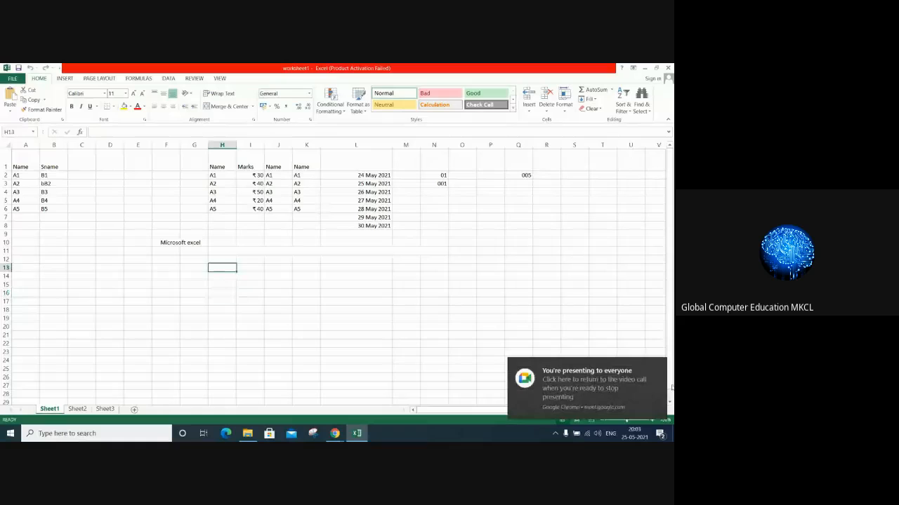
pyautogui.click(659, 365)
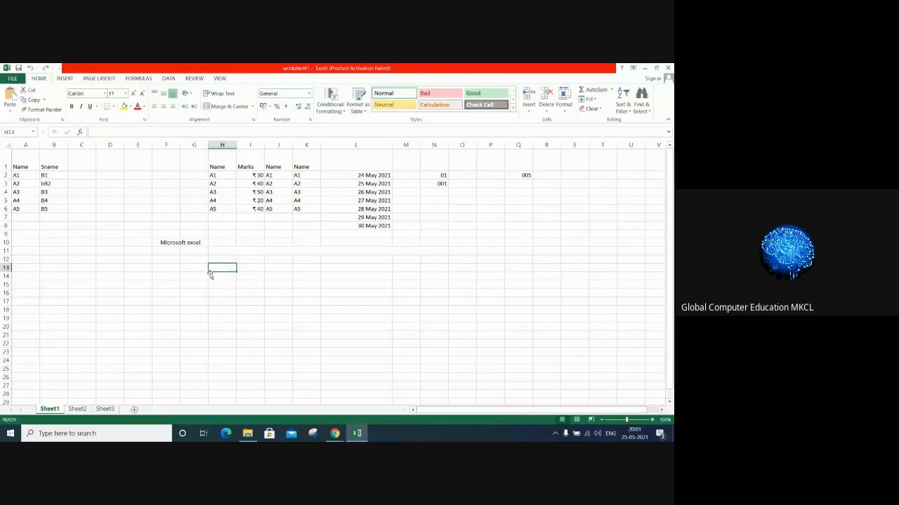
pyautogui.click(189, 261)
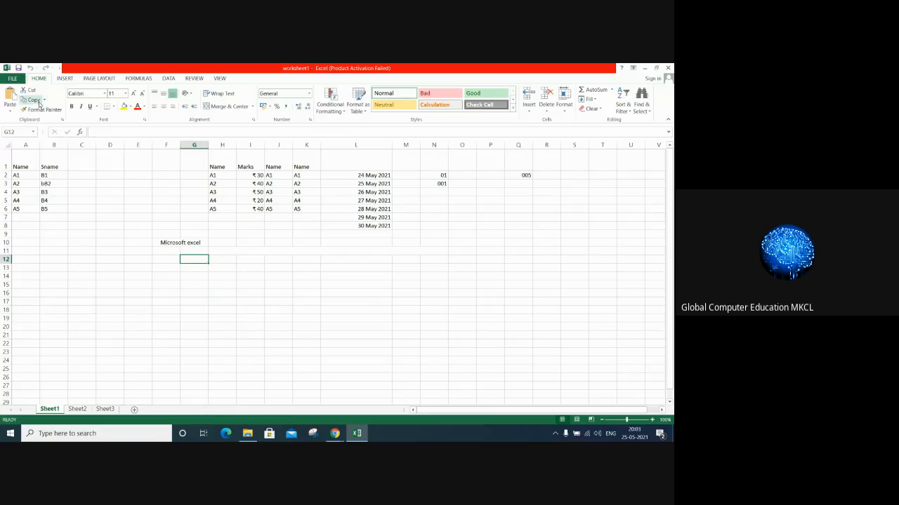
pyautogui.click(343, 114)
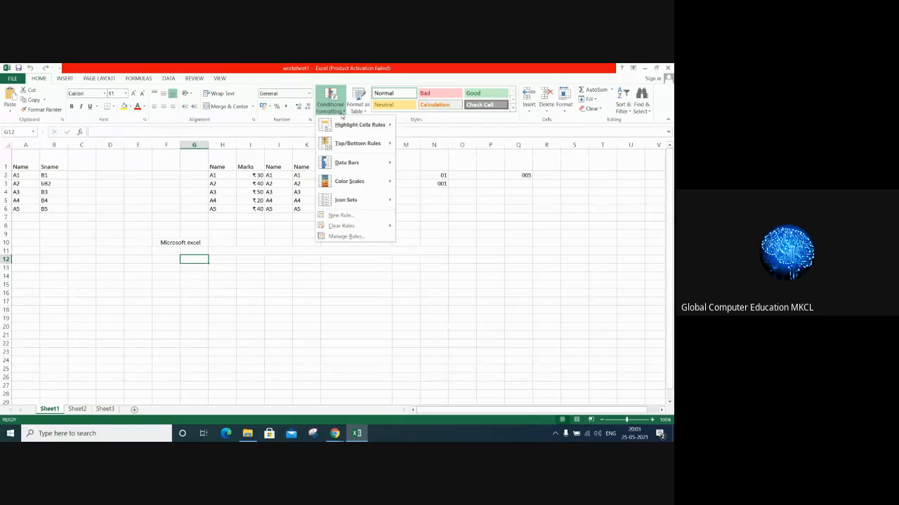
pyautogui.moveTo(354, 123)
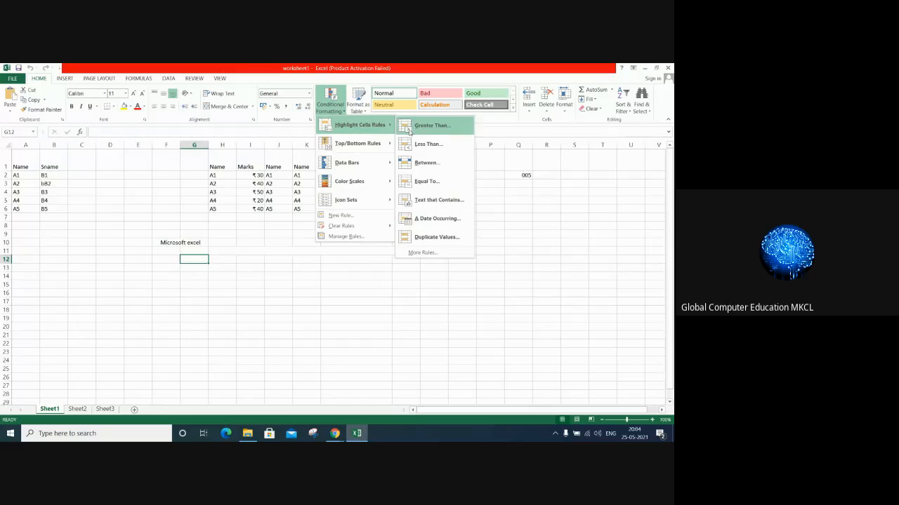
pyautogui.click(327, 324)
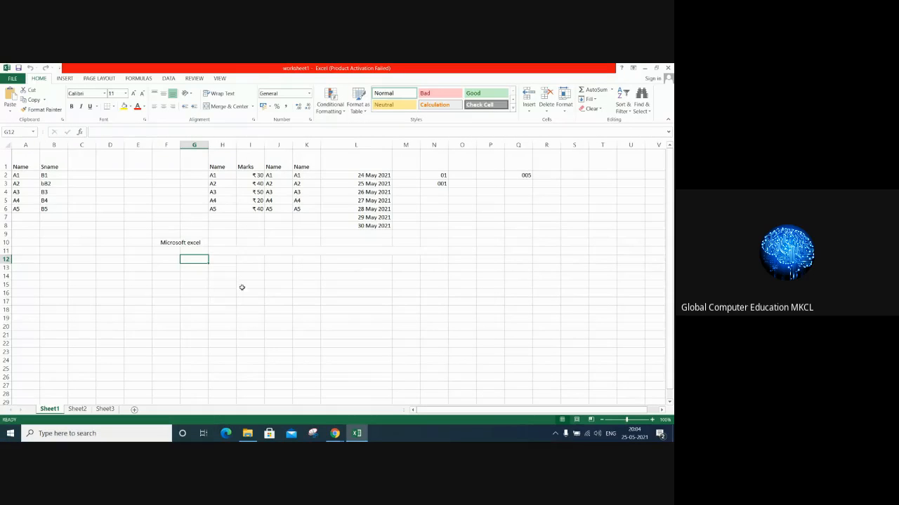
# Enter 10, 20 and 30 in cells I12 to I14 and extend the series down to 110 in I22.
pyautogui.click(243, 261)
pyautogui.write('10')
pyautogui.press('Return')
pyautogui.write('20')
pyautogui.press('Return')
pyautogui.write('30')
pyautogui.press('Return')
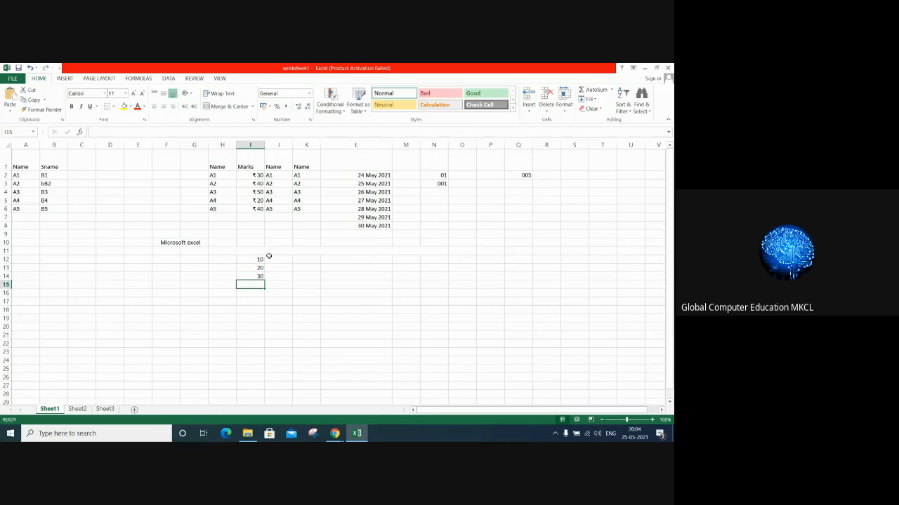
pyautogui.moveTo(257, 260); pyautogui.dragTo(261, 351)
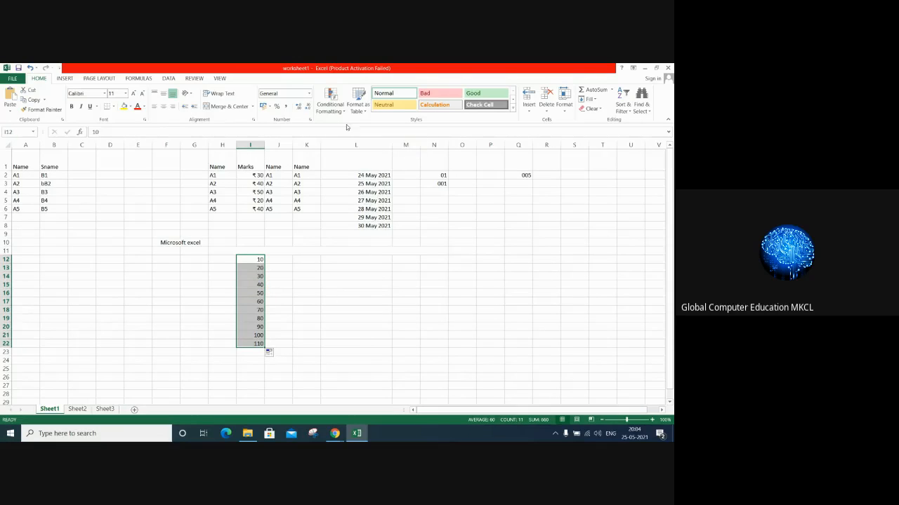
# Try a Greater Than highlight rule on I12:I22, previewing yellow and green fills and a threshold of 80, without applying it.
pyautogui.click(330, 102)
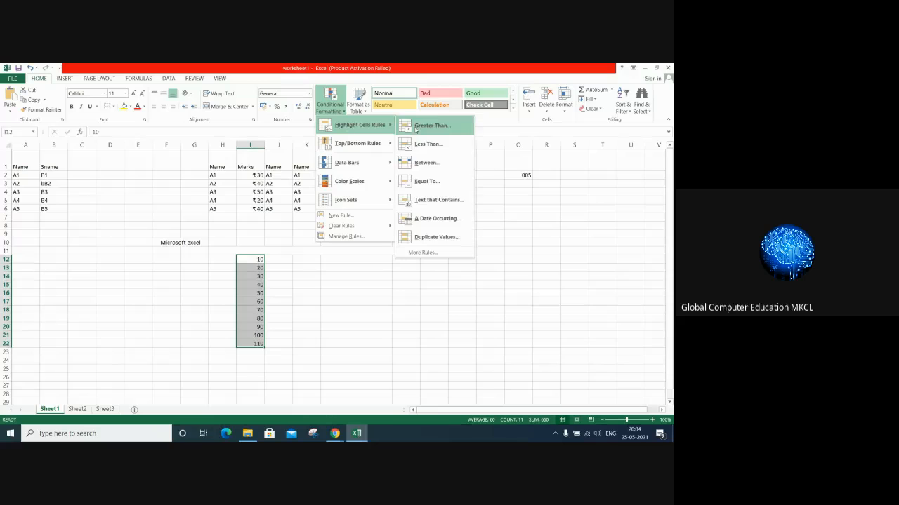
pyautogui.click(415, 126)
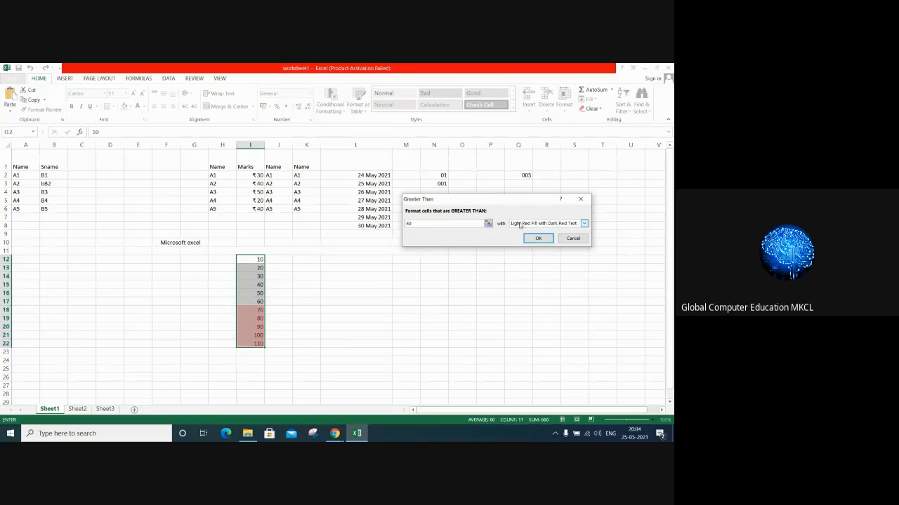
pyautogui.click(584, 224)
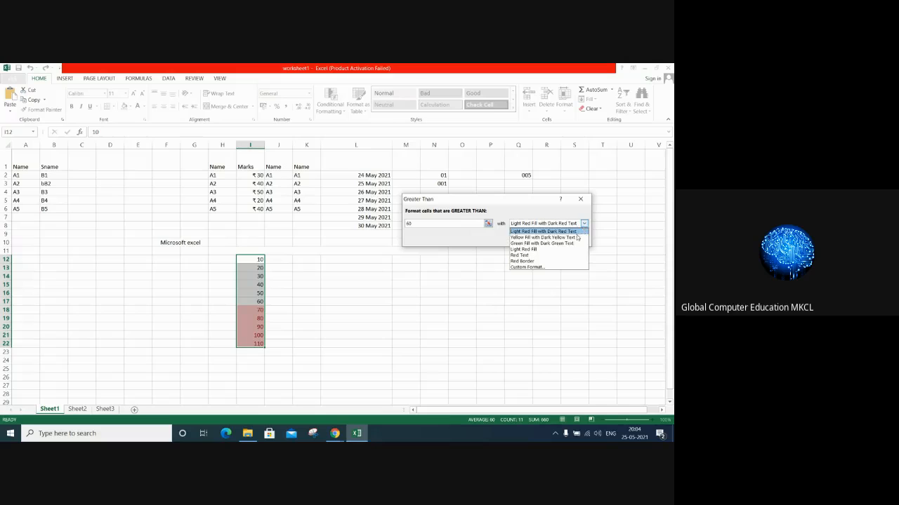
pyautogui.click(576, 237)
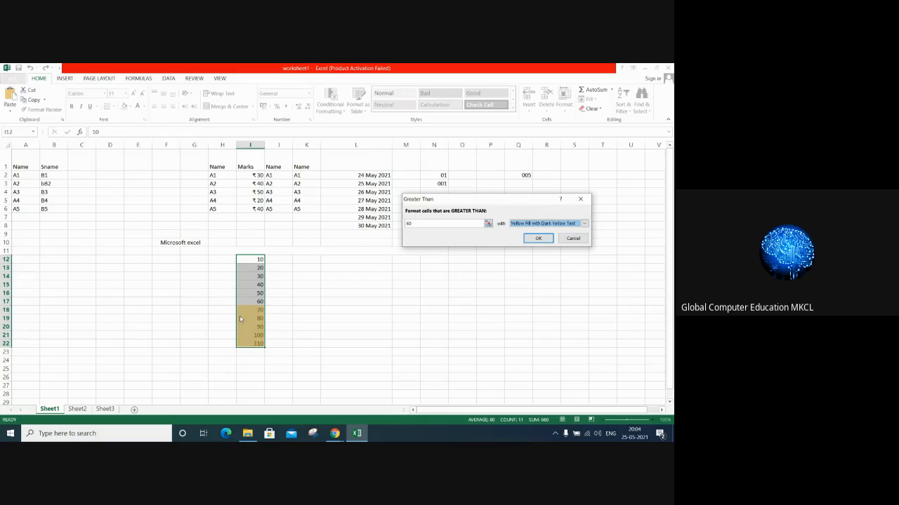
pyautogui.click(583, 224)
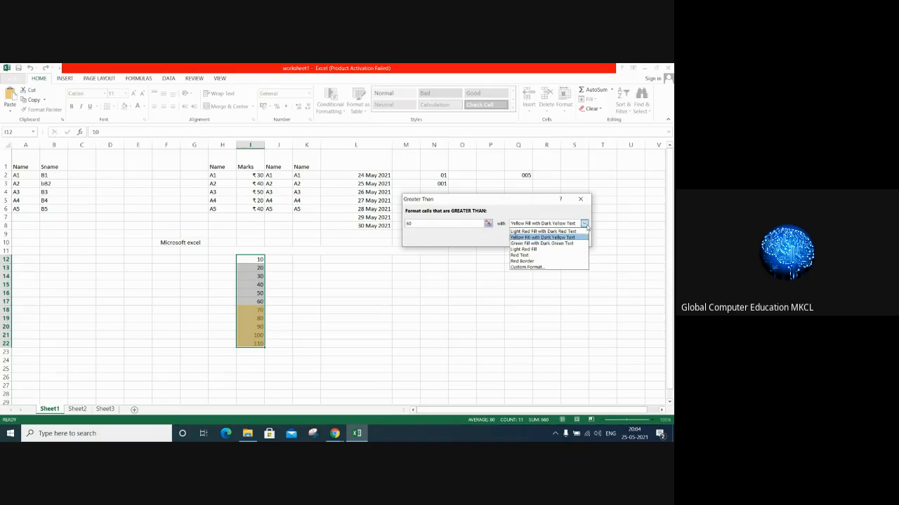
pyautogui.click(553, 246)
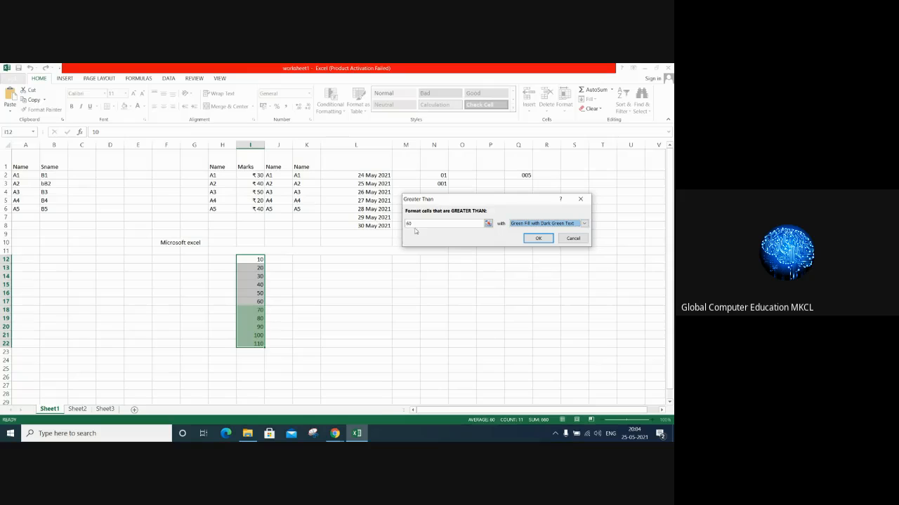
pyautogui.moveTo(387, 223); pyautogui.dragTo(386, 222)
pyautogui.write('80')
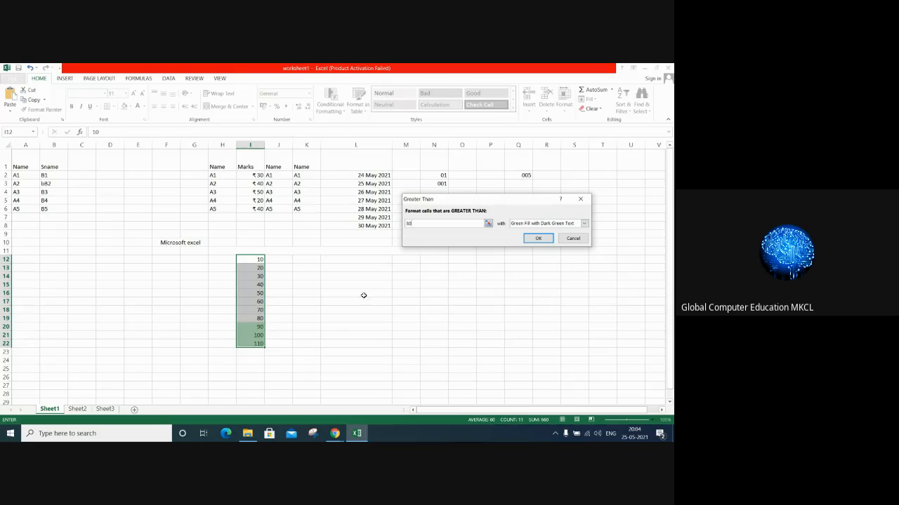
pyautogui.click(565, 238)
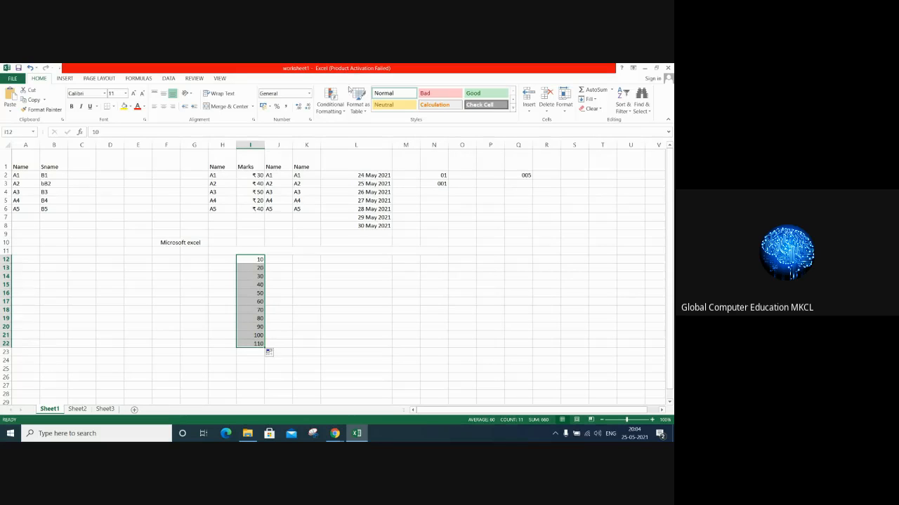
# Preview the Less Than highlight rule on I12:I22, clear its threshold, and dismiss it without applying.
pyautogui.click(330, 105)
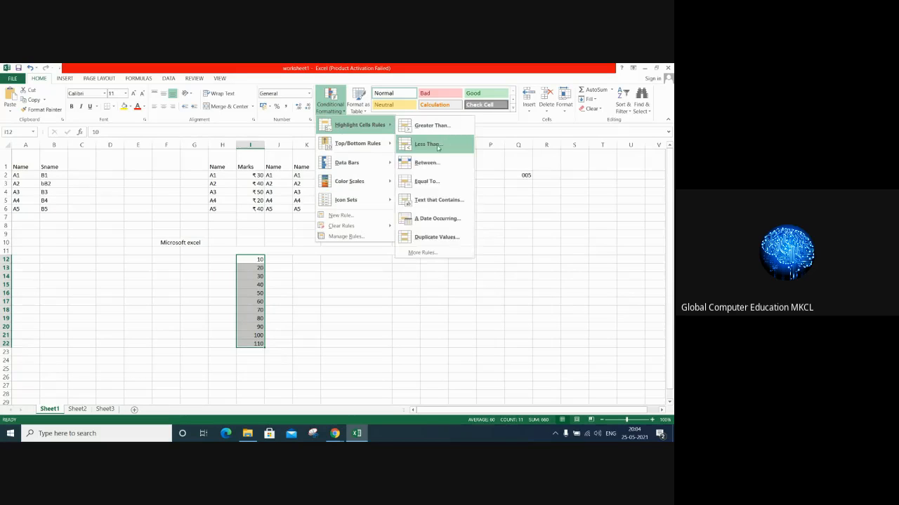
pyautogui.click(429, 142)
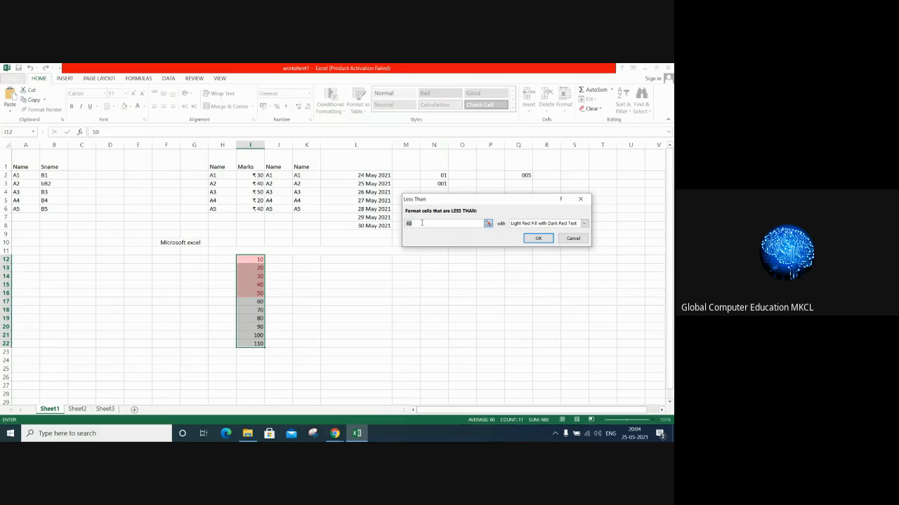
pyautogui.press('BackSpace')
pyautogui.click(573, 237)
# Try a Between highlight rule of 30 to 60 with Green Fill with Dark Green Text on I12:I22, without applying it.
pyautogui.click(330, 103)
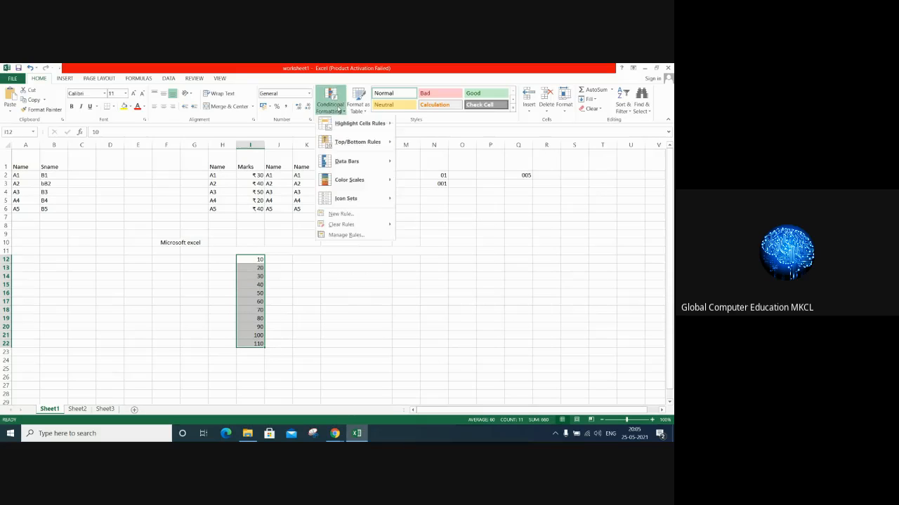
pyautogui.moveTo(351, 125)
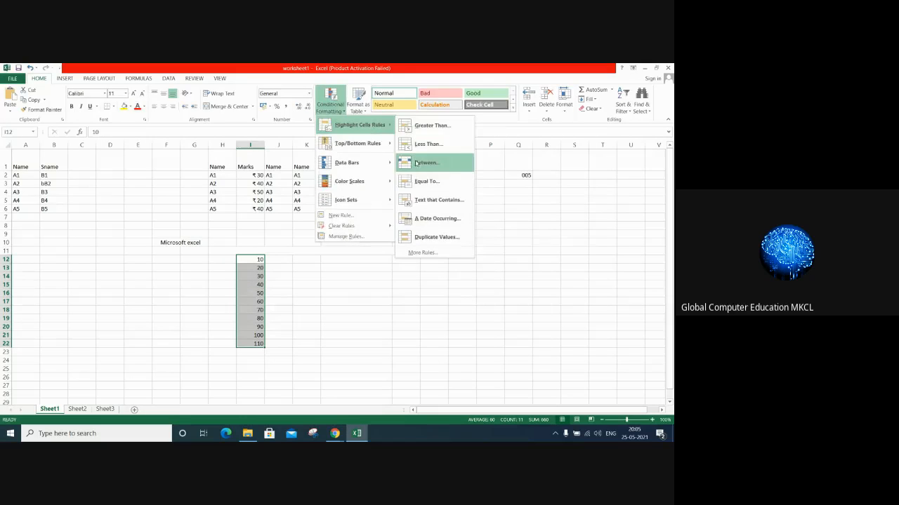
pyautogui.click(415, 160)
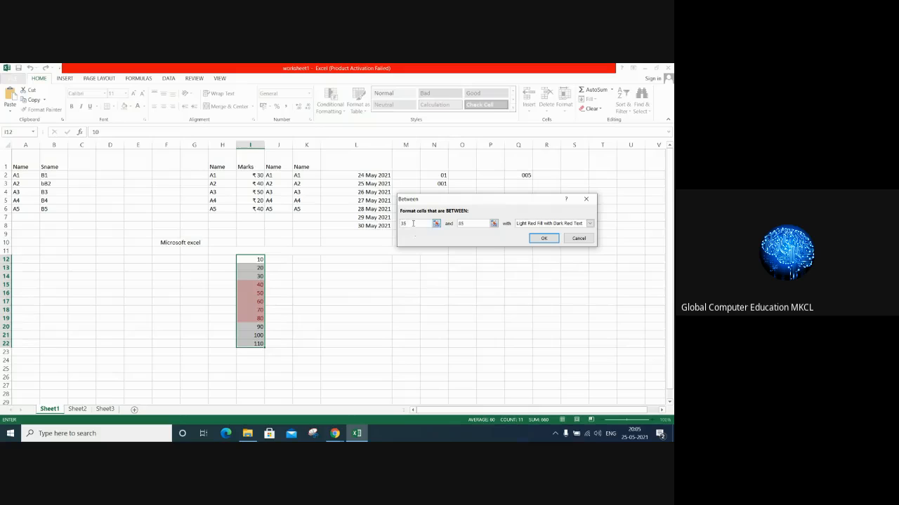
pyautogui.moveTo(413, 223); pyautogui.dragTo(400, 208)
pyautogui.write('30')
pyautogui.press('Tab')
pyautogui.write('60')
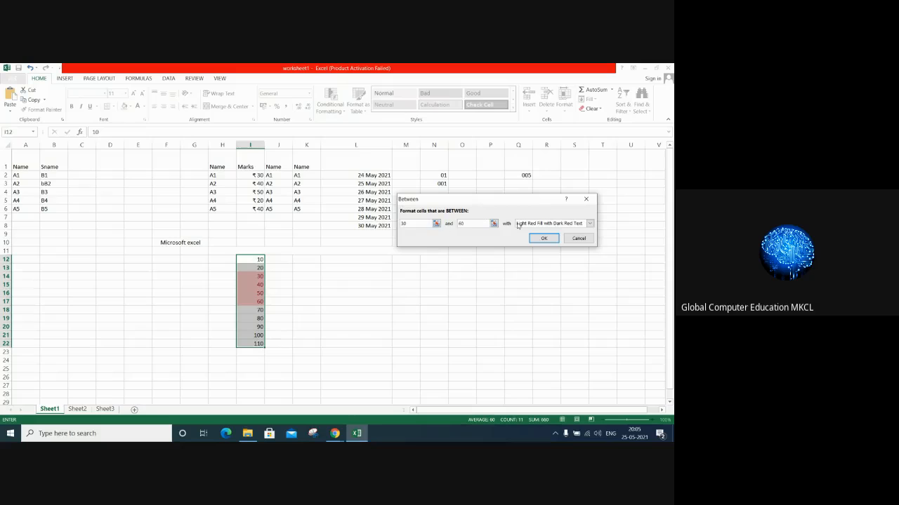
pyautogui.click(590, 223)
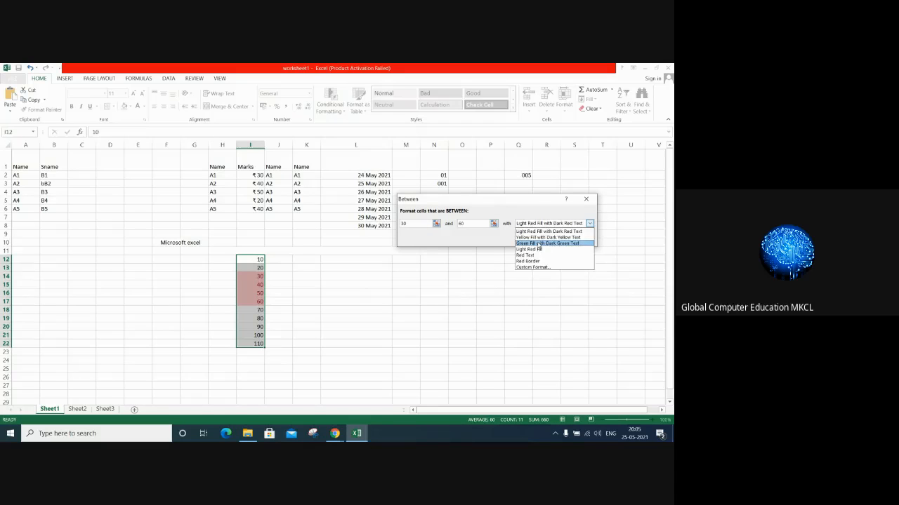
pyautogui.click(548, 243)
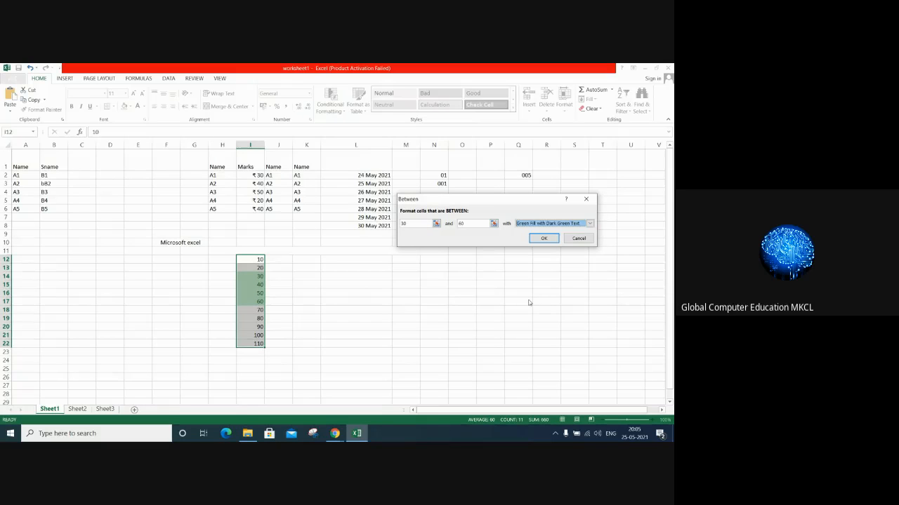
pyautogui.click(579, 238)
# Preview the Equal To highlight rule on I12:I22, dismiss it without applying, and deselect the range.
pyautogui.click(330, 102)
pyautogui.moveTo(343, 125)
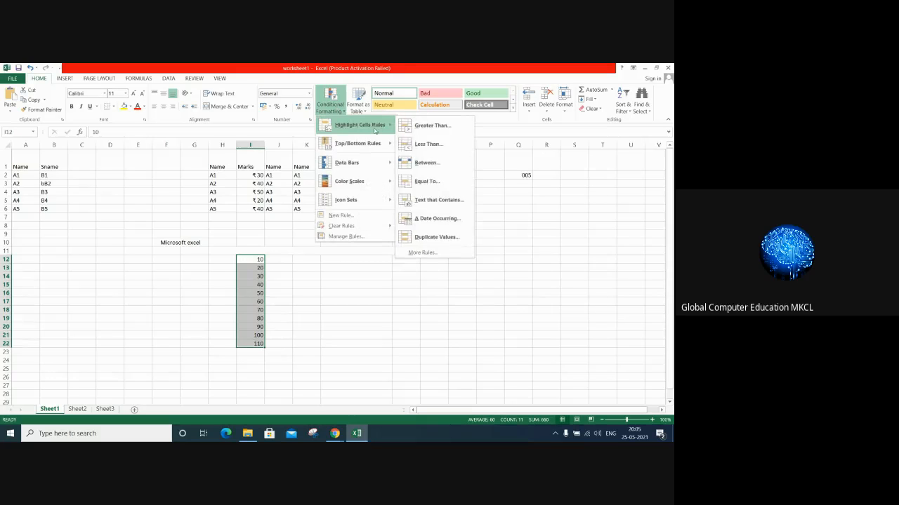
pyautogui.click(429, 183)
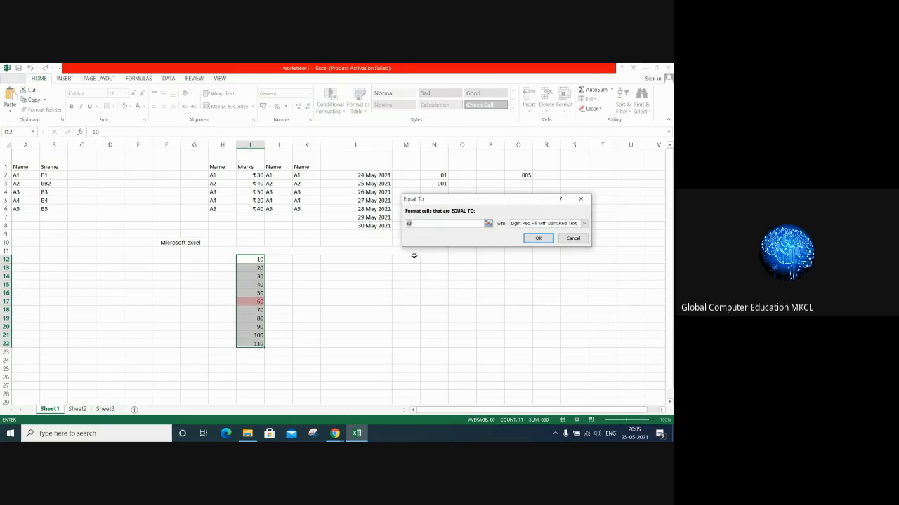
pyautogui.click(574, 239)
pyautogui.click(388, 300)
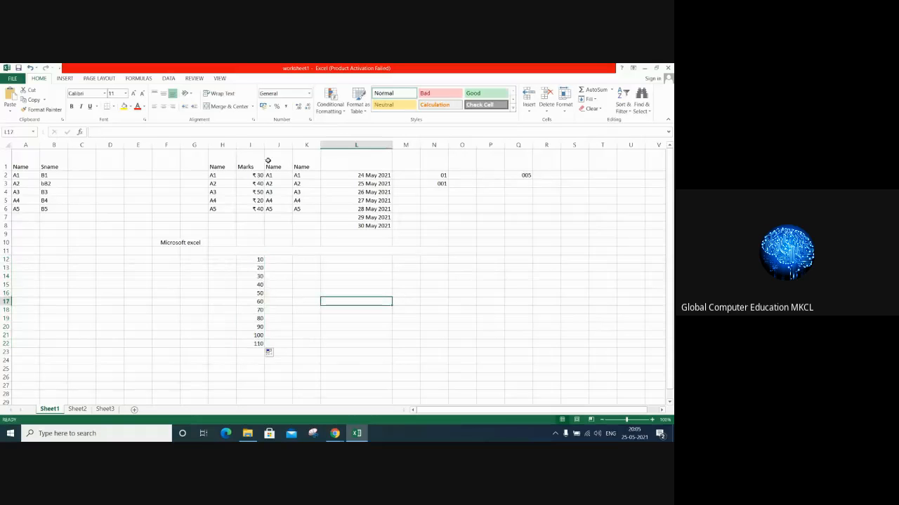
# Toggle the microphone in the Google Meet call in Chrome and return to the Excel workbook.
pyautogui.click(335, 433)
pyautogui.click(306, 398)
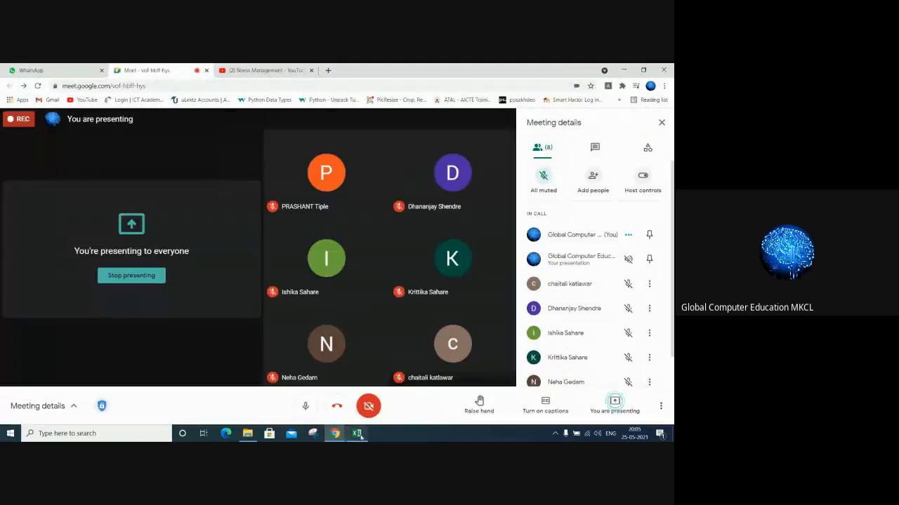
pyautogui.click(357, 433)
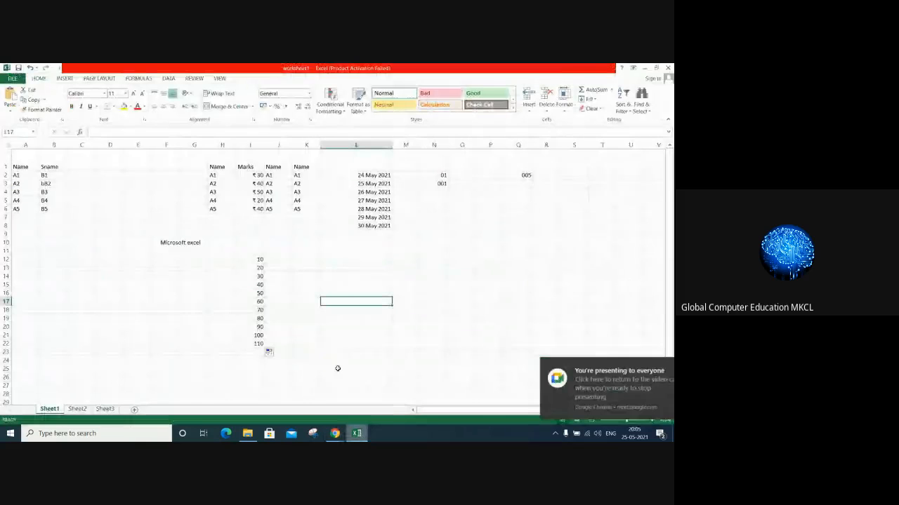
# Enter four sample first names in cells L12 to L15, one per row, and select that range.
pyautogui.click(337, 259)
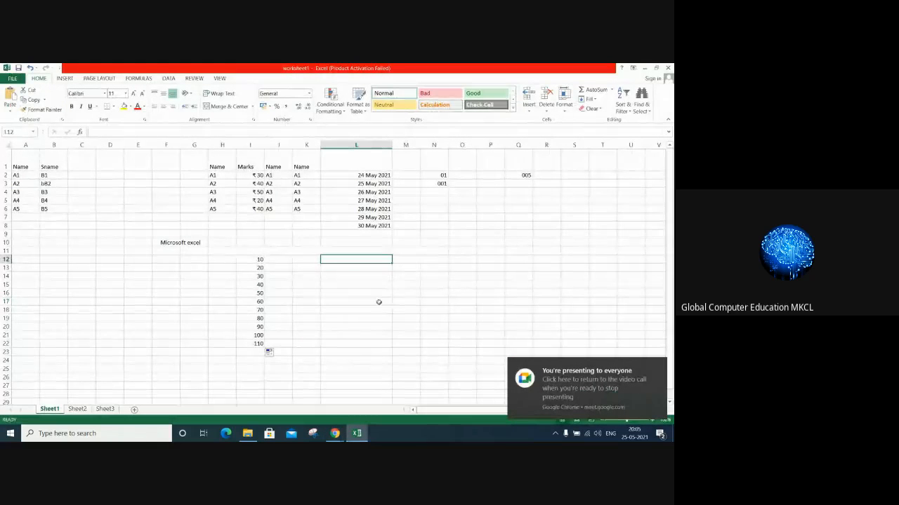
pyautogui.click(659, 367)
pyautogui.write('amit')
pyautogui.press('Return')
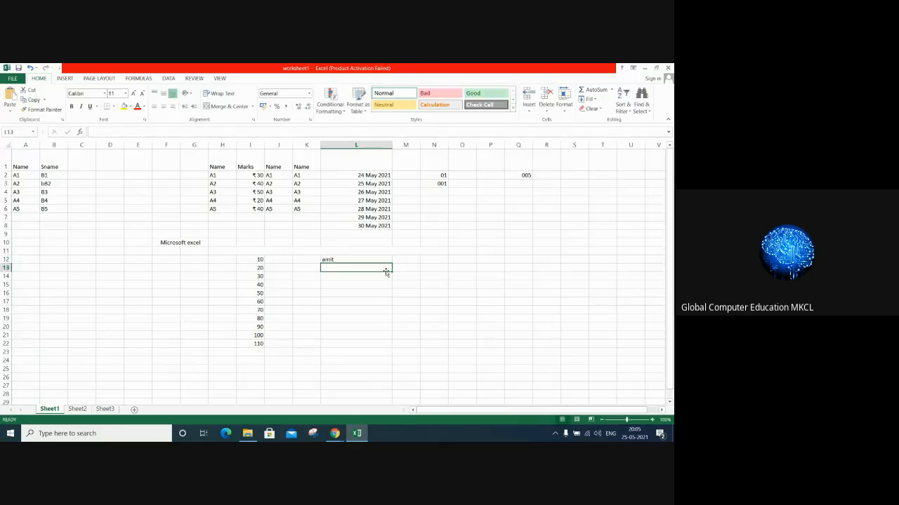
pyautogui.write('sumit')
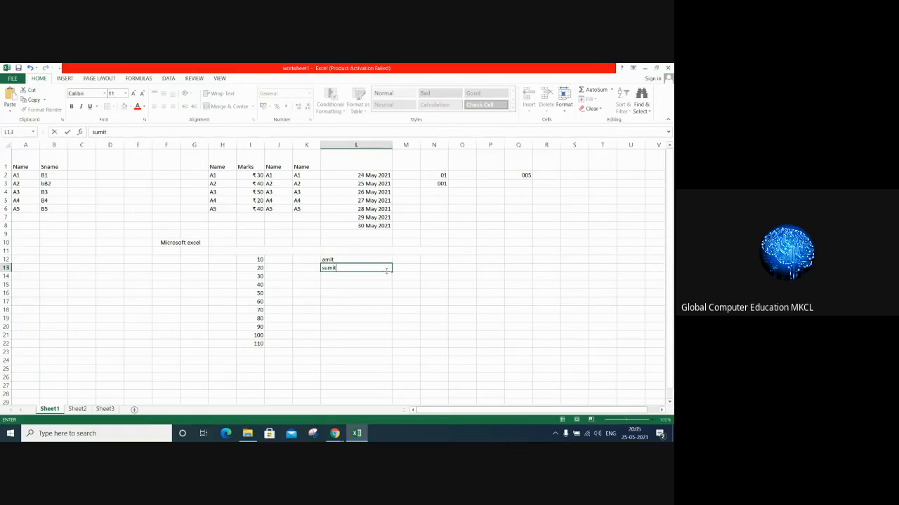
pyautogui.press('Return')
pyautogui.write('rajan')
pyautogui.press('Return')
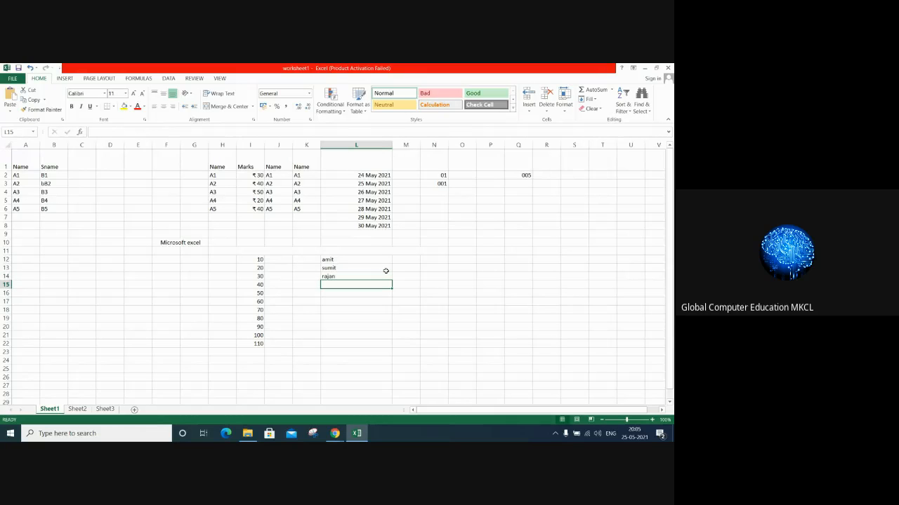
pyautogui.write('ajinkya')
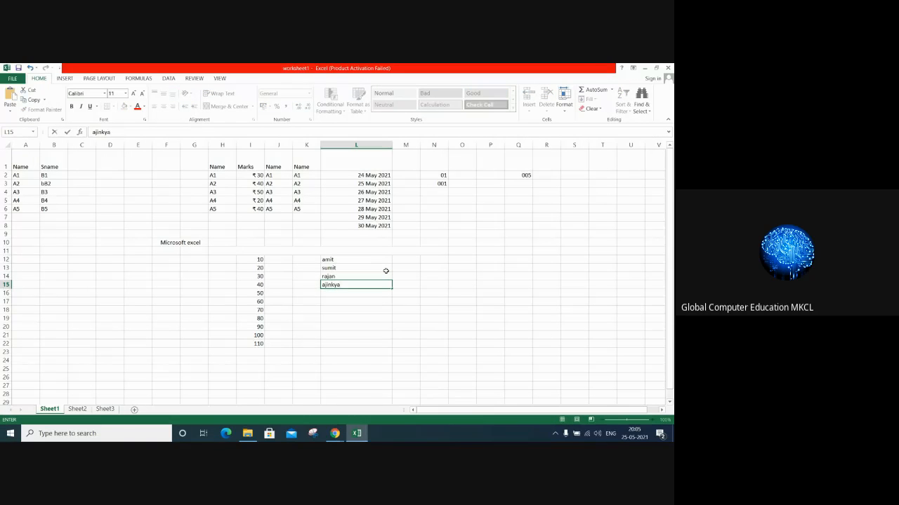
pyautogui.press('Return')
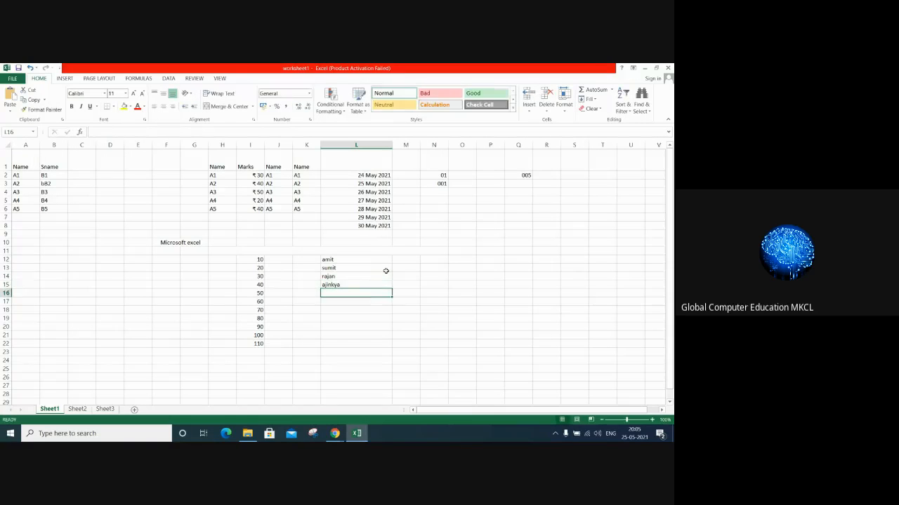
pyautogui.moveTo(351, 261); pyautogui.dragTo(353, 285)
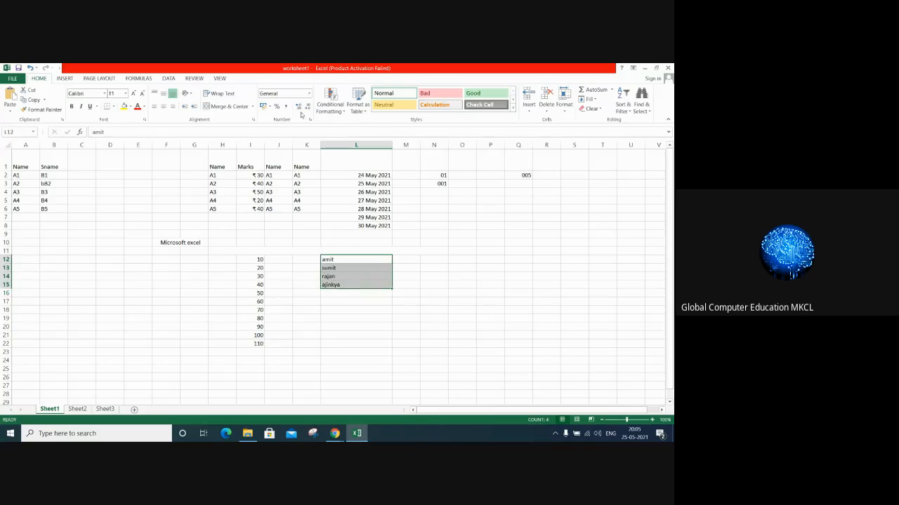
# Try an Equal To highlight rule for the first name in L12 on L12:L15, without applying it.
pyautogui.click(330, 102)
pyautogui.moveTo(358, 125)
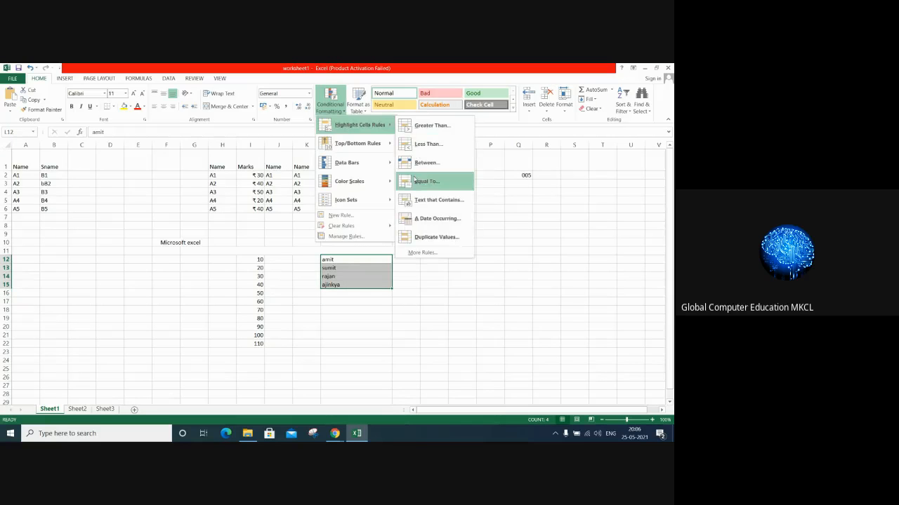
pyautogui.click(423, 181)
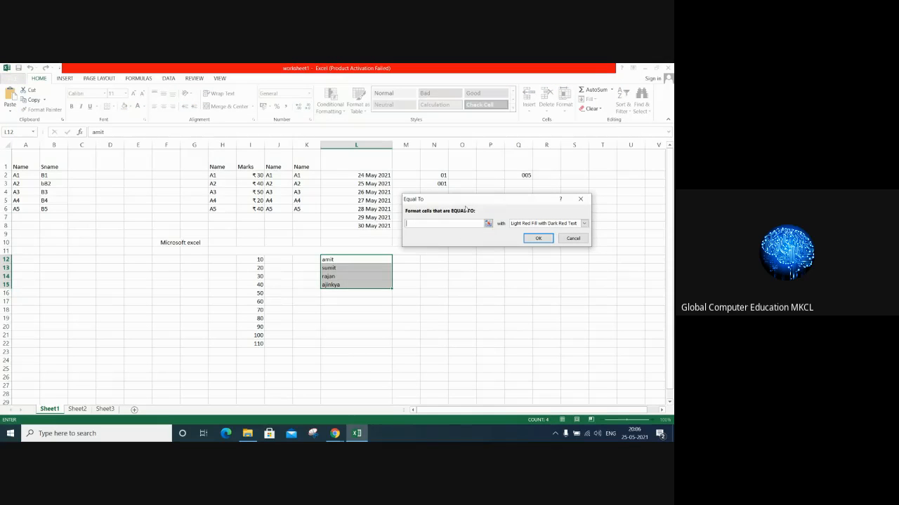
pyautogui.write('amit')
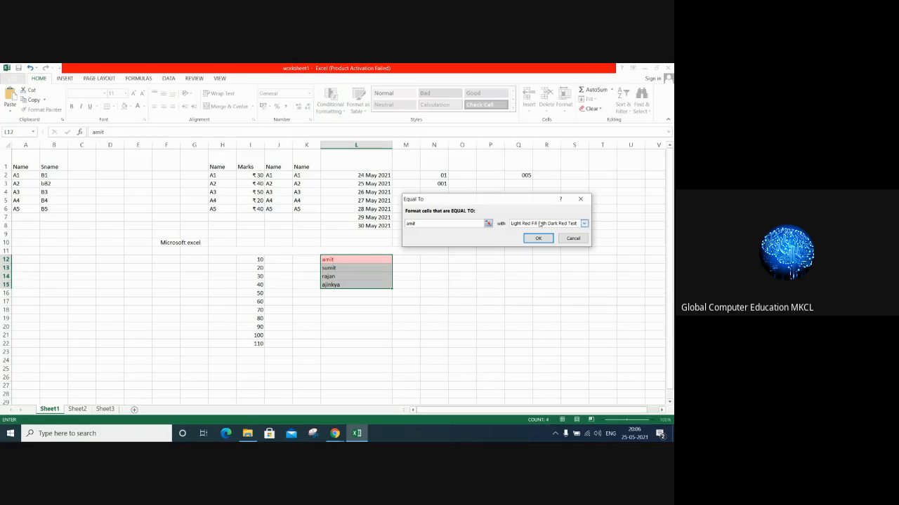
pyautogui.click(573, 238)
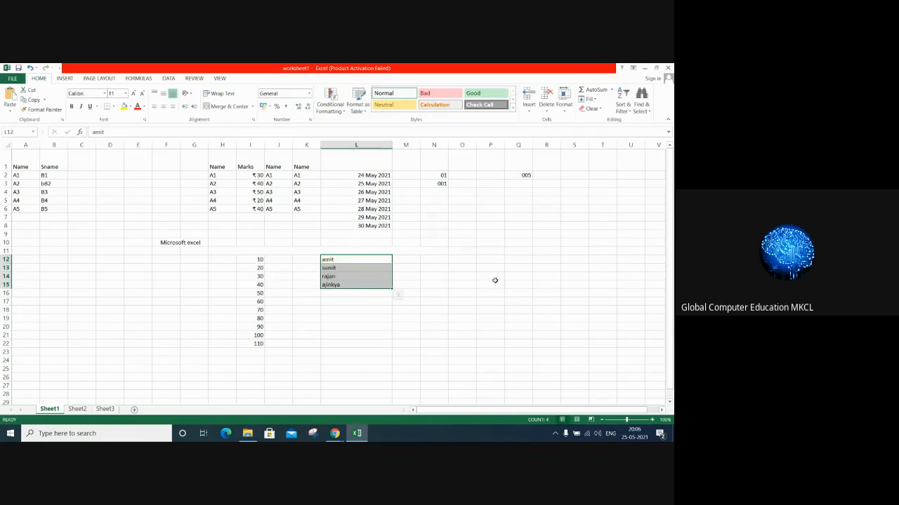
pyautogui.click(494, 282)
pyautogui.moveTo(257, 259); pyautogui.dragTo(257, 343)
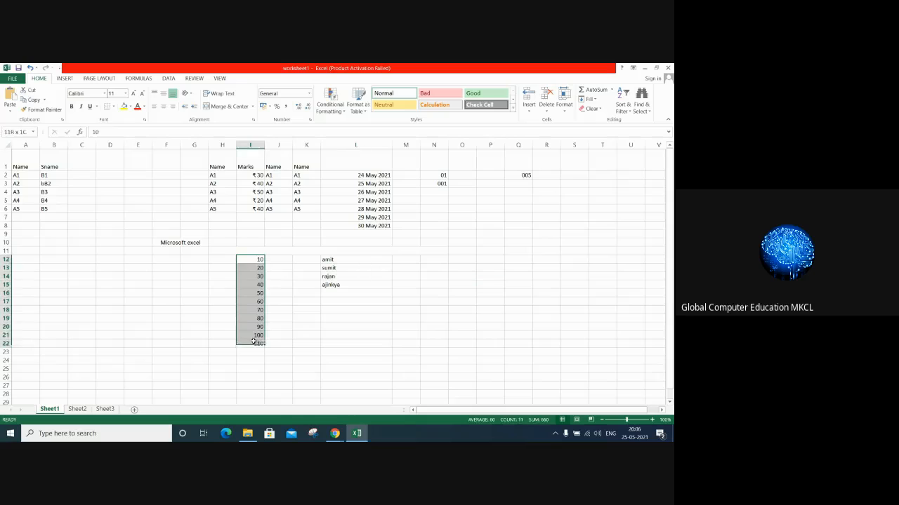
pyautogui.click(330, 102)
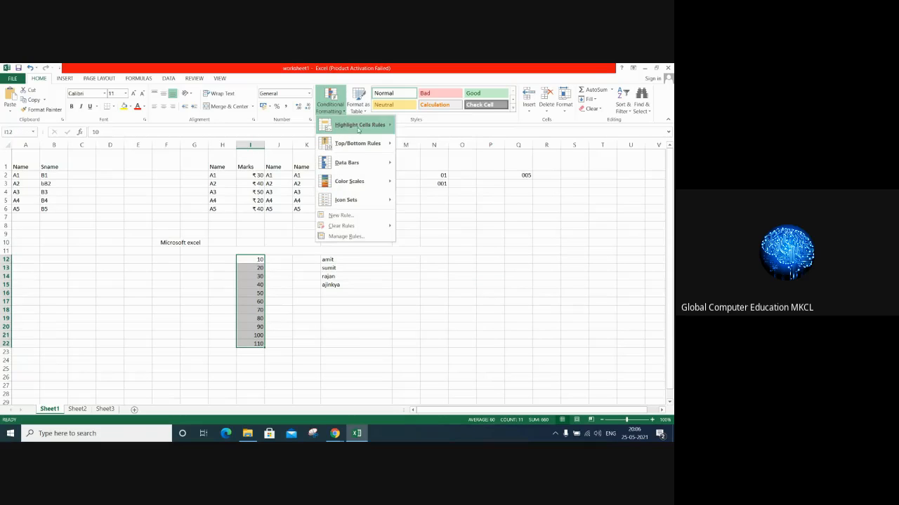
pyautogui.moveTo(359, 125)
pyautogui.click(338, 260)
# Try a Text that Contains highlight rule on L12:L15 with the letter m and with n, without applying it.
pyautogui.click(339, 260)
pyautogui.moveTo(339, 260); pyautogui.dragTo(339, 285)
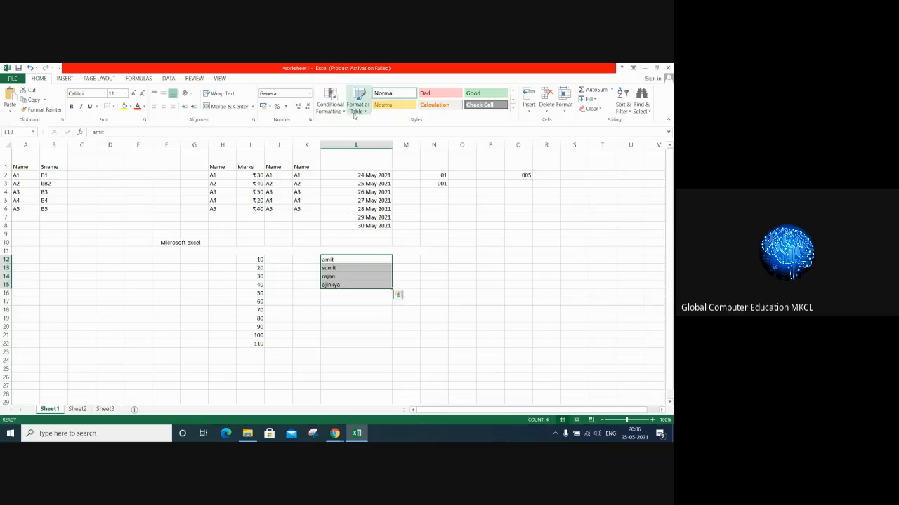
pyautogui.click(329, 102)
pyautogui.moveTo(343, 125)
pyautogui.click(437, 203)
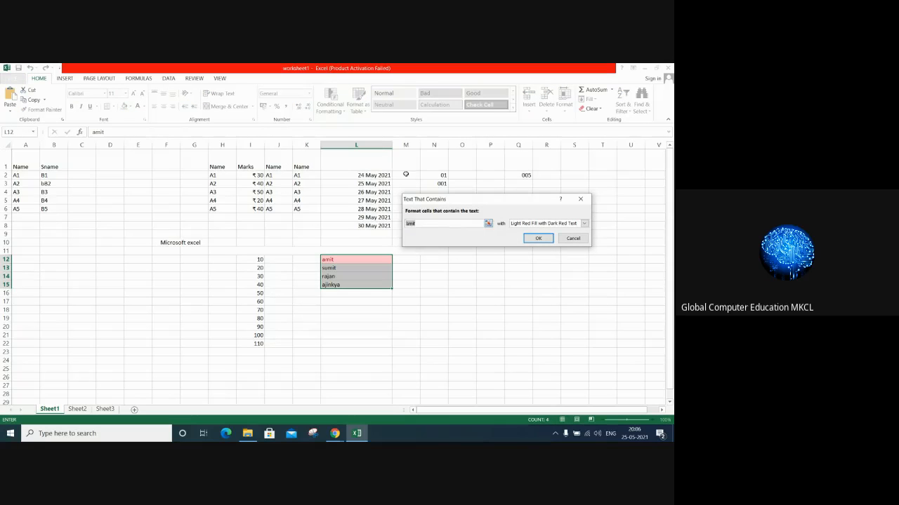
pyautogui.press('BackSpace')
pyautogui.write('m')
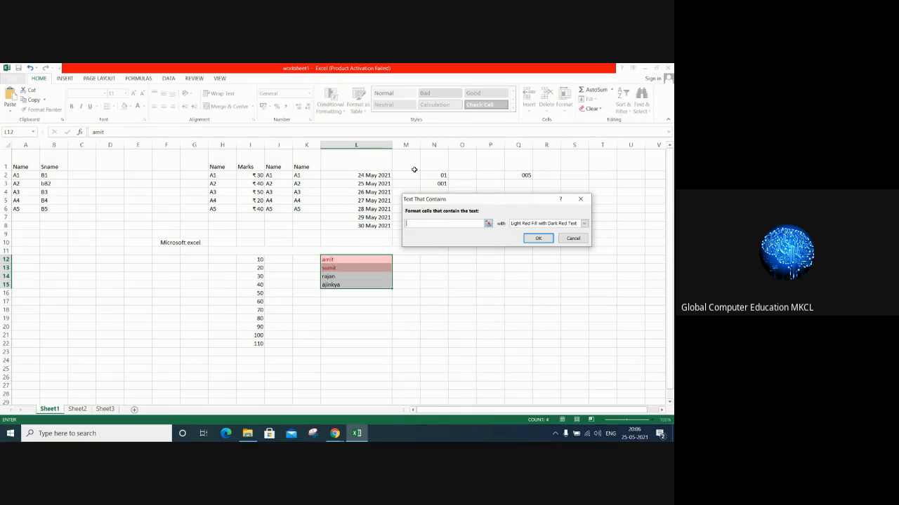
pyautogui.write('n')
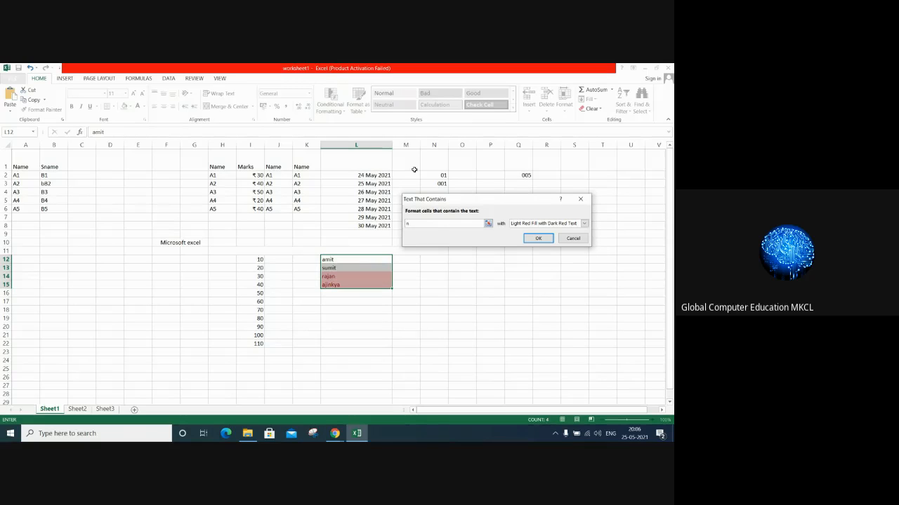
pyautogui.click(572, 238)
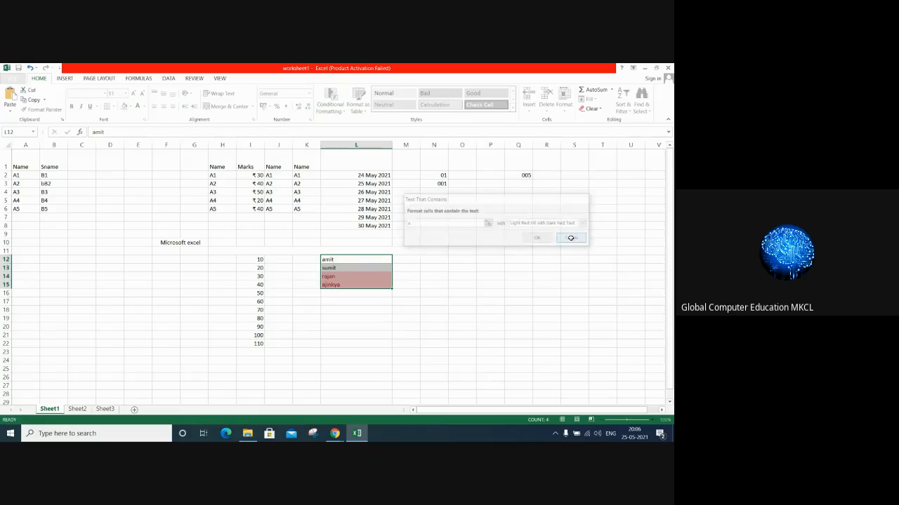
# Extend the date series in L2:L8 down to L10, ending at 01 June 2021.
pyautogui.click(329, 100)
pyautogui.moveTo(358, 125)
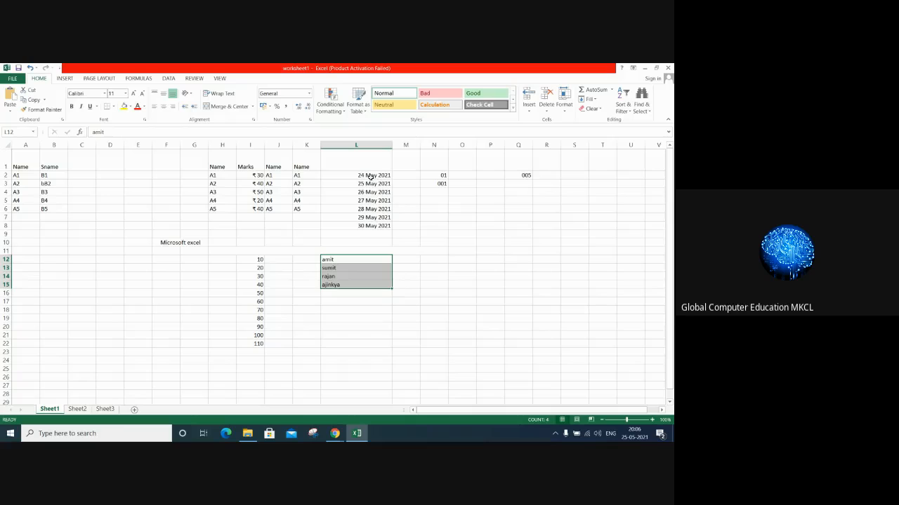
pyautogui.moveTo(370, 176); pyautogui.dragTo(391, 178)
pyautogui.click(337, 270)
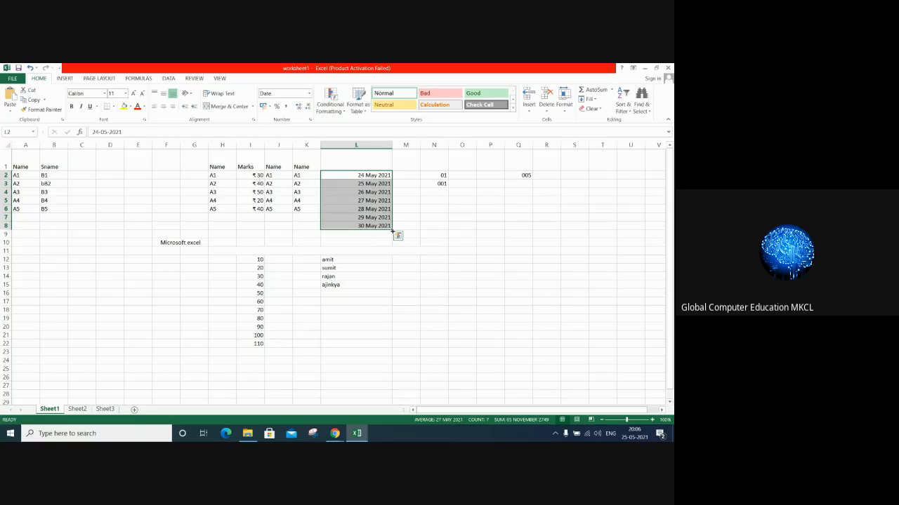
pyautogui.moveTo(393, 229); pyautogui.dragTo(393, 243)
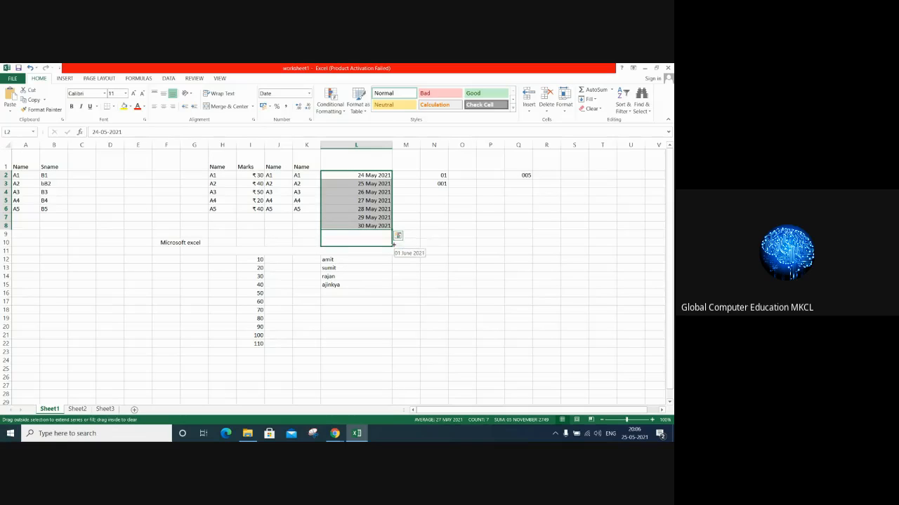
pyautogui.moveTo(393, 243); pyautogui.dragTo(393, 245)
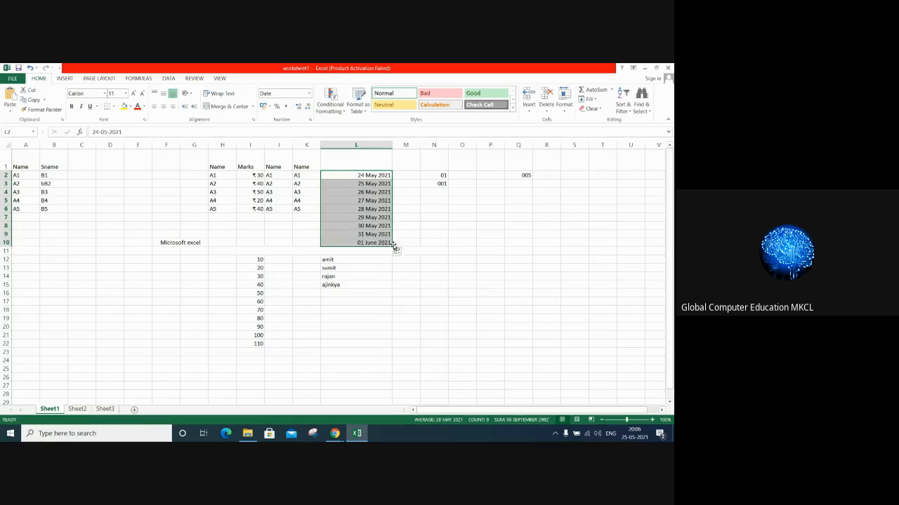
# Try an A Date Occurring highlight rule on L2:L10 with Today, Tomorrow, In the last 7 days and Last week, without applying it.
pyautogui.click(330, 102)
pyautogui.moveTo(346, 125)
pyautogui.click(445, 219)
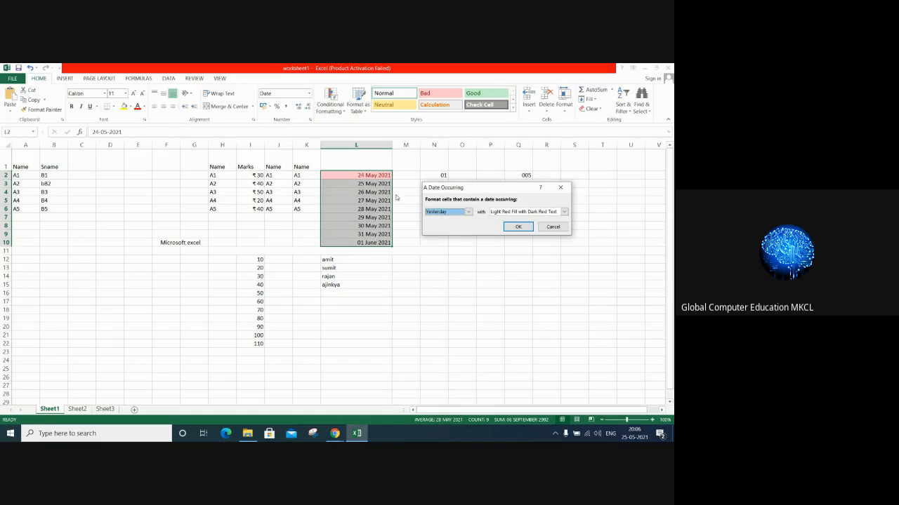
pyautogui.click(467, 211)
pyautogui.click(457, 226)
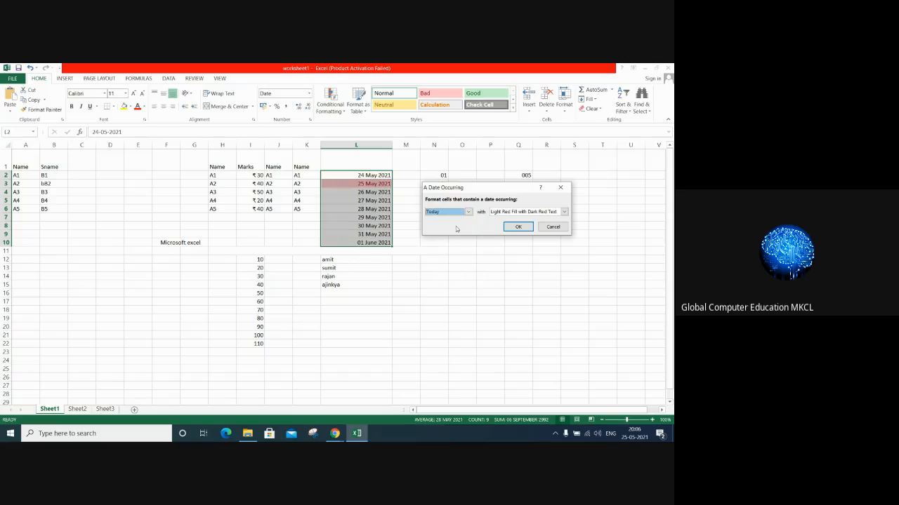
pyautogui.click(468, 211)
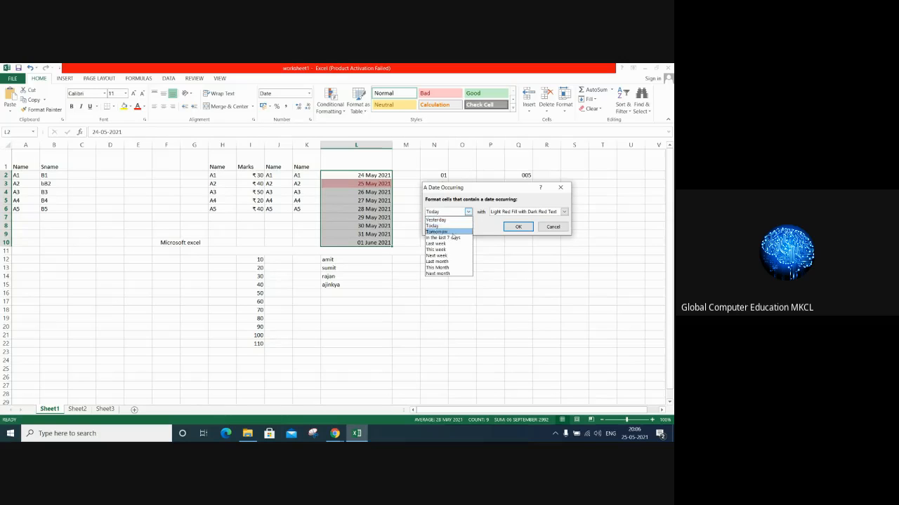
pyautogui.click(453, 233)
pyautogui.click(467, 211)
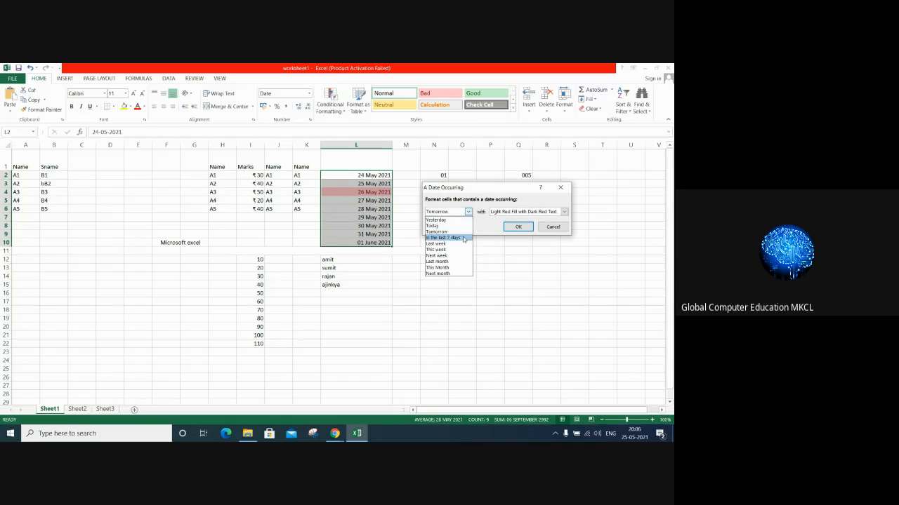
pyautogui.click(463, 238)
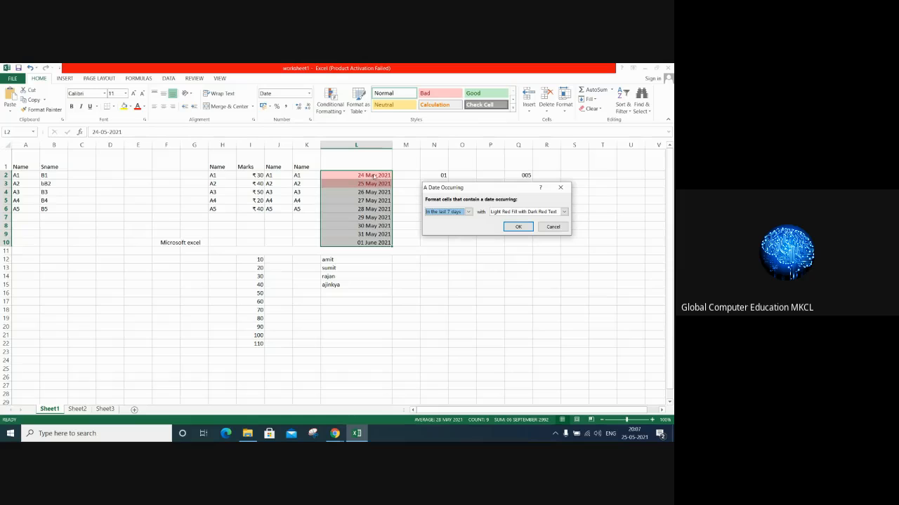
pyautogui.click(468, 212)
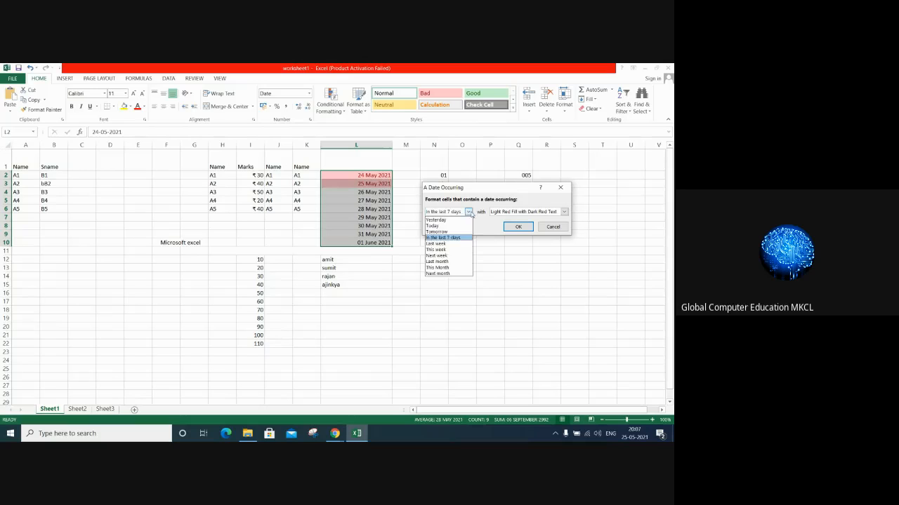
pyautogui.click(447, 244)
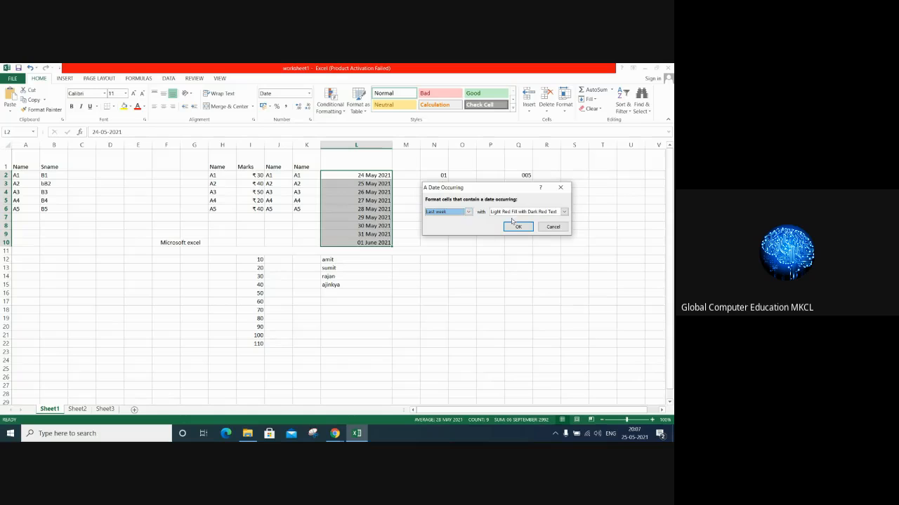
pyautogui.click(552, 227)
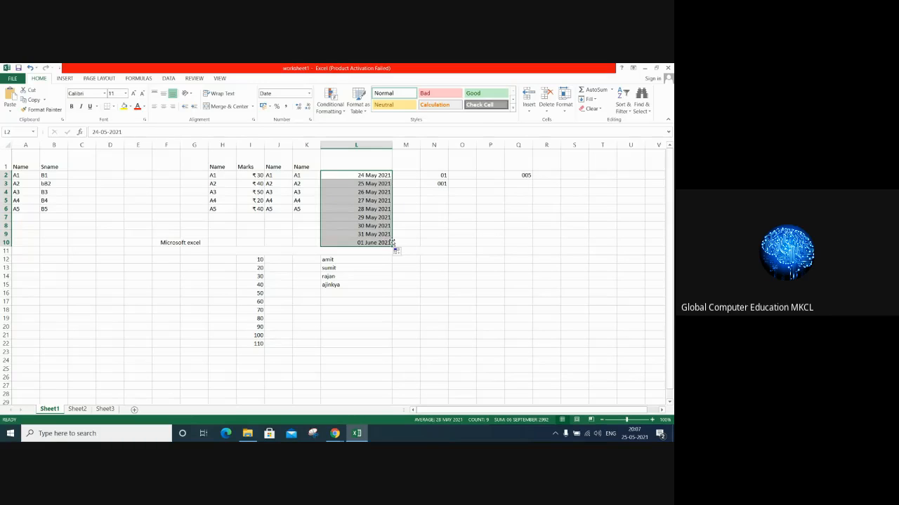
# Move the dates in L2:L10 to O16:O24 and autofit the width of column O.
pyautogui.click(368, 183)
pyautogui.moveTo(372, 175); pyautogui.dragTo(382, 217)
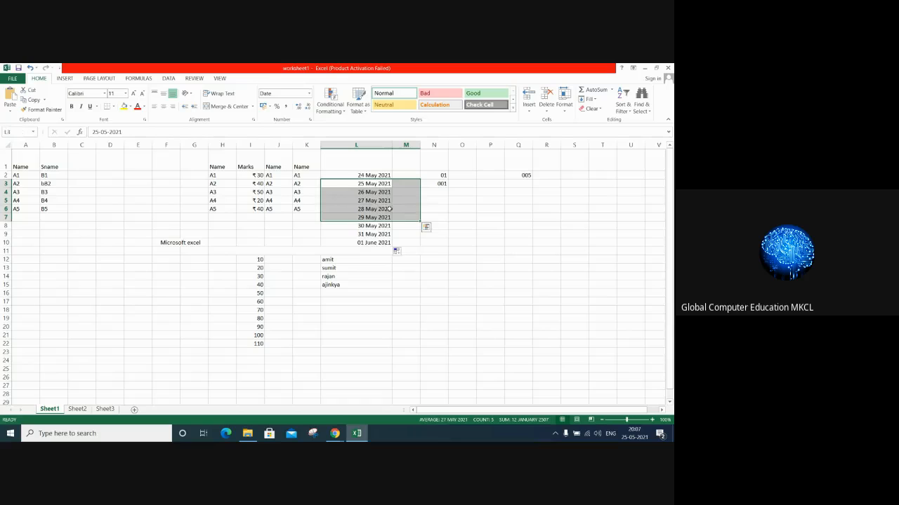
pyautogui.moveTo(371, 175); pyautogui.dragTo(380, 242)
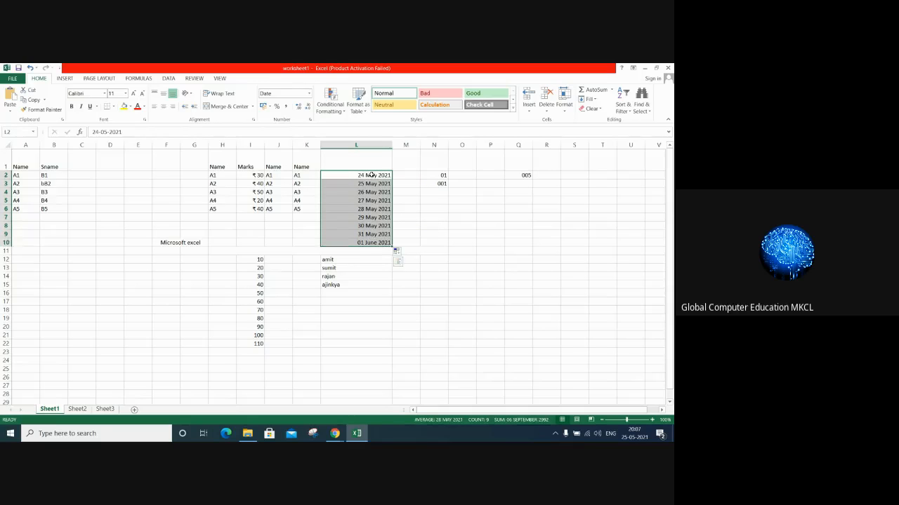
pyautogui.moveTo(379, 172); pyautogui.dragTo(461, 295)
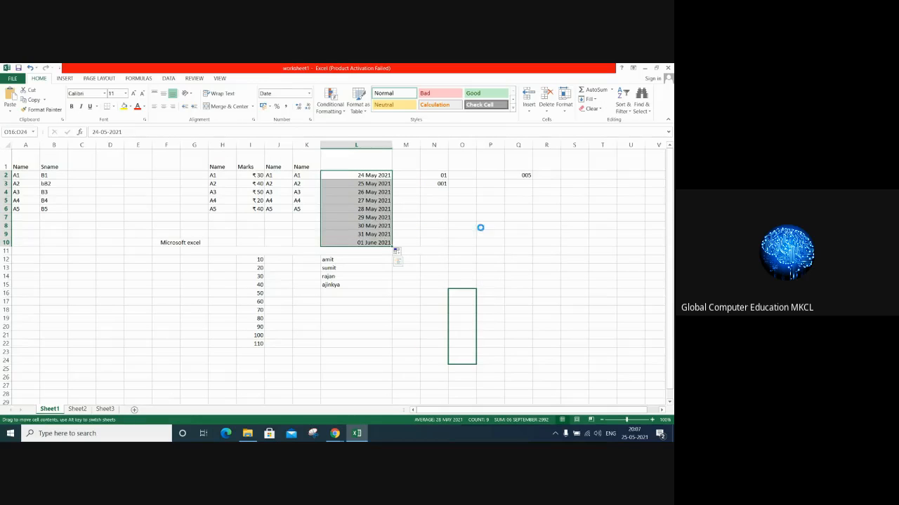
pyautogui.doubleClick(476, 144)
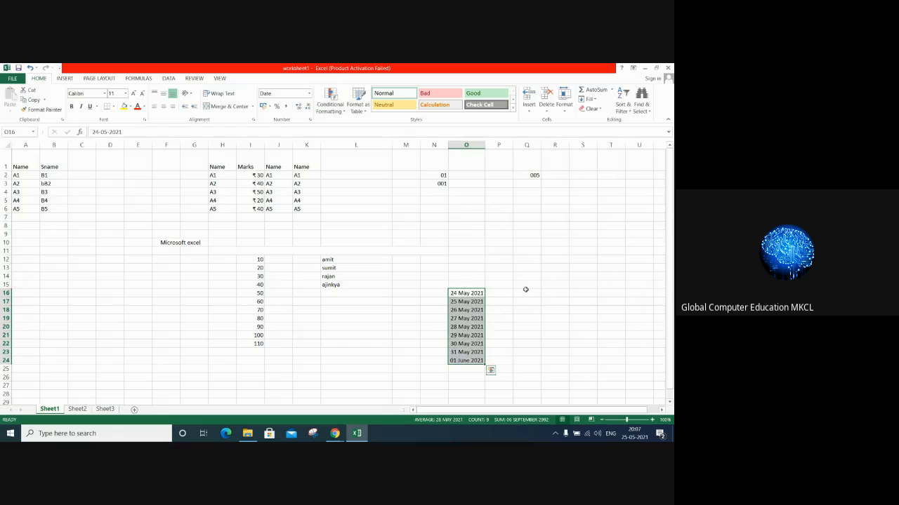
# Fill the date series upward from O16 to O10, starting it at 18 May 2021.
pyautogui.click(470, 294)
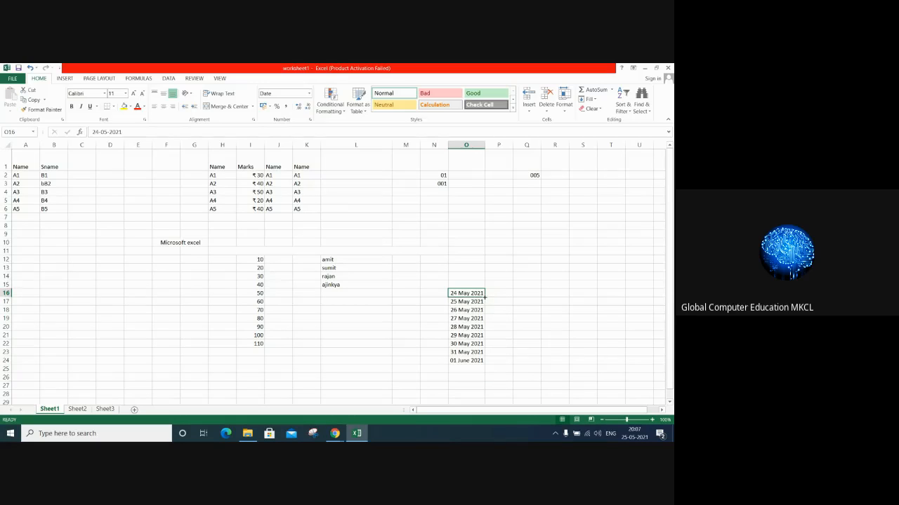
pyautogui.moveTo(484, 297); pyautogui.dragTo(483, 240)
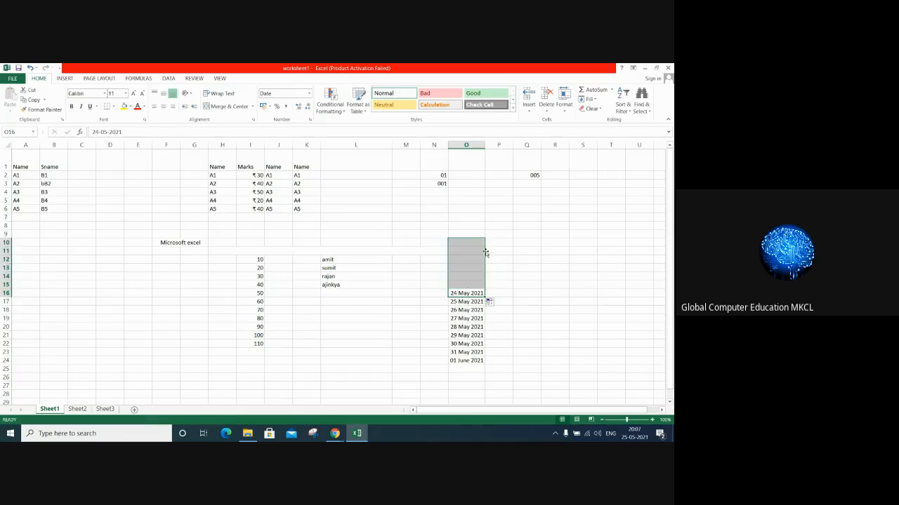
pyautogui.click(516, 298)
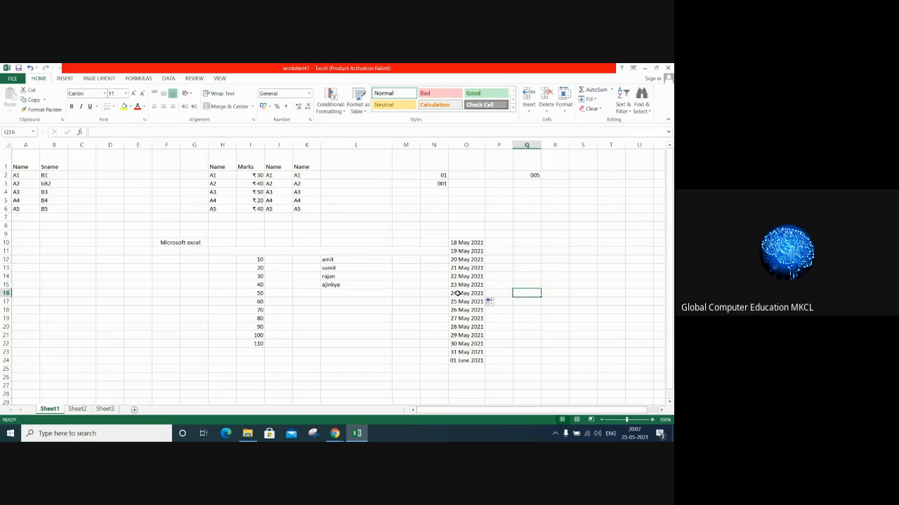
# Preview an A Date Occurring highlight rule on the dates in O10:O24 with Last week, This week and Next week.
pyautogui.moveTo(458, 293); pyautogui.dragTo(460, 319)
pyautogui.moveTo(465, 243); pyautogui.dragTo(466, 361)
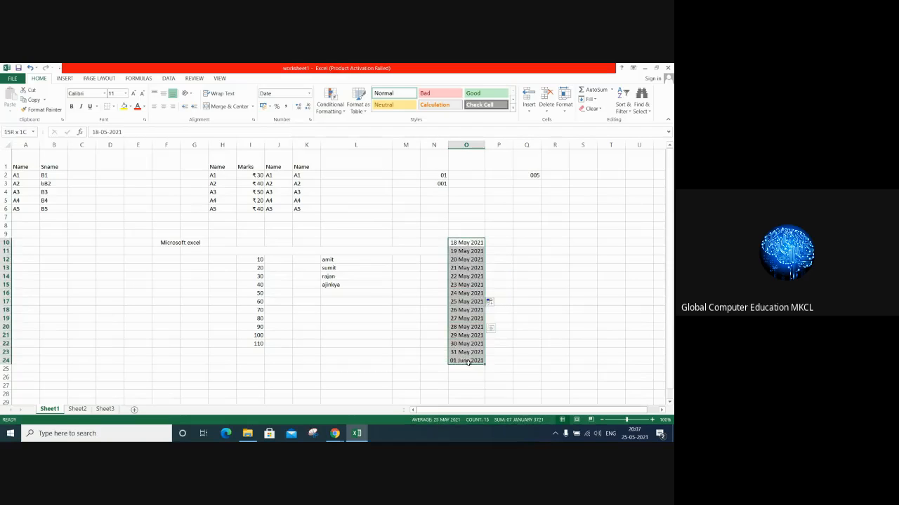
pyautogui.click(335, 115)
pyautogui.moveTo(360, 125)
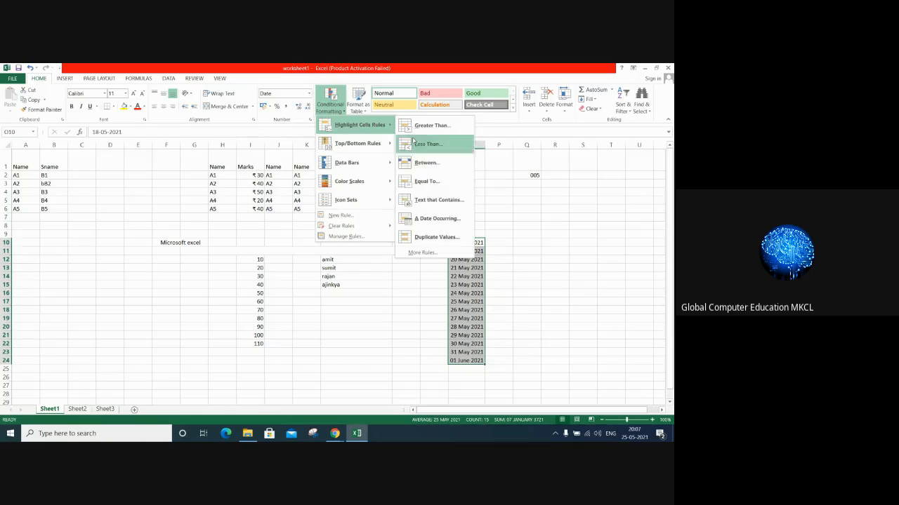
pyautogui.click(432, 218)
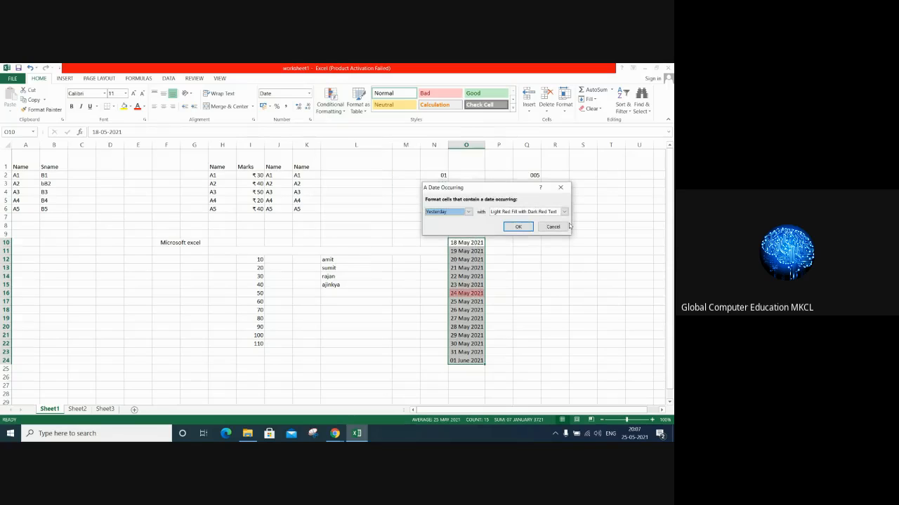
pyautogui.click(468, 212)
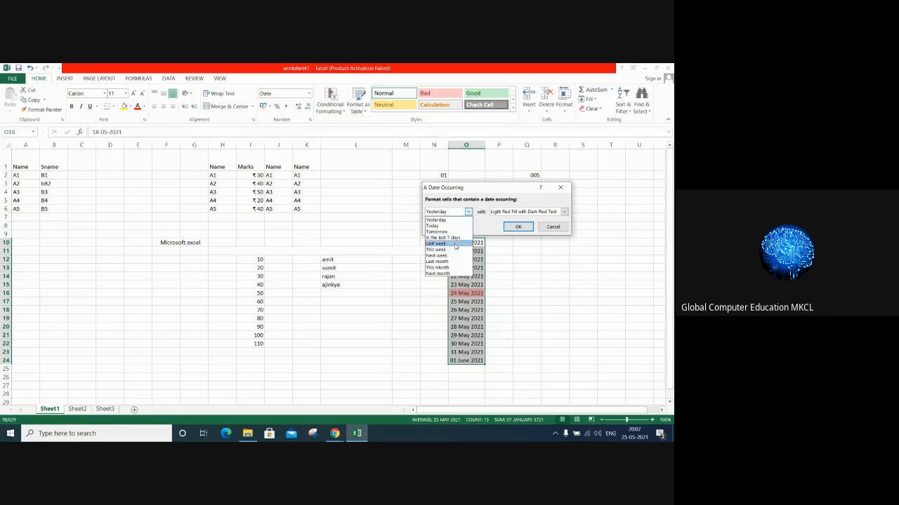
pyautogui.click(457, 244)
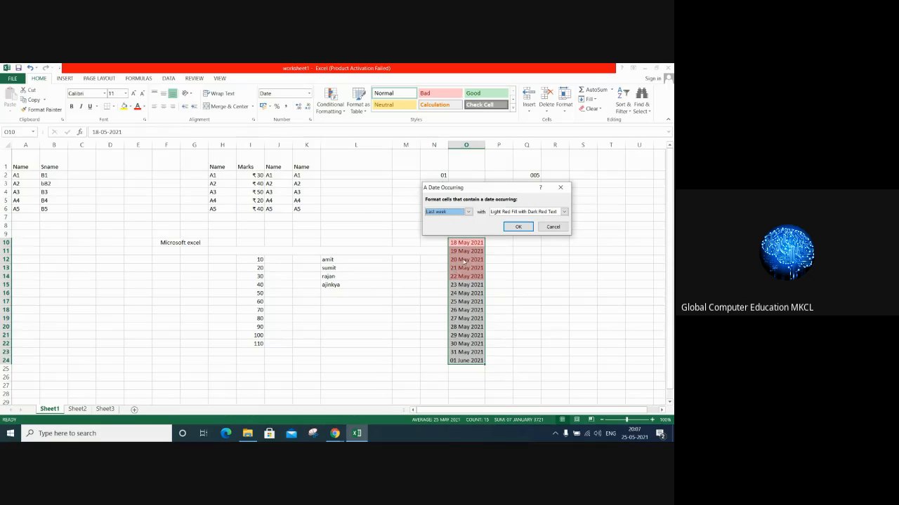
pyautogui.click(468, 211)
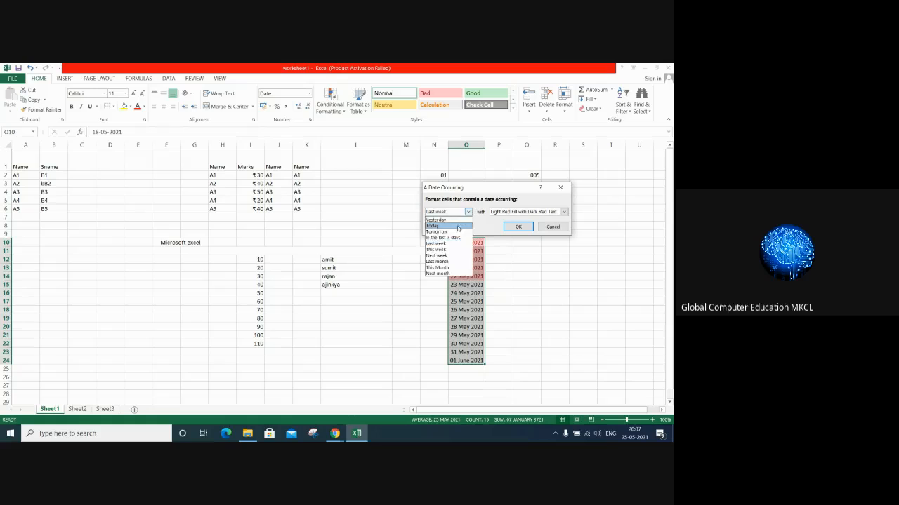
pyautogui.click(436, 249)
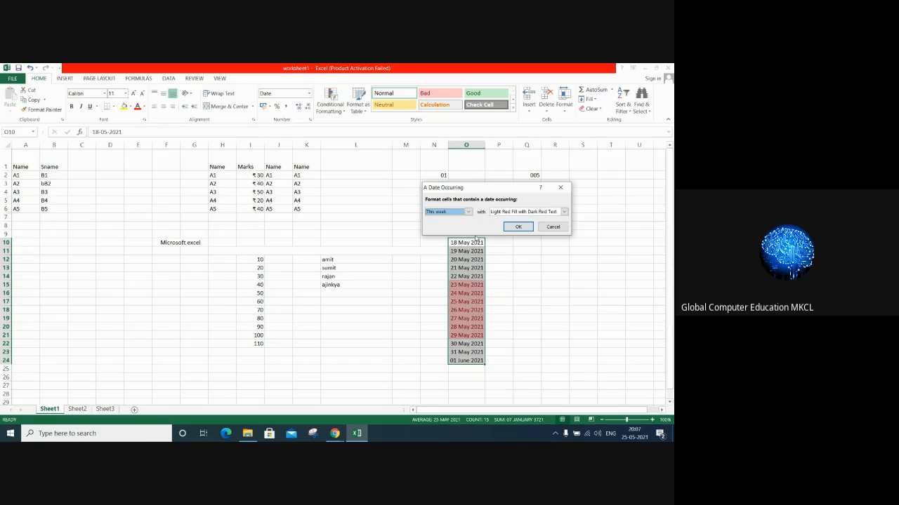
pyautogui.click(468, 212)
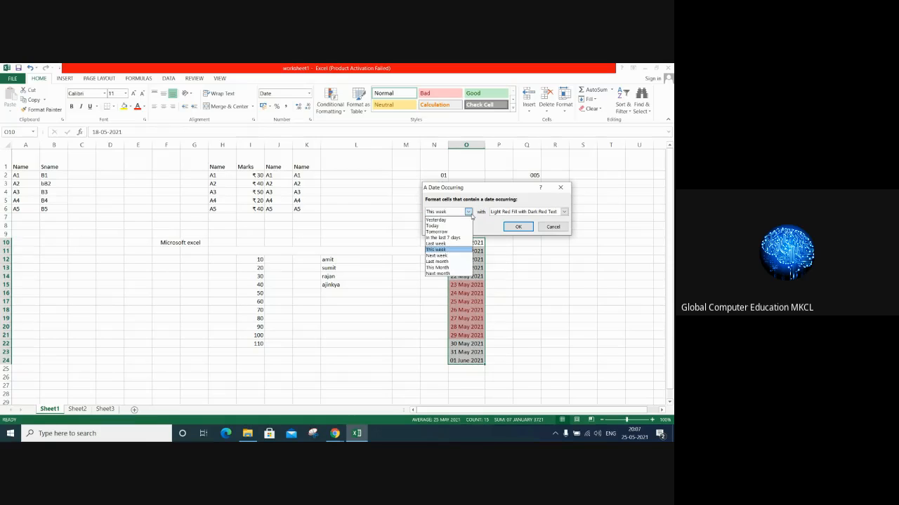
pyautogui.click(449, 256)
# Preview Last month, This Month and Next month in the A Date Occurring rule, and discard the rule without applying it.
pyautogui.click(468, 212)
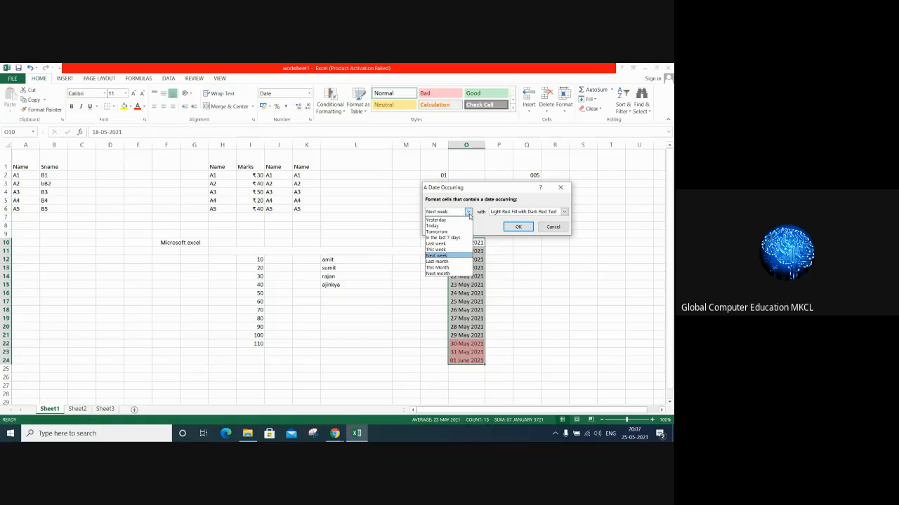
pyautogui.click(441, 262)
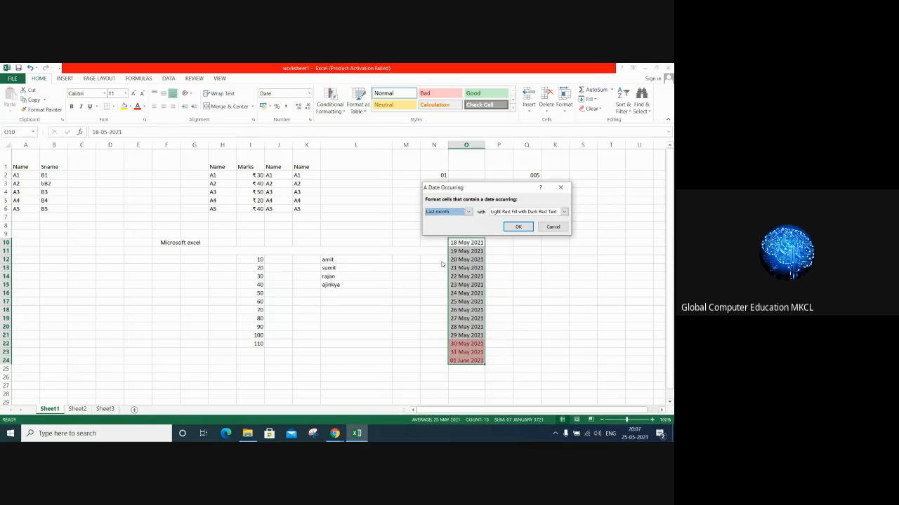
pyautogui.click(468, 212)
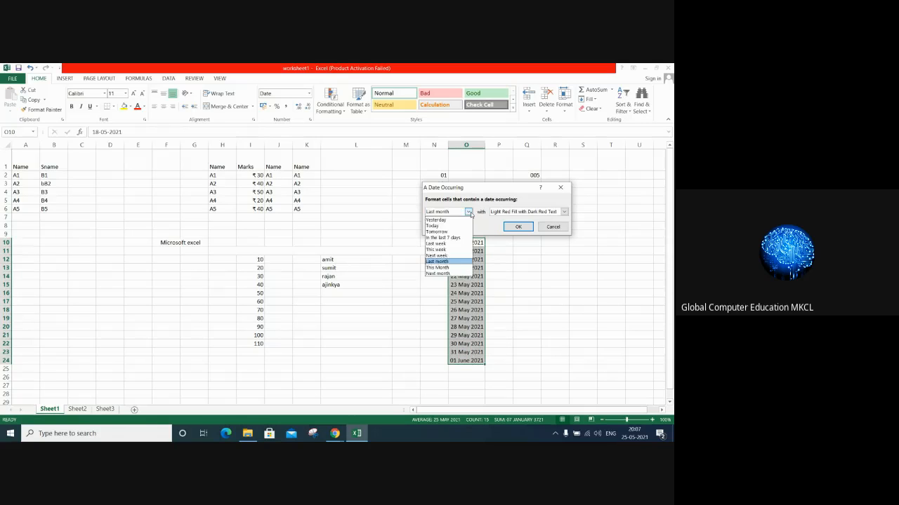
pyautogui.click(455, 268)
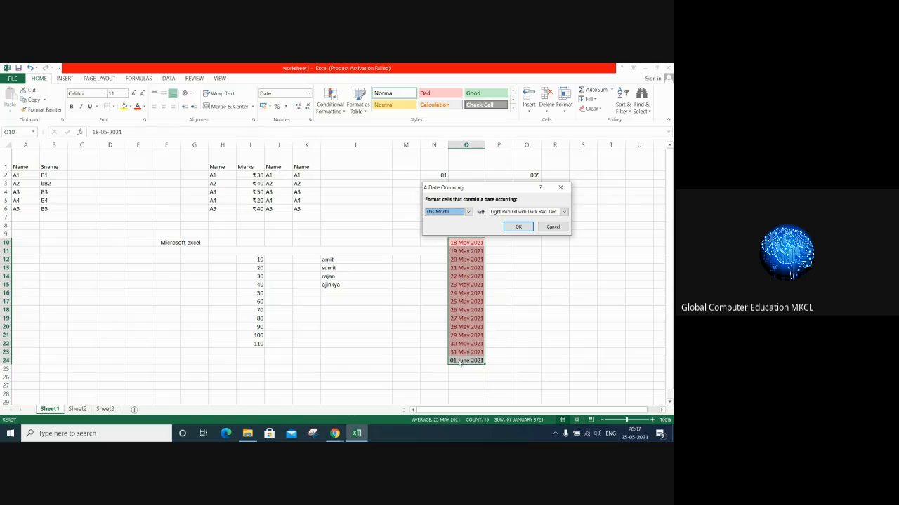
pyautogui.click(468, 212)
pyautogui.click(438, 273)
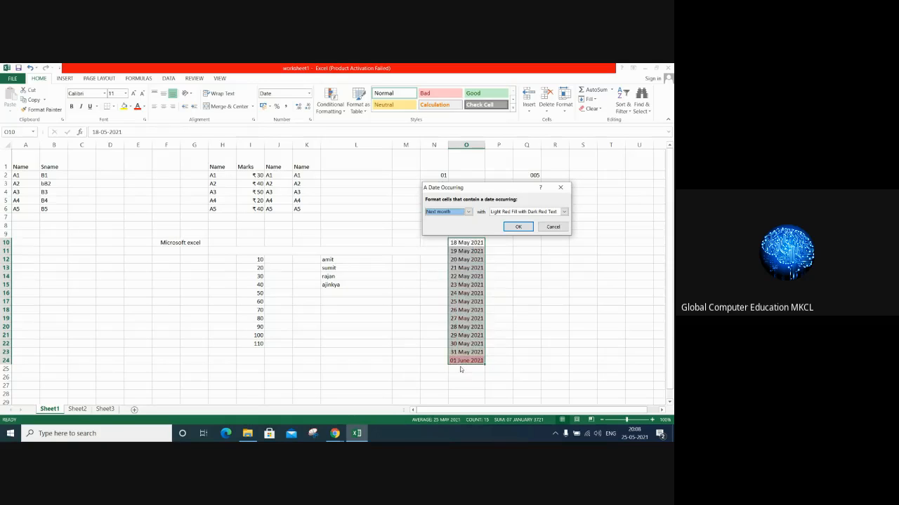
pyautogui.click(554, 227)
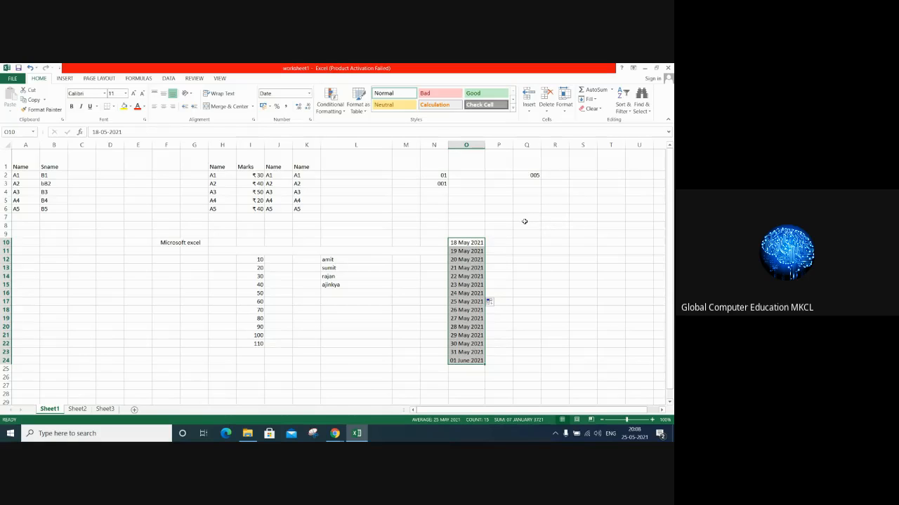
pyautogui.click(336, 113)
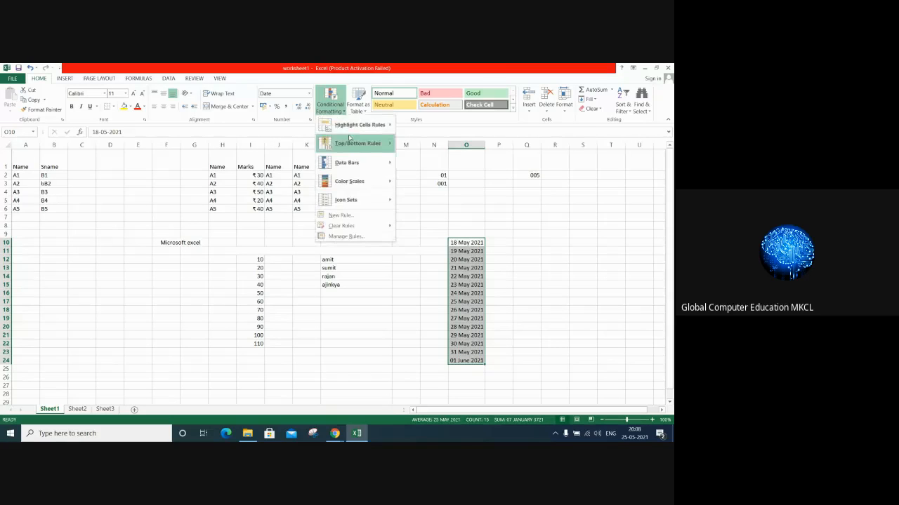
pyautogui.moveTo(358, 125)
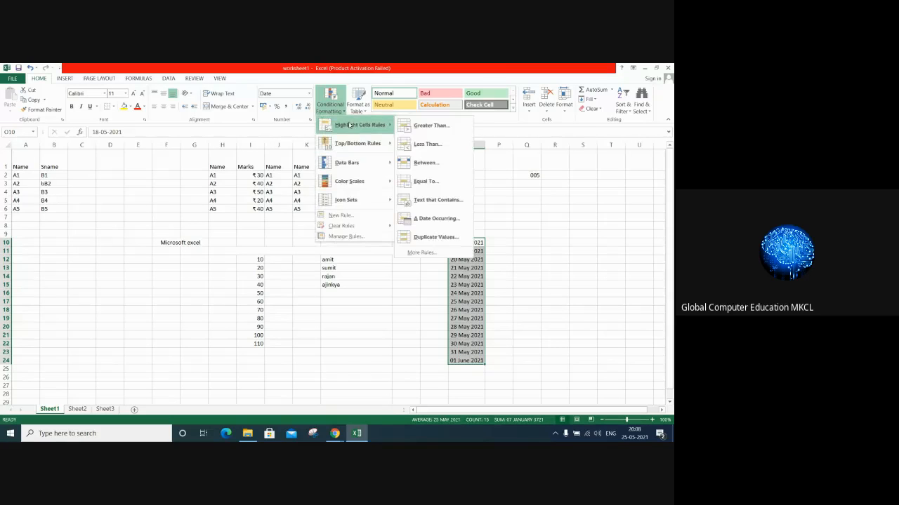
pyautogui.click(536, 257)
pyautogui.click(363, 274)
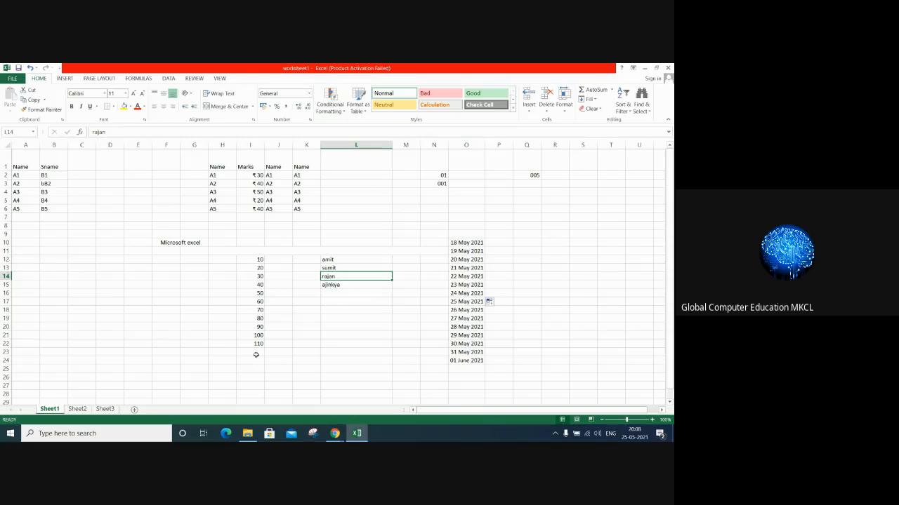
# Create repeated numbers in column I by changing cell I16 to 40 and cell I19 to 60.
pyautogui.click(259, 293)
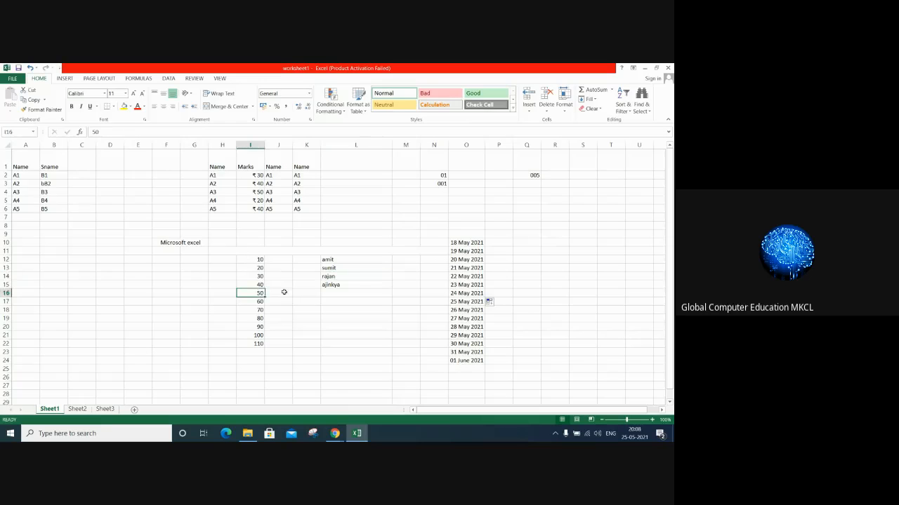
pyautogui.write('40')
pyautogui.press('Return')
pyautogui.press('Down')
pyautogui.press('Down')
pyautogui.write('60')
pyautogui.press('Return')
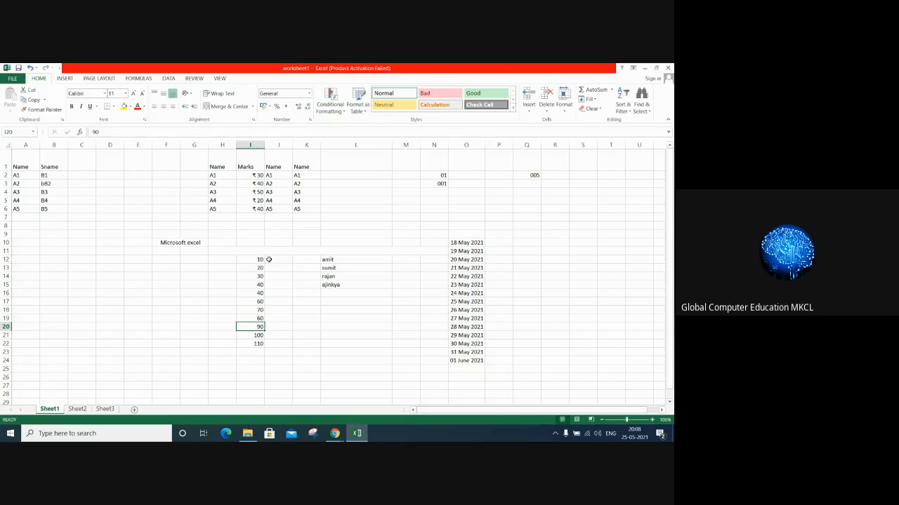
# Try a Duplicate Values highlight rule on I12:I22 with Duplicate and Unique, without applying it.
pyautogui.moveTo(257, 260); pyautogui.dragTo(253, 344)
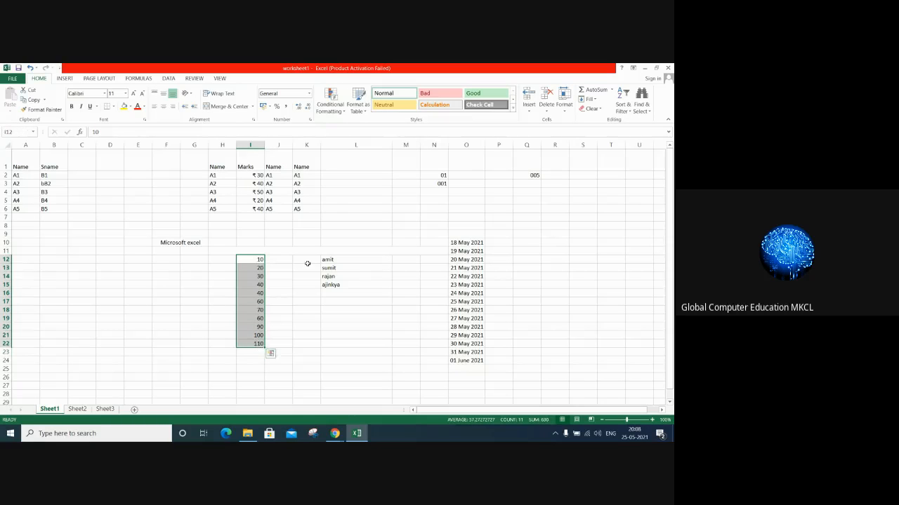
pyautogui.click(330, 100)
pyautogui.moveTo(358, 125)
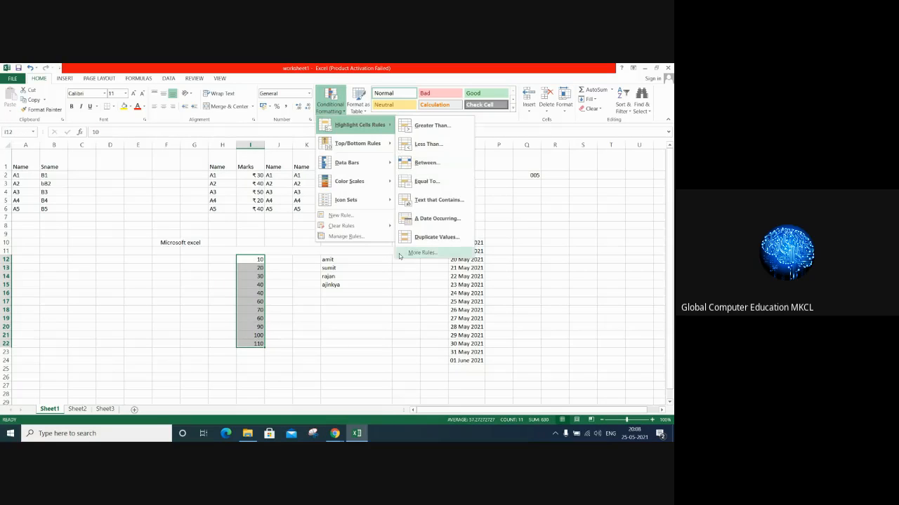
pyautogui.click(414, 237)
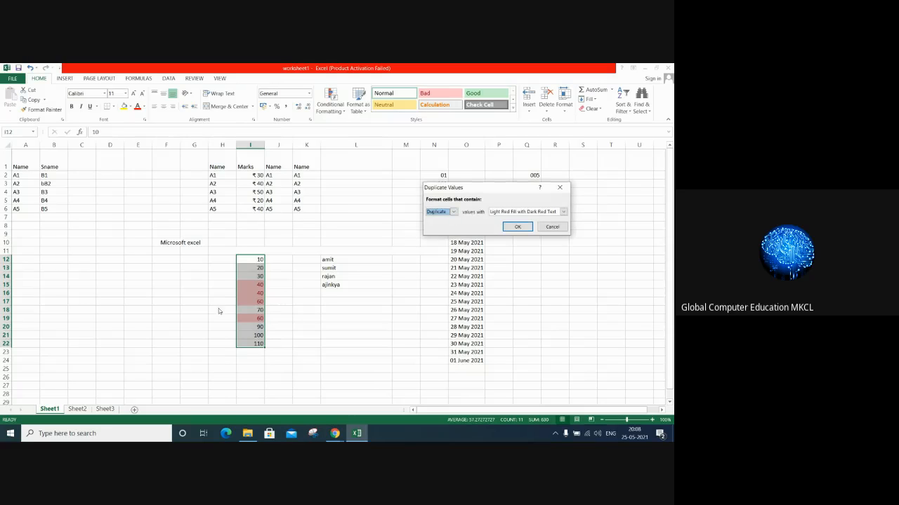
pyautogui.click(453, 211)
pyautogui.click(445, 226)
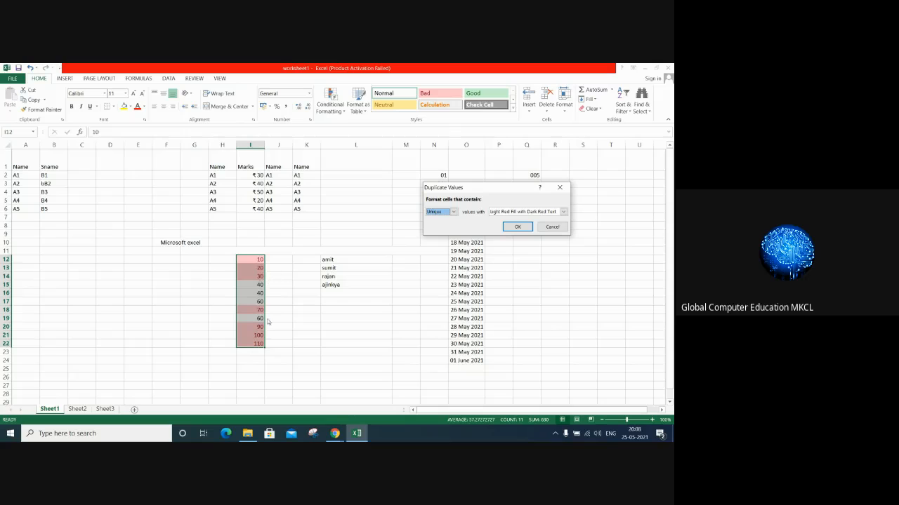
pyautogui.click(551, 226)
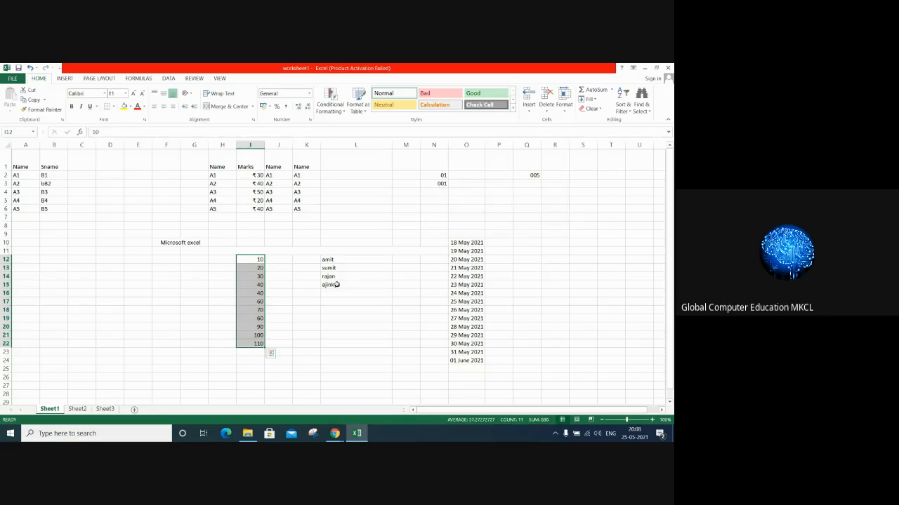
pyautogui.click(351, 302)
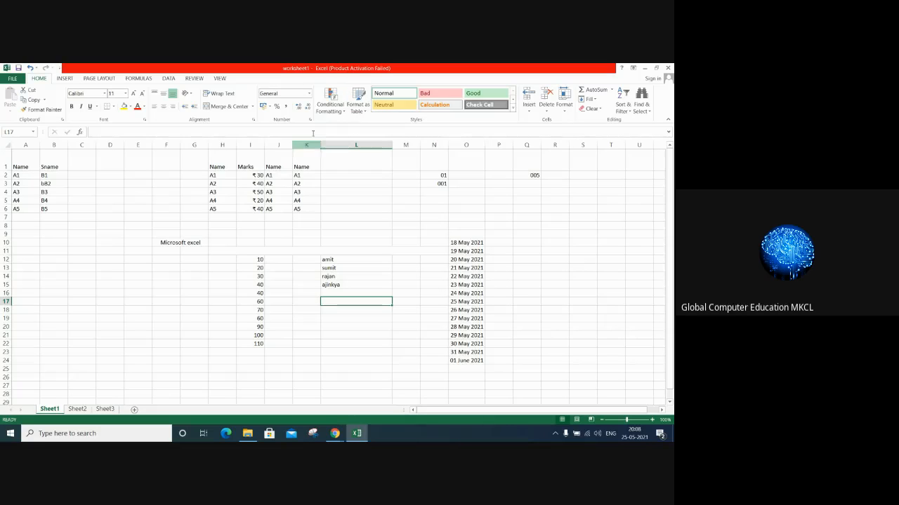
pyautogui.click(335, 111)
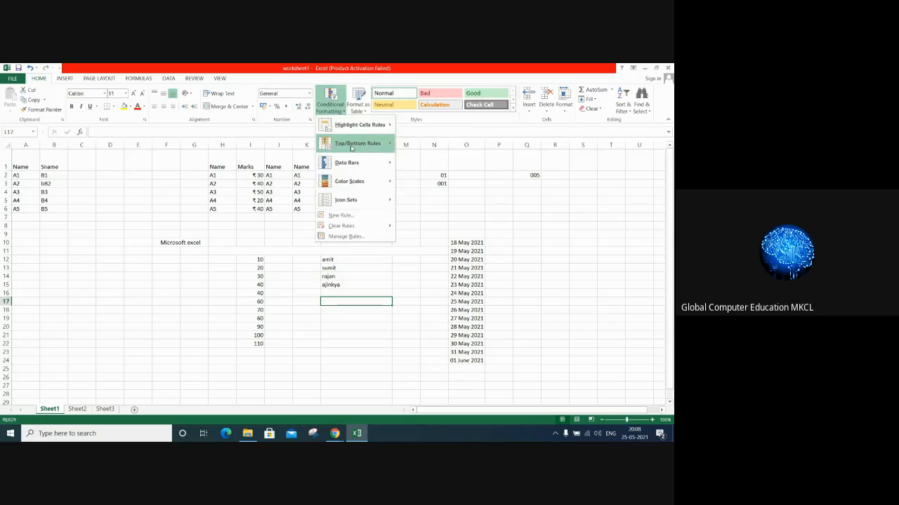
pyautogui.moveTo(352, 148)
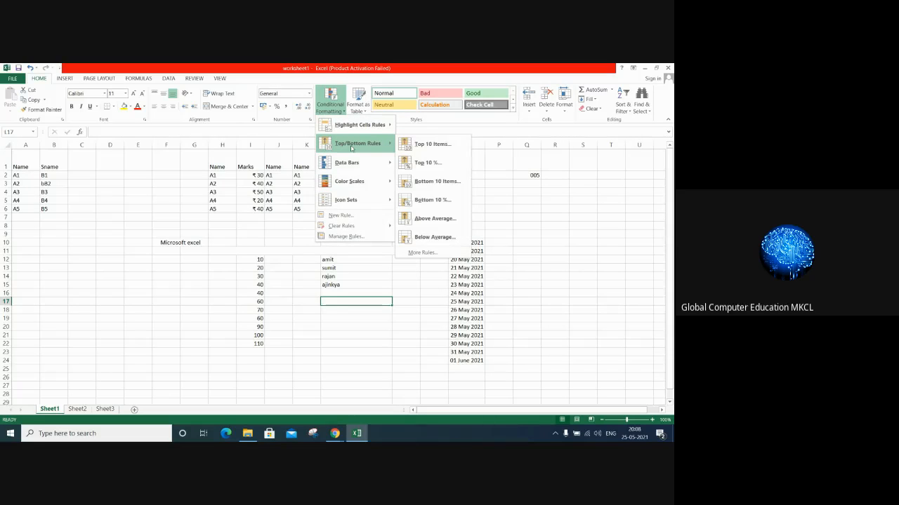
pyautogui.click(544, 268)
pyautogui.moveTo(246, 259); pyautogui.dragTo(249, 351)
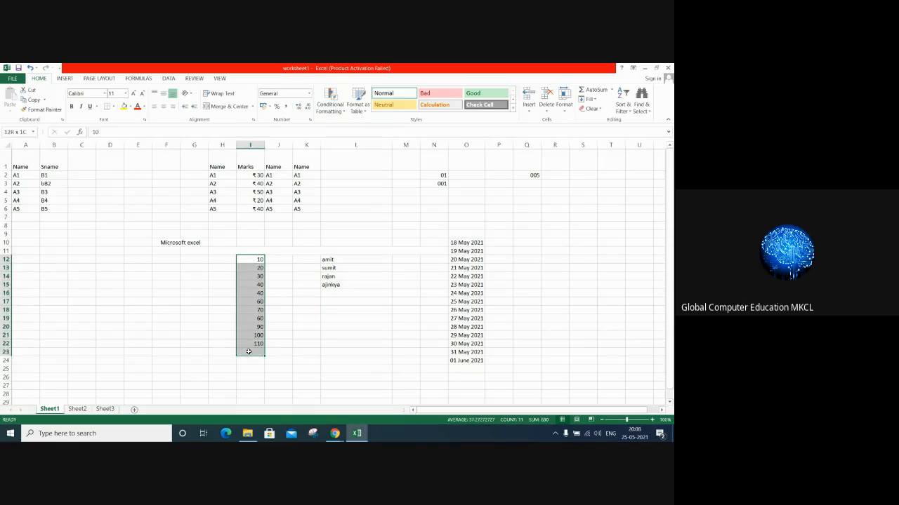
pyautogui.click(193, 301)
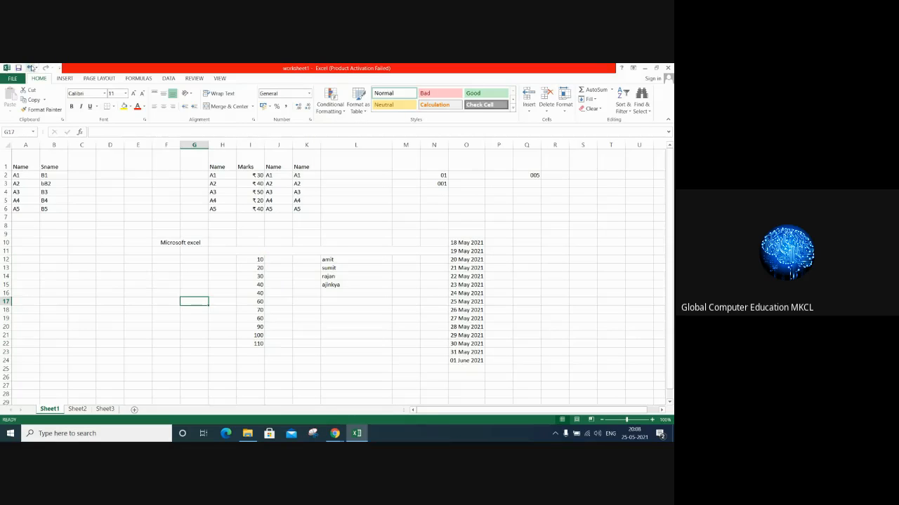
# Undo the last two value changes in cells I16 and I19.
pyautogui.click(29, 68)
pyautogui.click(29, 68)
# Set up a Top 10 Items rule on I12:I22, trying rank 1 first and raising it to 5.
pyautogui.moveTo(260, 258); pyautogui.dragTo(258, 344)
pyautogui.click(327, 111)
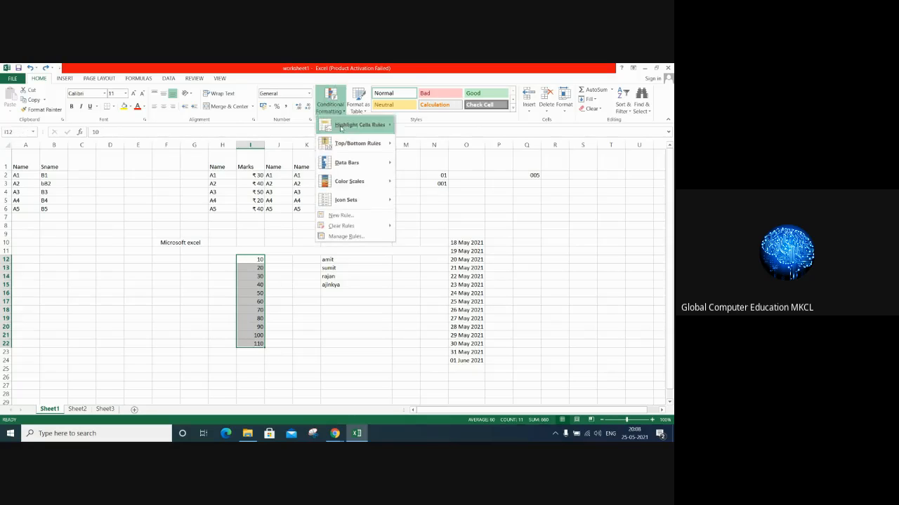
pyautogui.moveTo(355, 143)
pyautogui.click(419, 146)
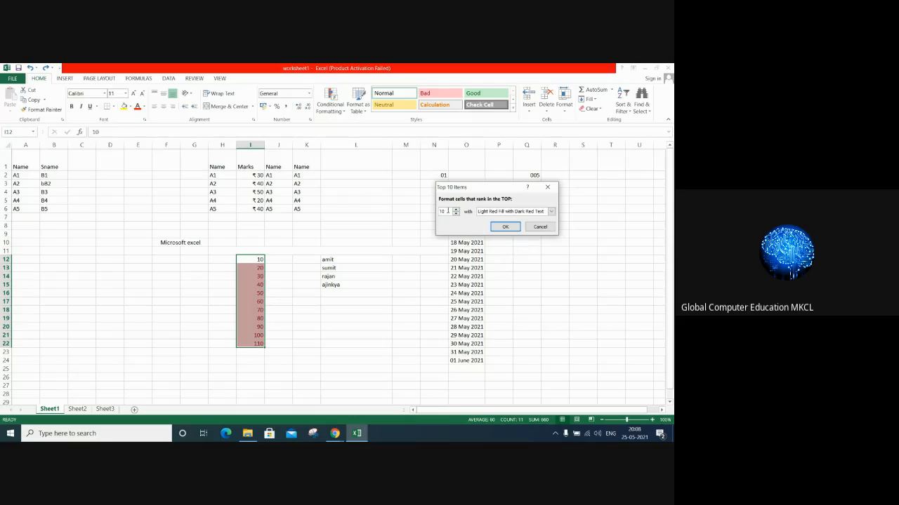
pyautogui.write('1')
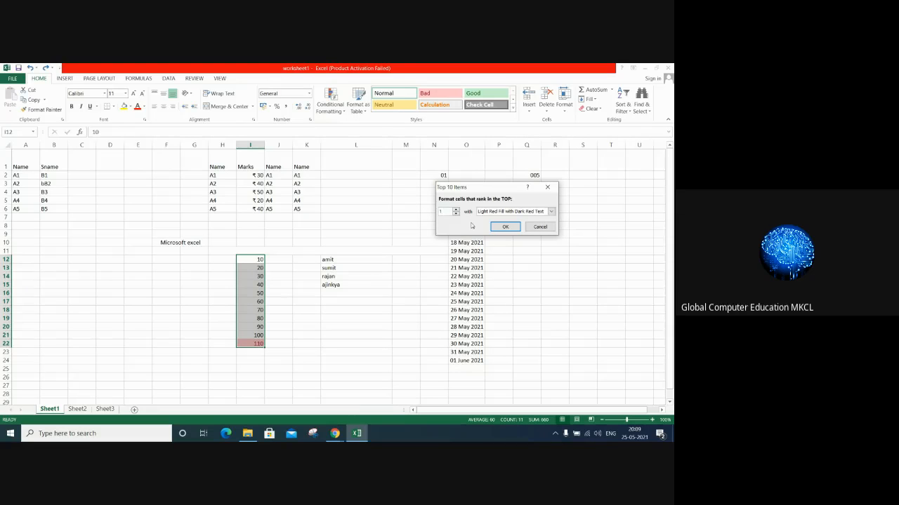
pyautogui.click(456, 209)
pyautogui.click(456, 209)
pyautogui.click(455, 210)
pyautogui.click(456, 209)
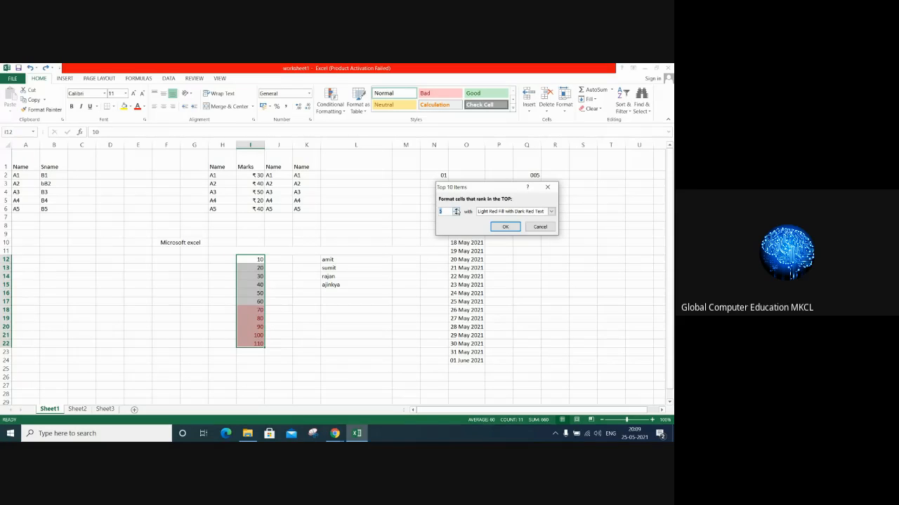
# Switch to the Google Meet window in Chrome to check the meeting.
pyautogui.click(335, 433)
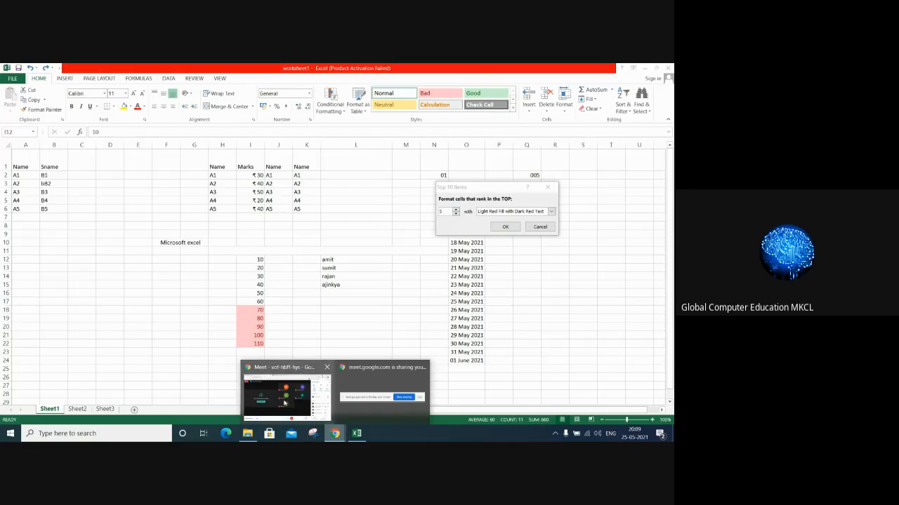
pyautogui.click(285, 402)
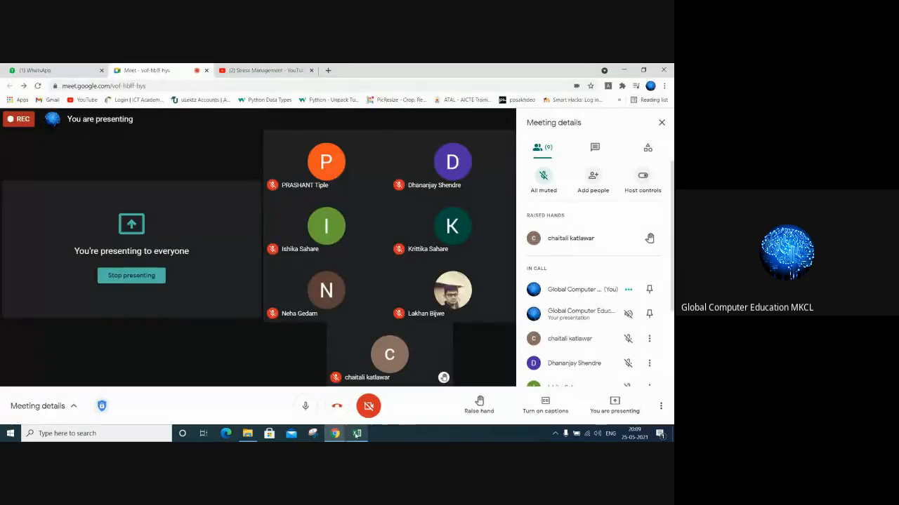
# Switch back to the Excel worksheet and cancel the Top 10 Items rule on I12:I22.
pyautogui.click(355, 434)
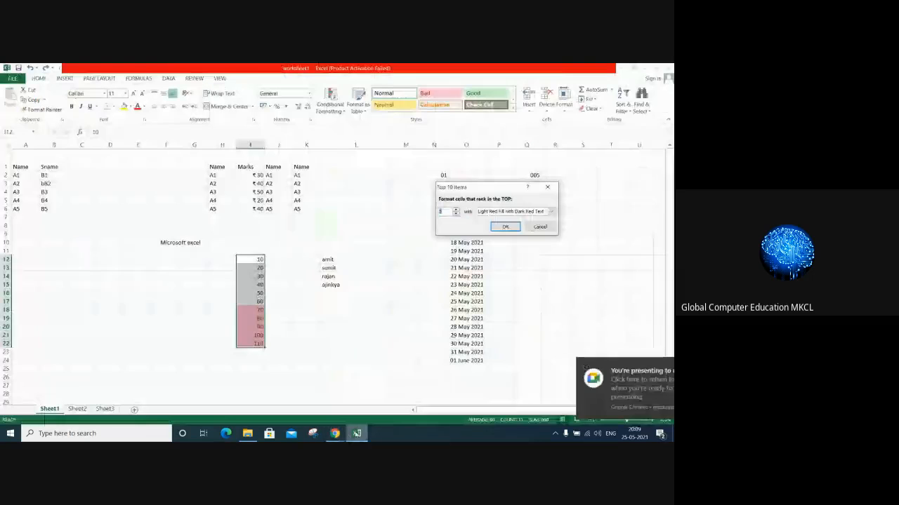
pyautogui.click(549, 225)
# Try a Top 10% rule on I12:I22 with 20, 30 and 40 percent, without applying it.
pyautogui.click(339, 99)
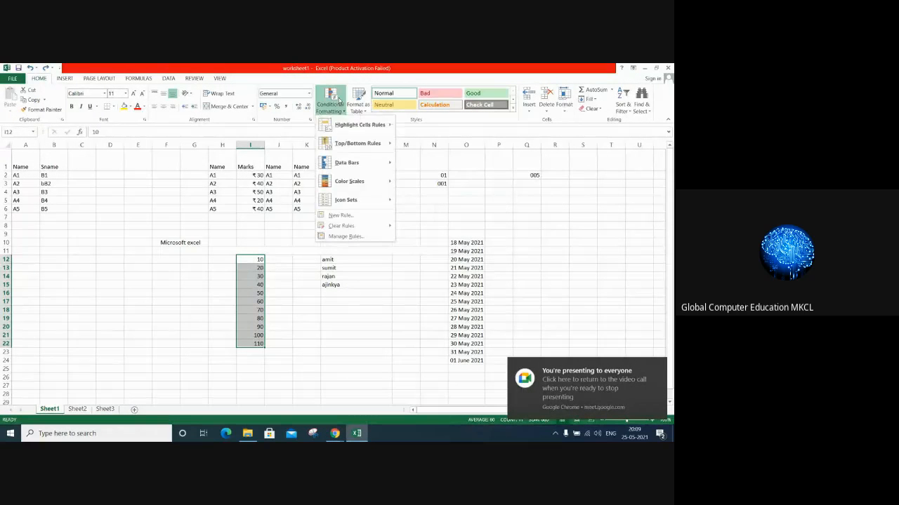
pyautogui.moveTo(372, 143)
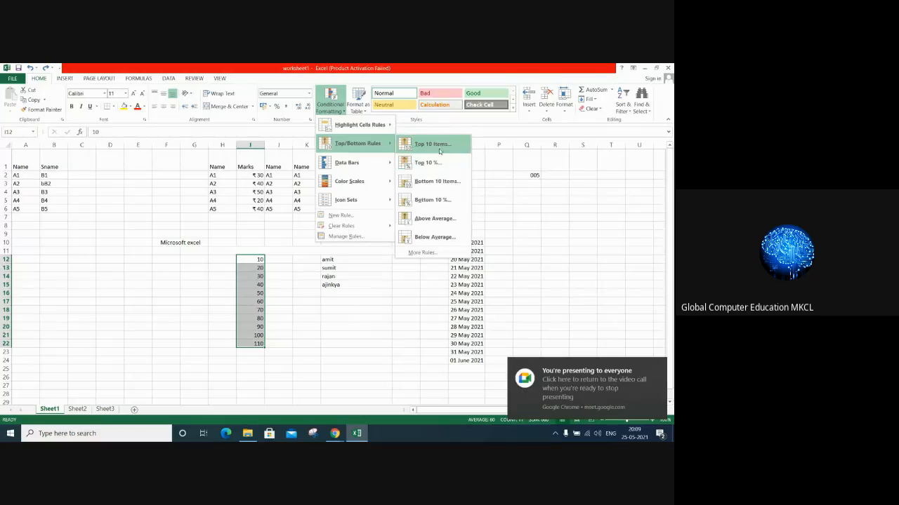
pyautogui.click(427, 162)
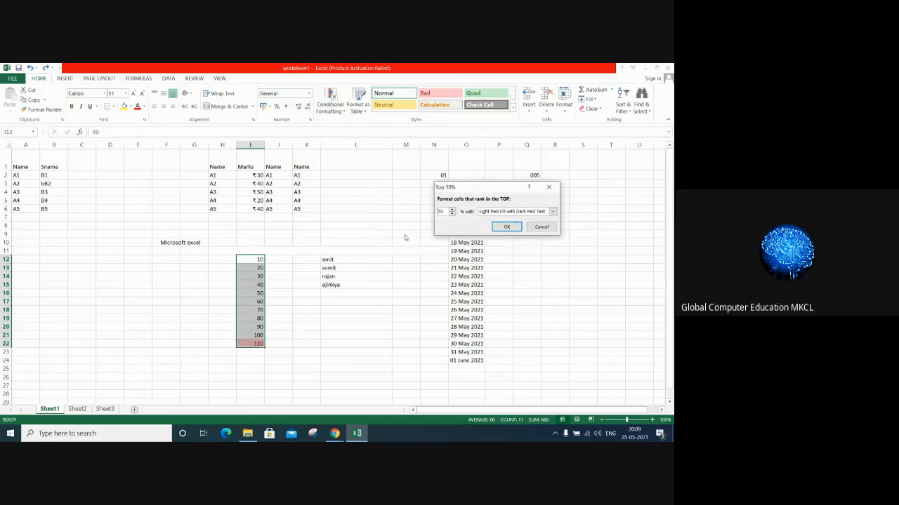
pyautogui.doubleClick(446, 212)
pyautogui.write('20')
pyautogui.press('BackSpace')
pyautogui.press('BackSpace')
pyautogui.write('30')
pyautogui.press('BackSpace')
pyautogui.press('BackSpace')
pyautogui.write('40')
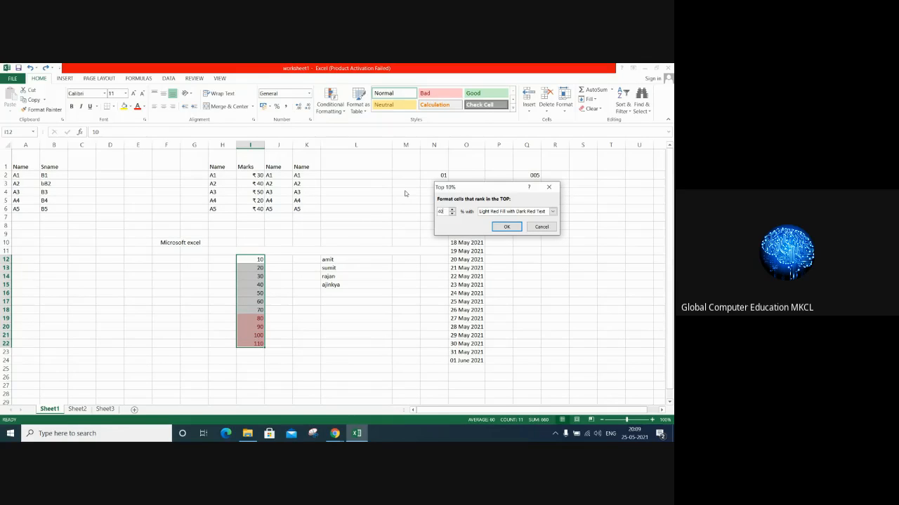
pyautogui.click(541, 227)
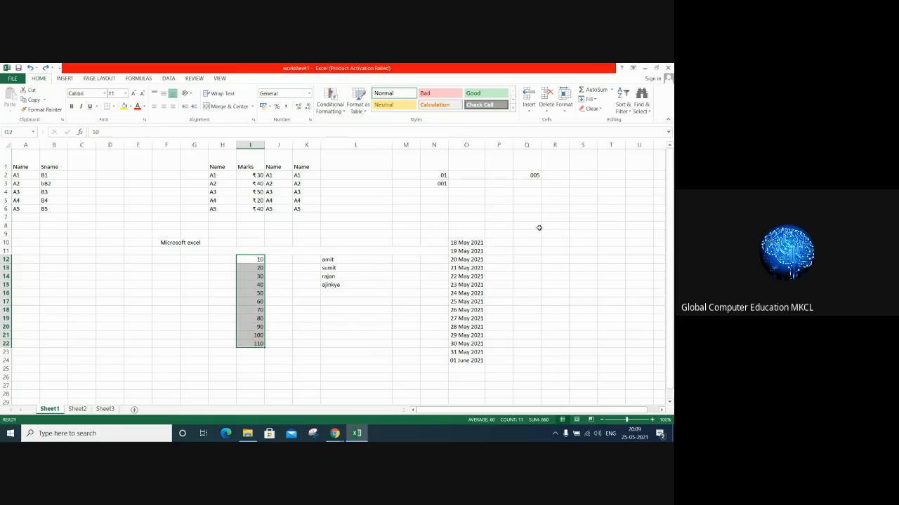
# Try a Bottom 10 Items rule on I12:I22 with rank 1 and raise it to 5, without applying it.
pyautogui.click(330, 104)
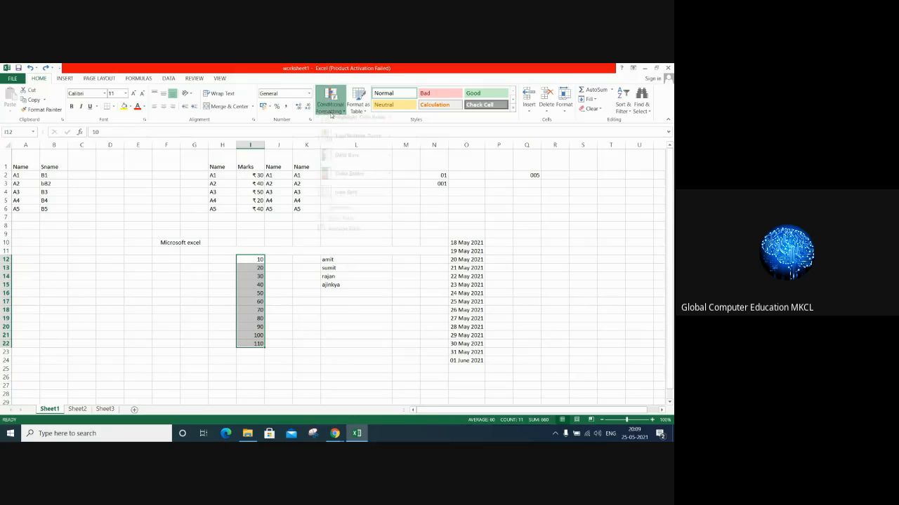
pyautogui.moveTo(351, 144)
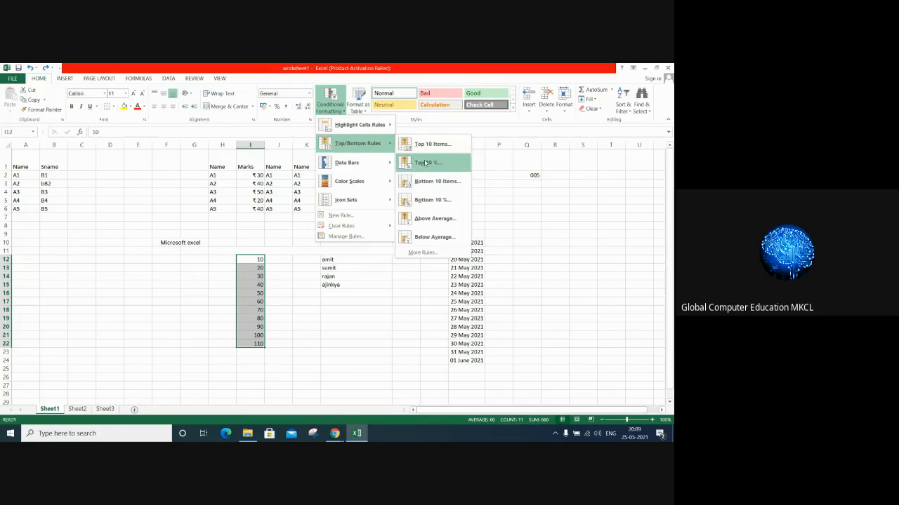
pyautogui.click(430, 184)
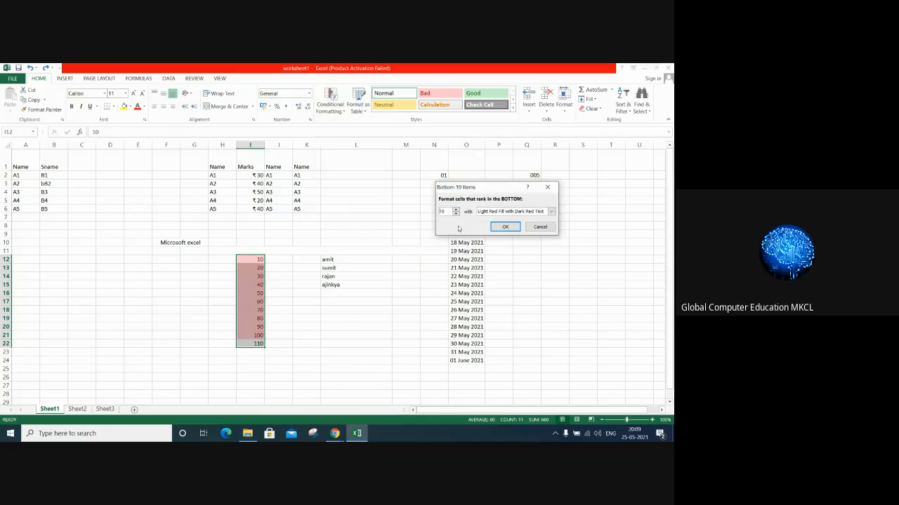
pyautogui.moveTo(446, 211); pyautogui.dragTo(420, 211)
pyautogui.write('1')
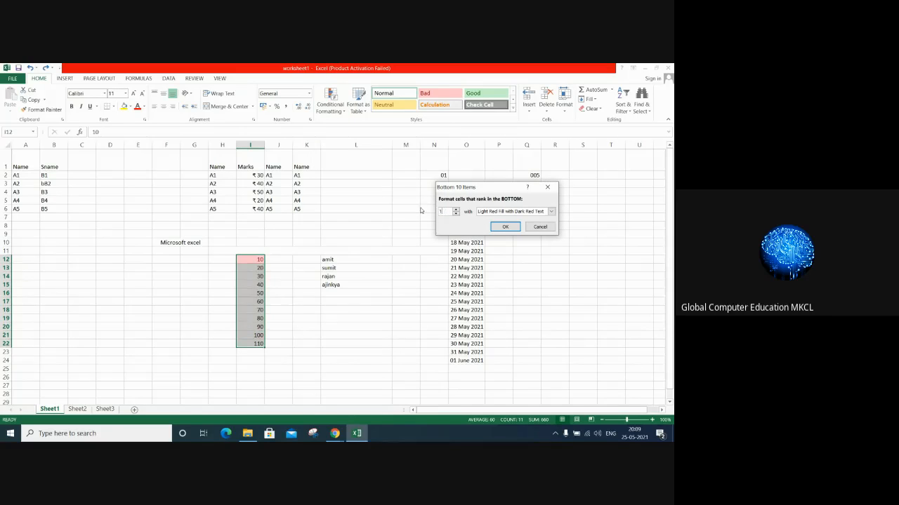
pyautogui.click(455, 209)
pyautogui.click(455, 209)
pyautogui.click(456, 209)
pyautogui.click(456, 209)
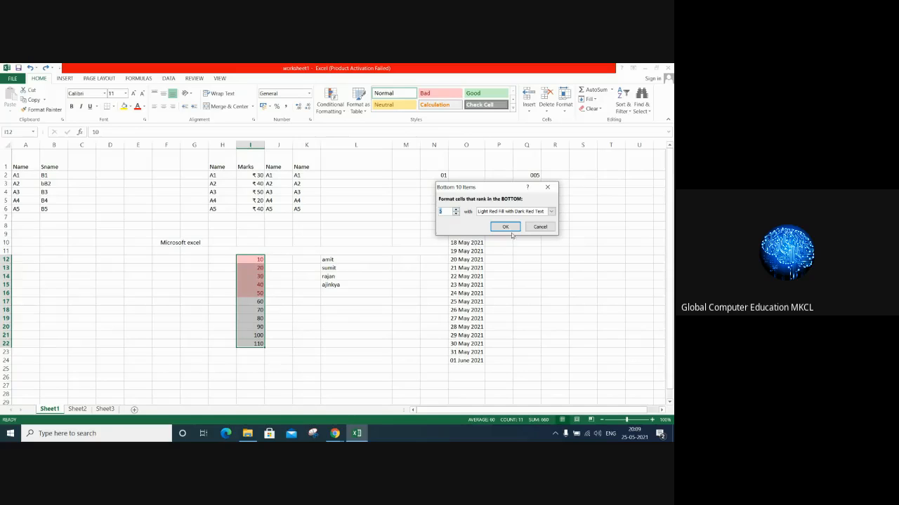
pyautogui.click(540, 227)
# Examine the average of the numbers in I12:I22 and the average of only I12:I14.
pyautogui.click(331, 109)
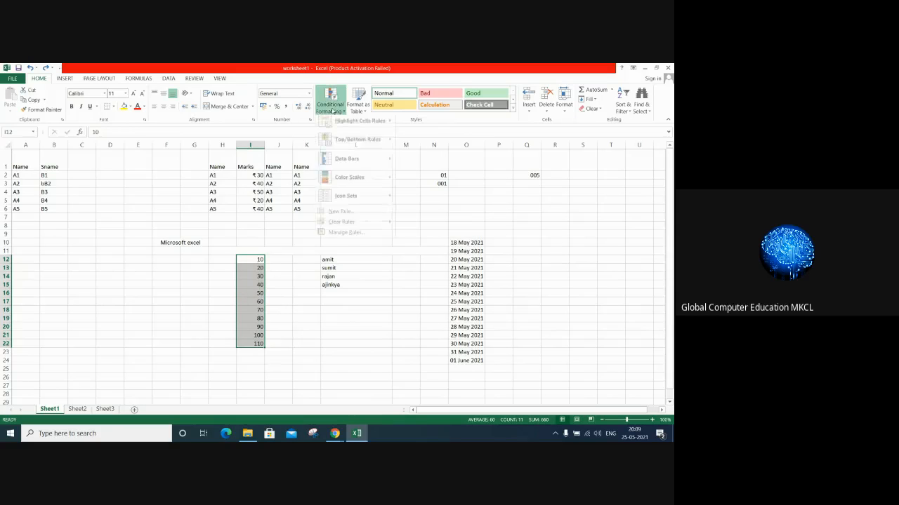
pyautogui.moveTo(353, 144)
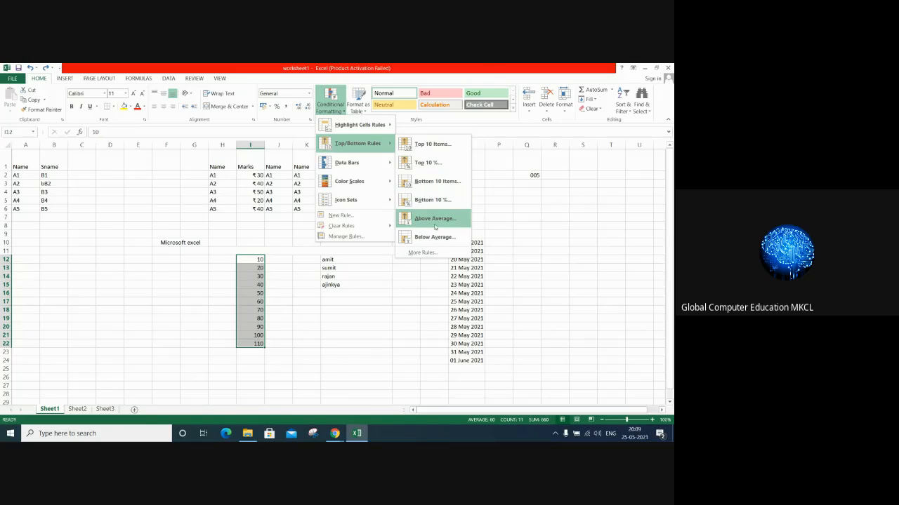
pyautogui.click(444, 66)
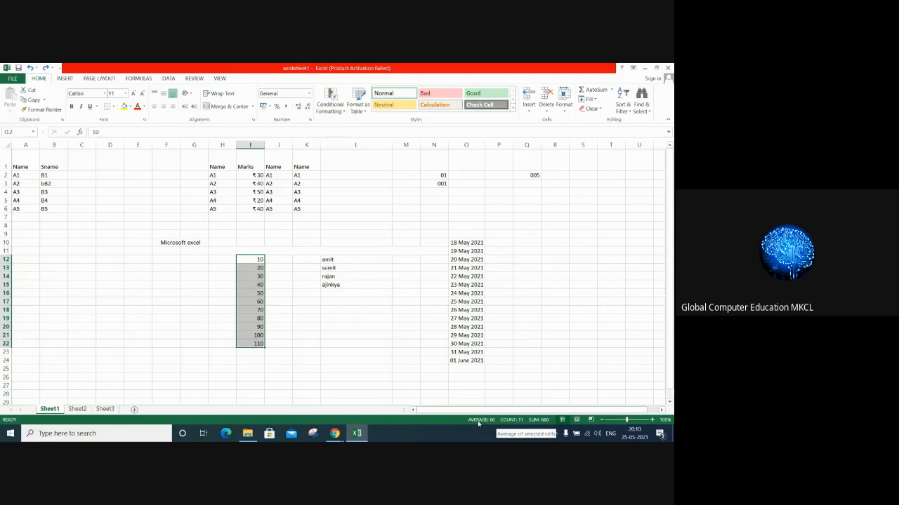
pyautogui.moveTo(249, 260); pyautogui.dragTo(248, 276)
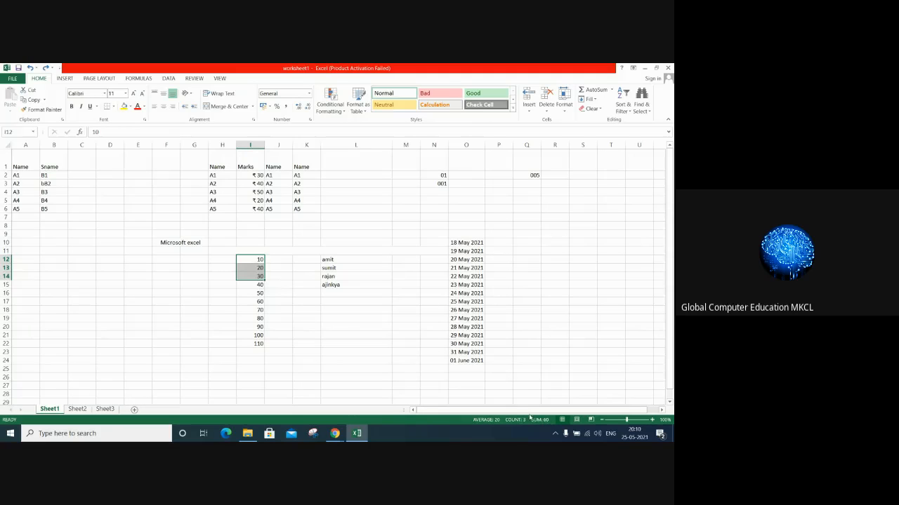
pyautogui.click(327, 320)
# Select I12:I22 and preview an Above Average rule on it, without applying it.
pyautogui.moveTo(254, 259); pyautogui.dragTo(257, 344)
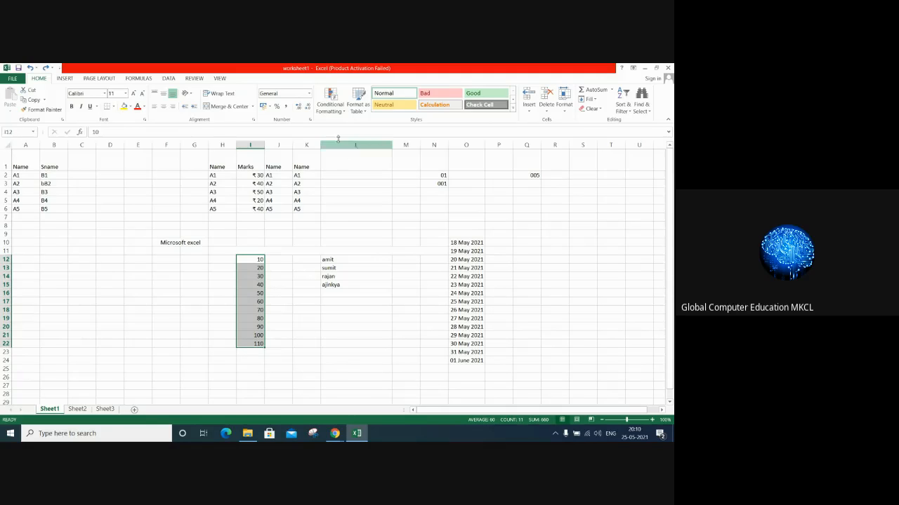
pyautogui.click(329, 99)
pyautogui.moveTo(377, 148)
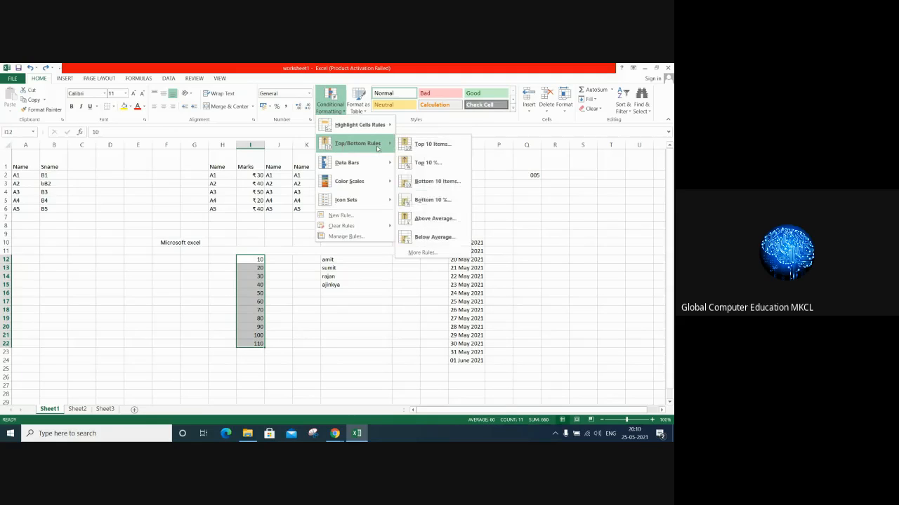
pyautogui.click(436, 218)
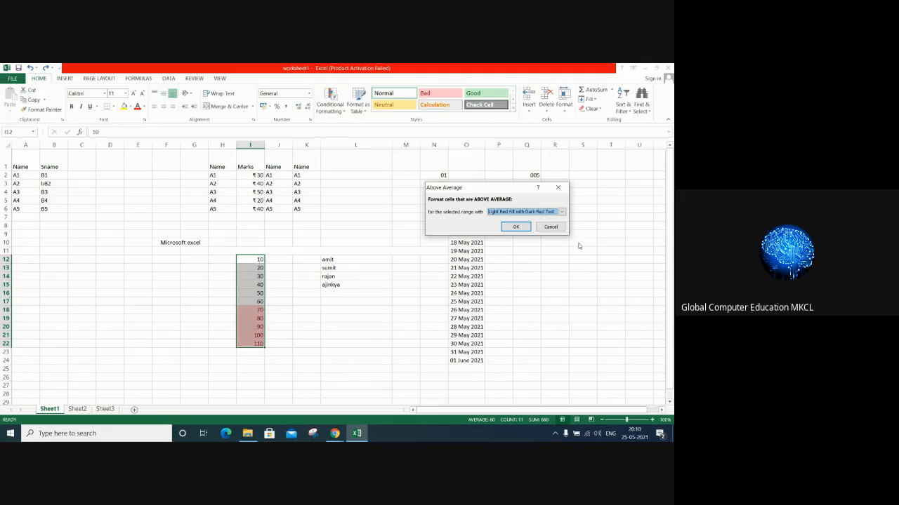
pyautogui.click(550, 227)
# Preview a Below Average rule on I12:I22, without applying it.
pyautogui.click(330, 102)
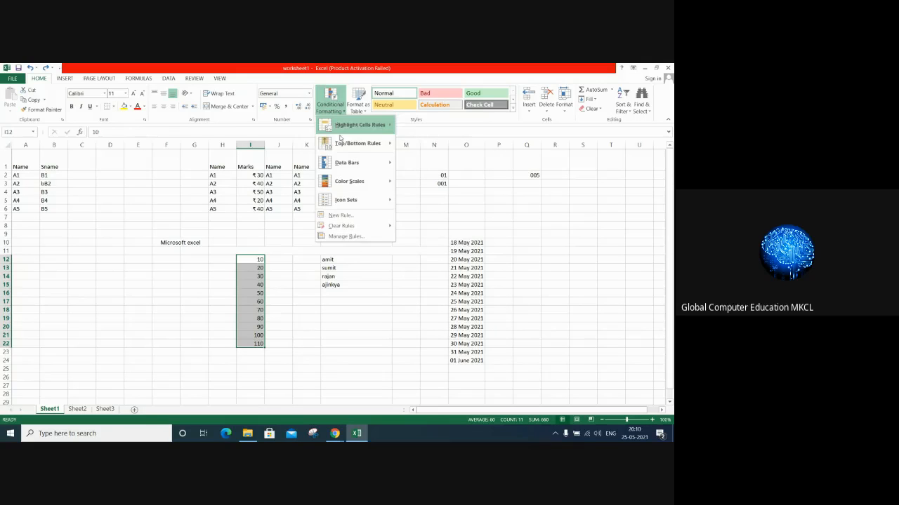
pyautogui.click(434, 242)
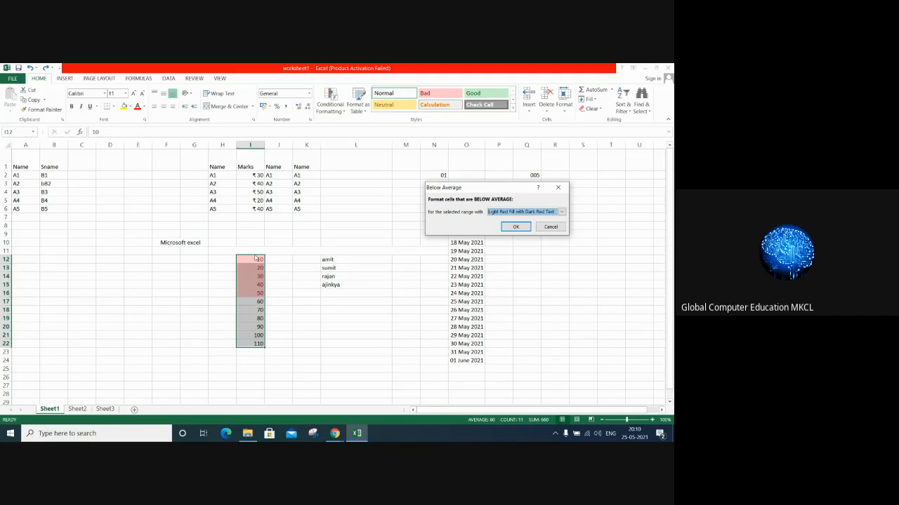
pyautogui.click(550, 227)
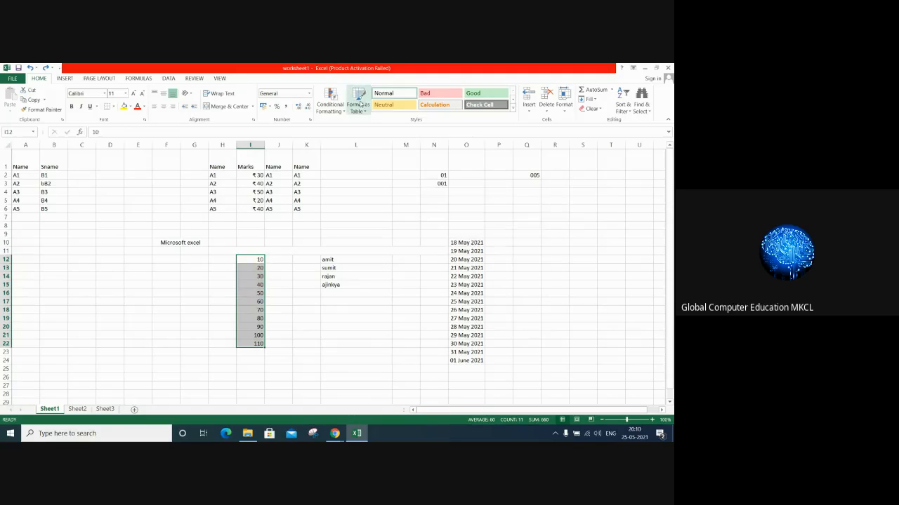
# Preview the Data Bars, Color Scales and Icon Sets formats on I12:I22, without applying any.
pyautogui.click(330, 106)
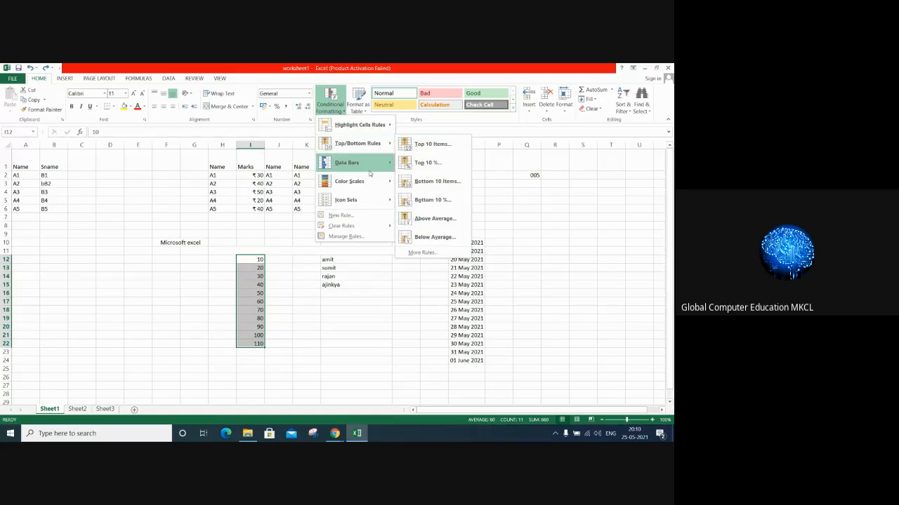
pyautogui.moveTo(370, 173)
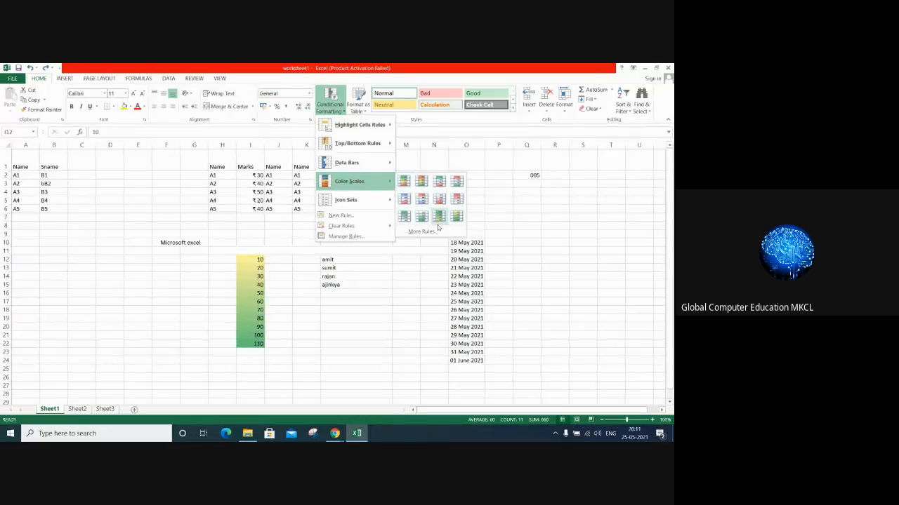
pyautogui.moveTo(363, 202)
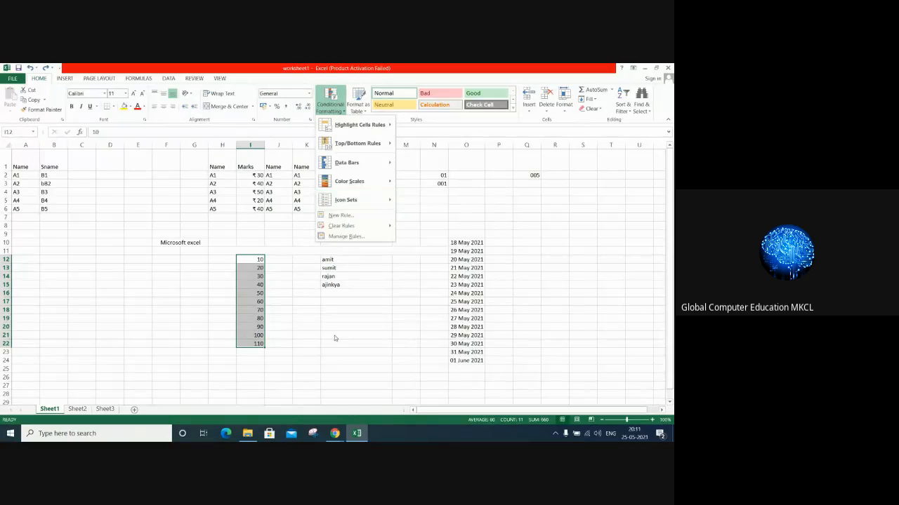
pyautogui.click(337, 335)
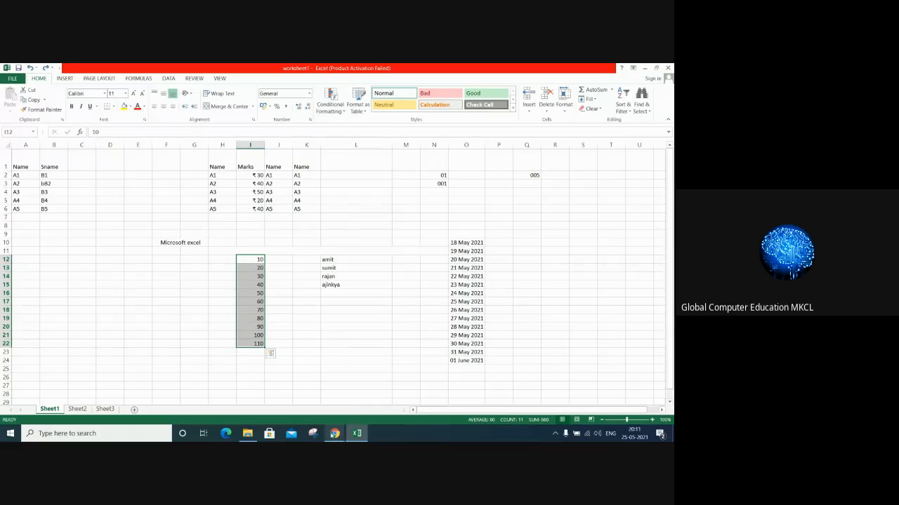
# Switch to Google Meet in Chrome to check the participant list, return to the Excel worksheet and dismiss the presenting notification.
pyautogui.moveTo(333, 435)
pyautogui.click(301, 412)
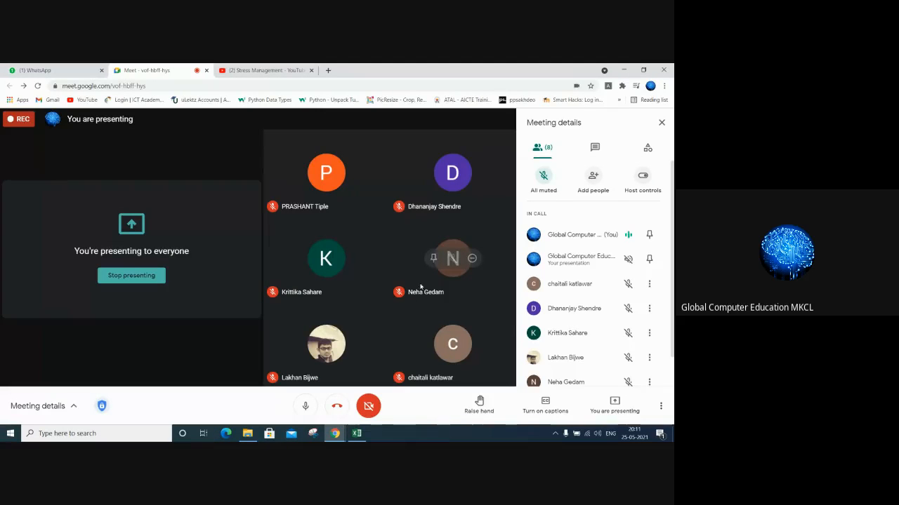
pyautogui.scroll(-1, 601, 306)
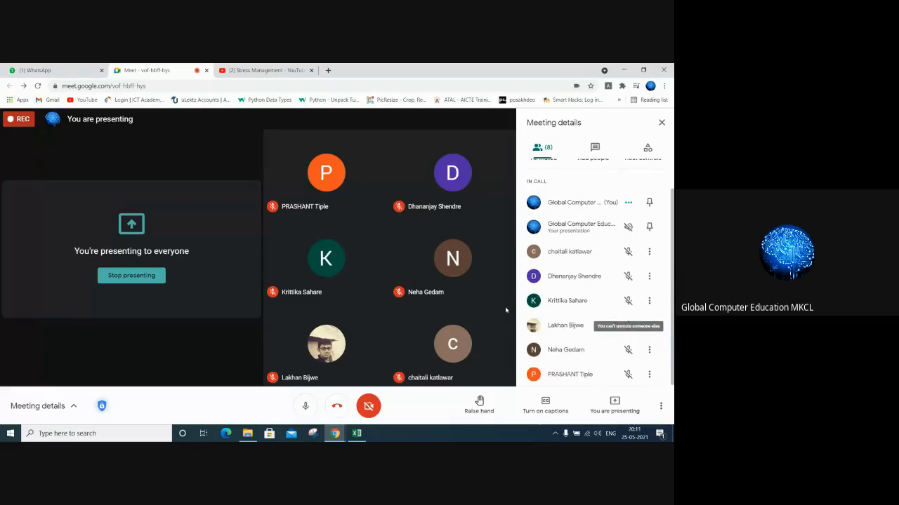
pyautogui.click(356, 434)
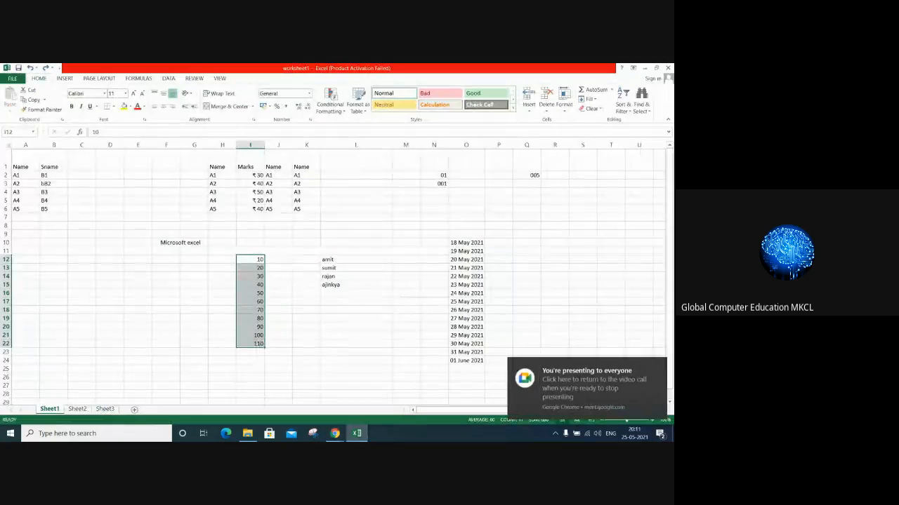
pyautogui.click(658, 365)
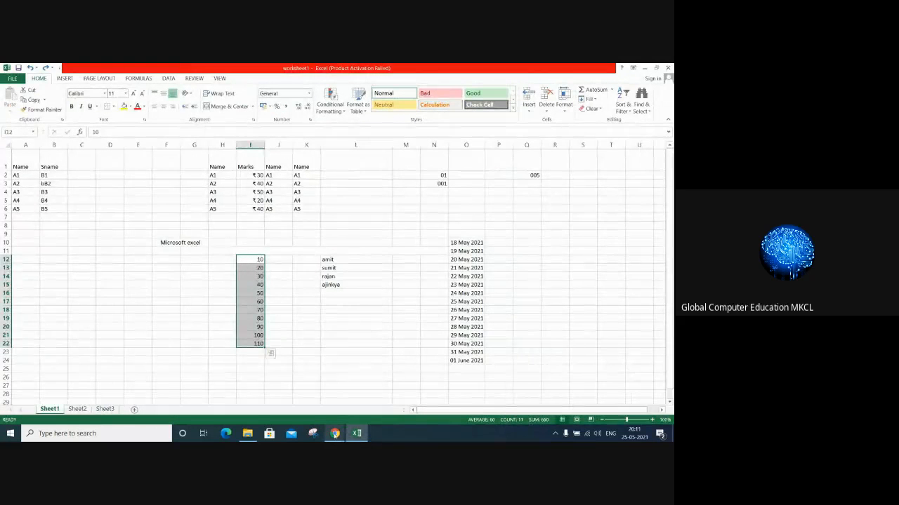
pyautogui.click(298, 397)
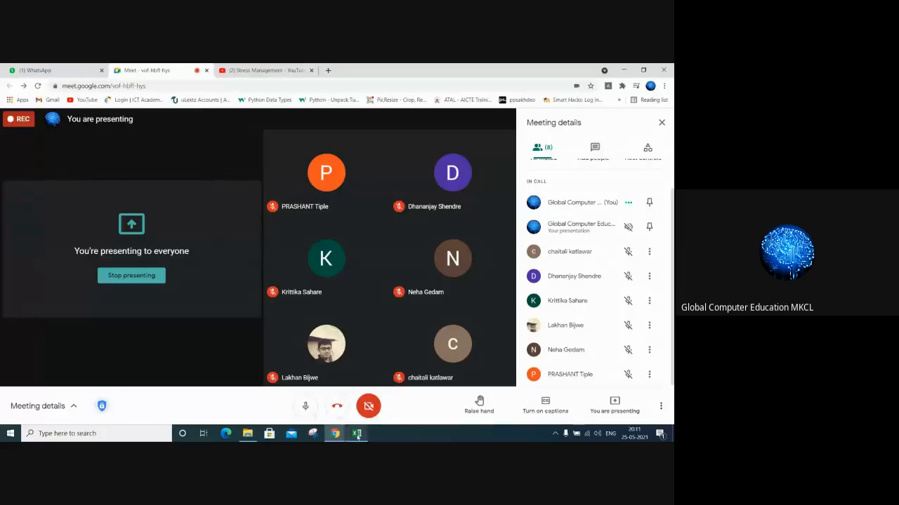
pyautogui.click(356, 433)
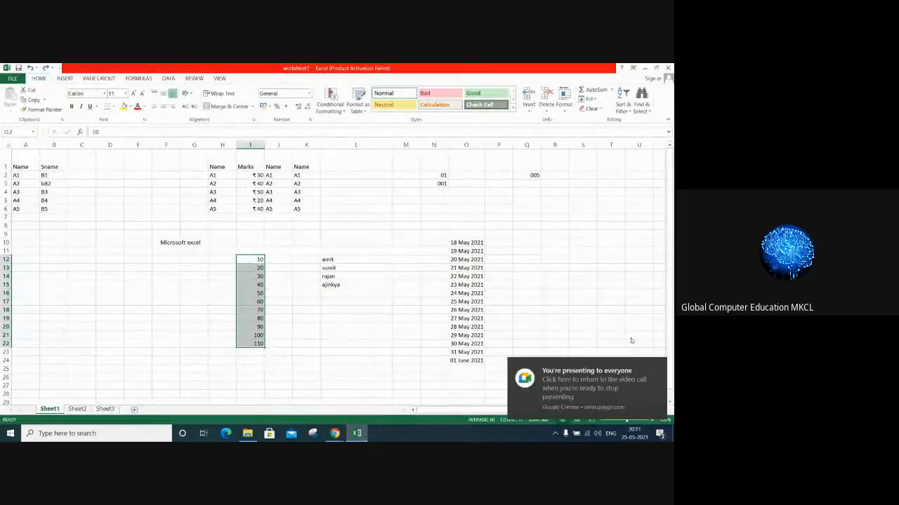
pyautogui.click(660, 365)
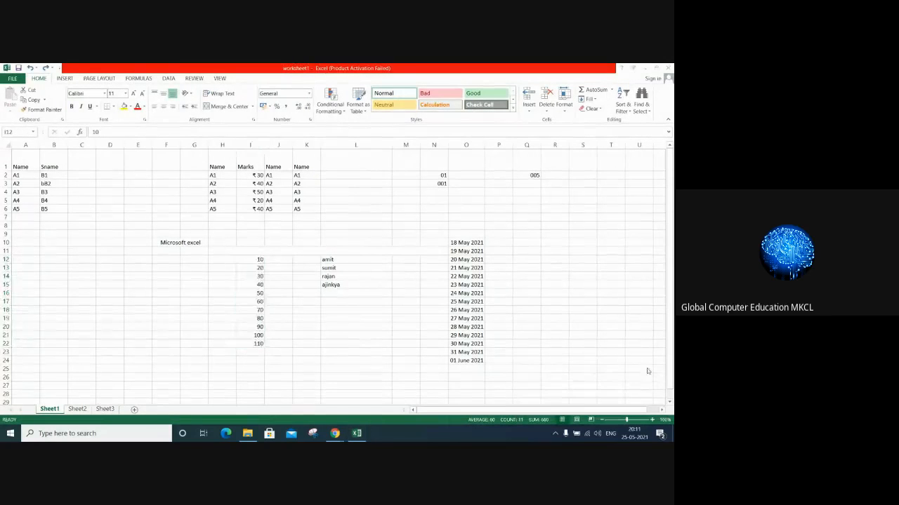
# View the available Icon Sets for I12:I22 without applying one.
pyautogui.click(325, 111)
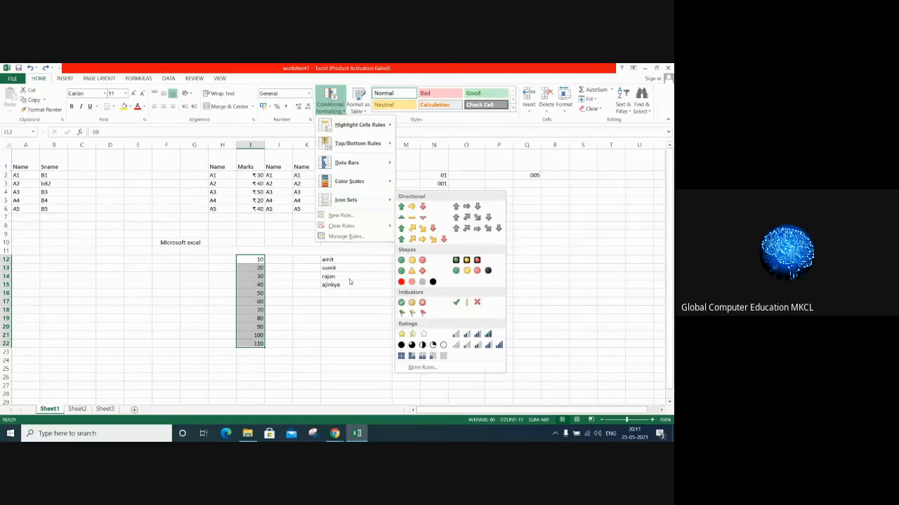
pyautogui.click(336, 322)
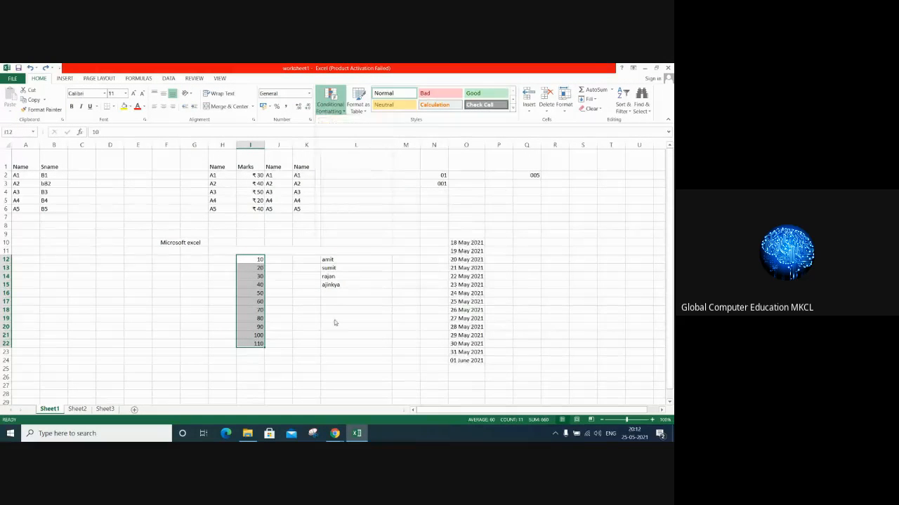
# Format H1:K6 as a table with headers, using the orange gridded style from the Light group.
pyautogui.click(381, 267)
pyautogui.moveTo(219, 165); pyautogui.dragTo(316, 209)
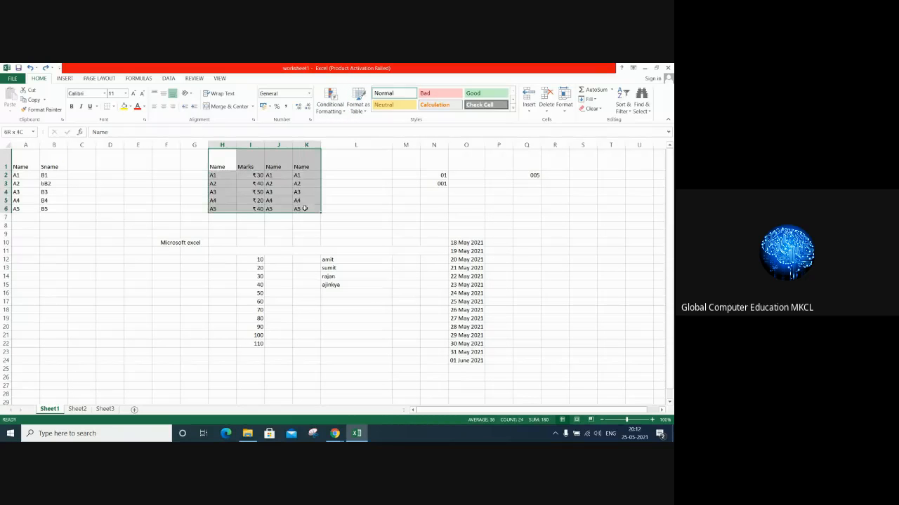
pyautogui.click(358, 106)
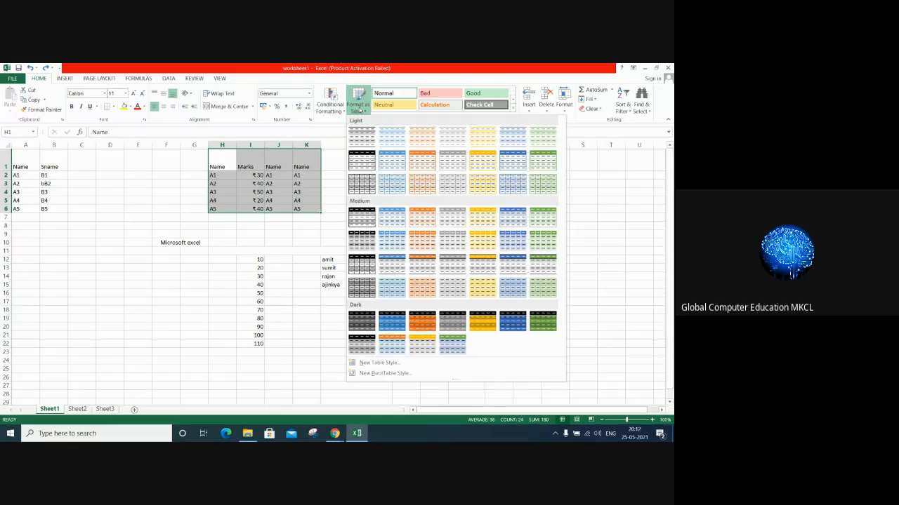
pyautogui.click(423, 184)
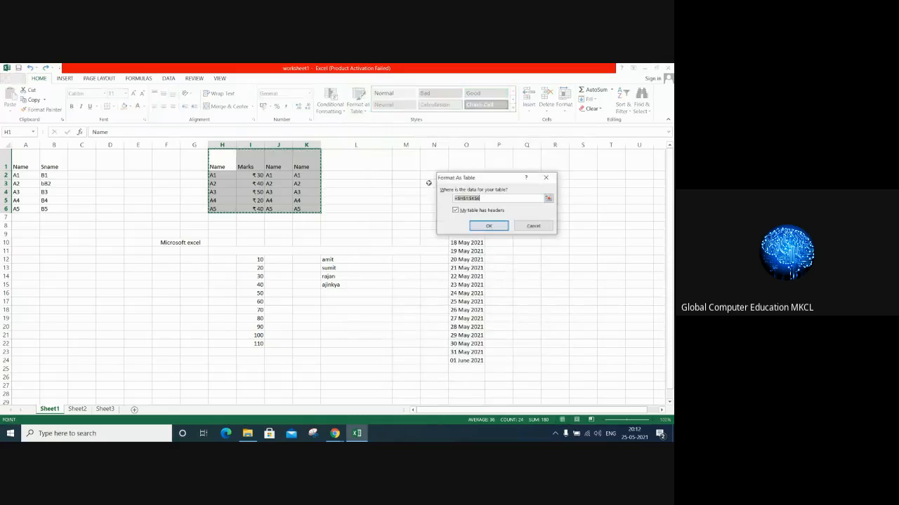
pyautogui.click(488, 225)
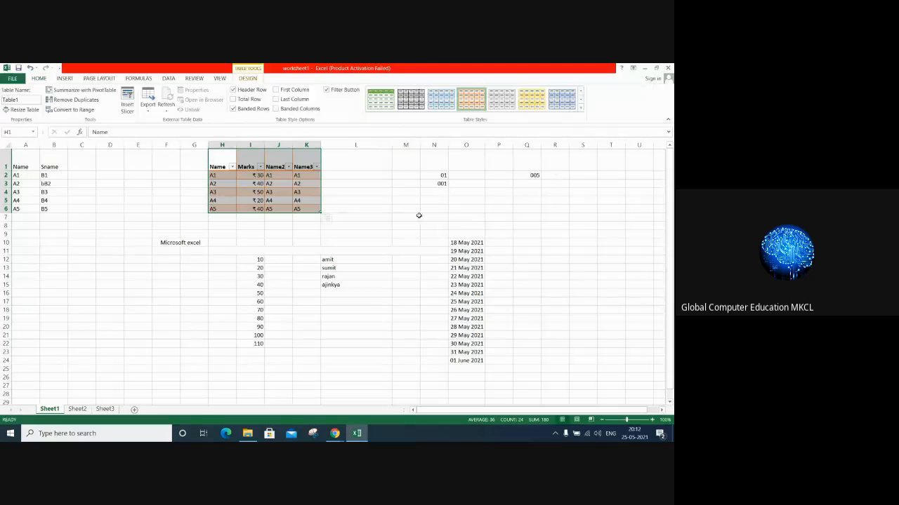
pyautogui.click(364, 199)
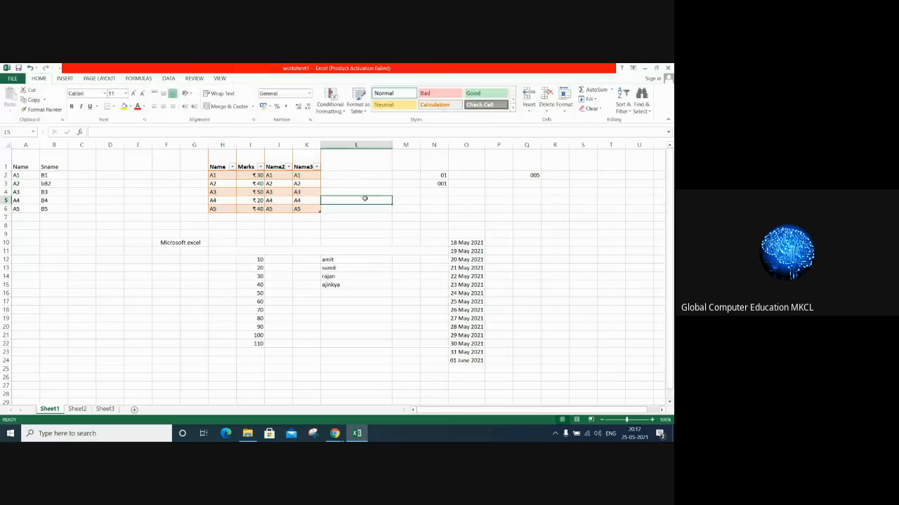
# Filter the table's first Name column to show only A2 and A3.
pyautogui.click(232, 167)
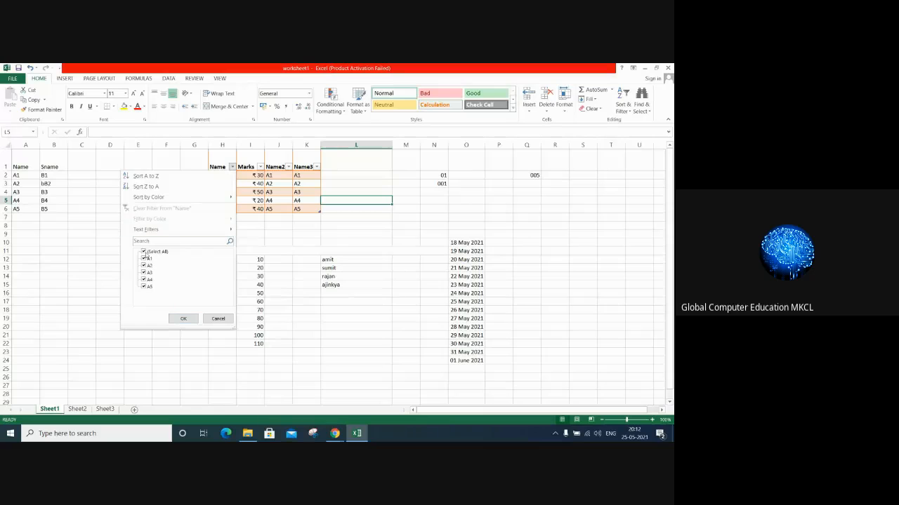
pyautogui.click(143, 251)
pyautogui.click(144, 265)
pyautogui.click(144, 273)
pyautogui.click(182, 319)
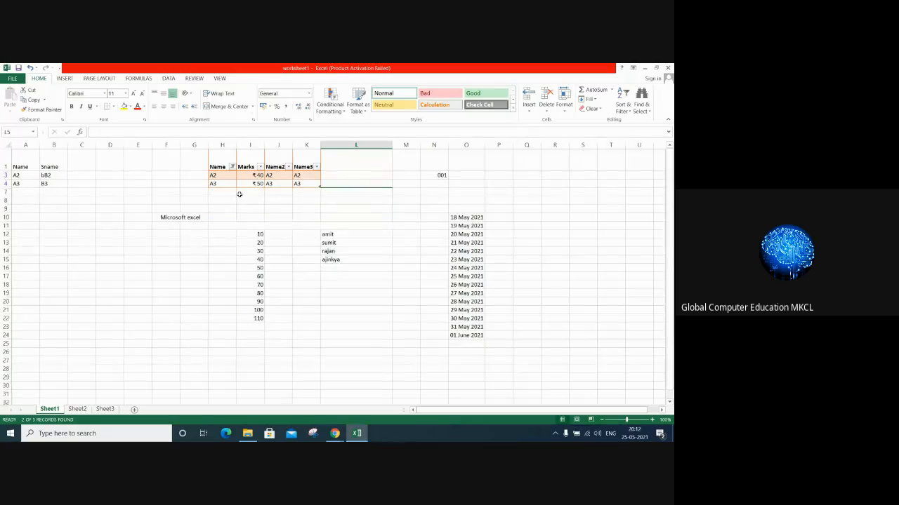
# Select all values in the first Name column's filter to show every table row.
pyautogui.click(232, 167)
pyautogui.click(143, 251)
pyautogui.click(178, 319)
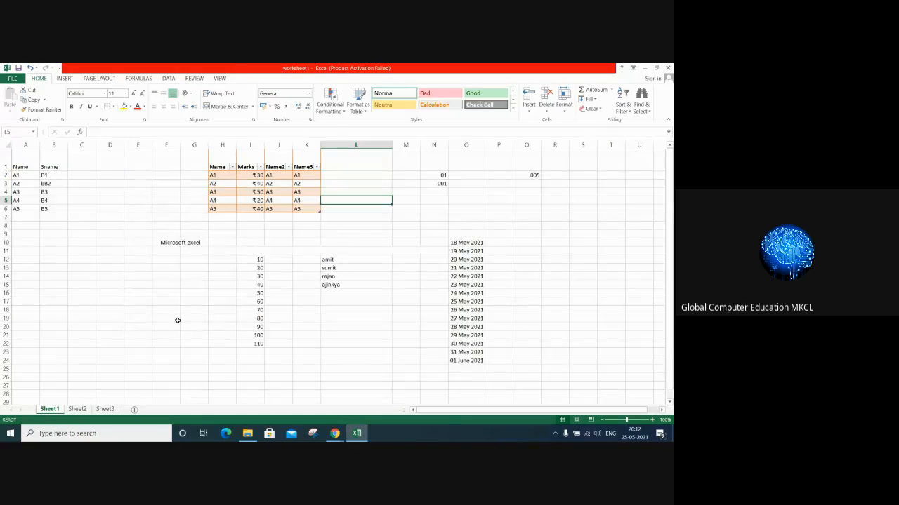
# Convert the table in H1:K6 to a normal range.
pyautogui.moveTo(223, 162); pyautogui.dragTo(316, 210)
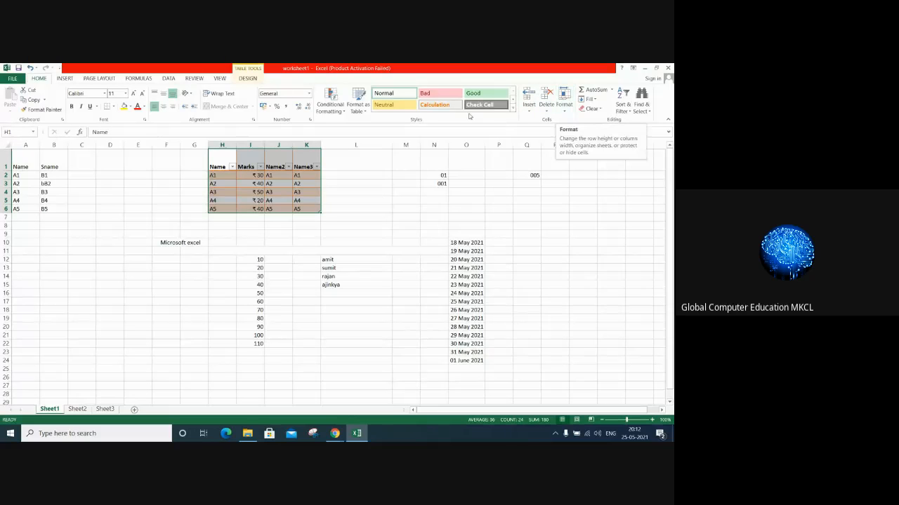
pyautogui.click(247, 79)
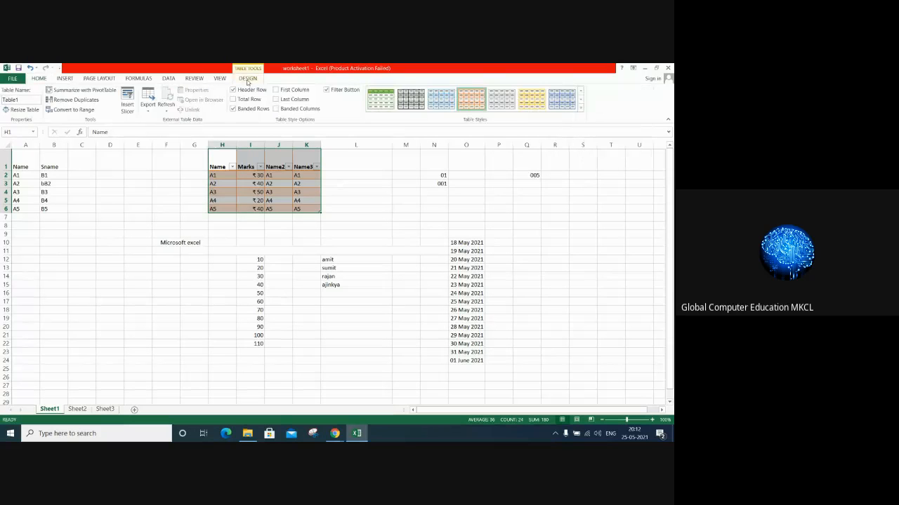
pyautogui.click(73, 110)
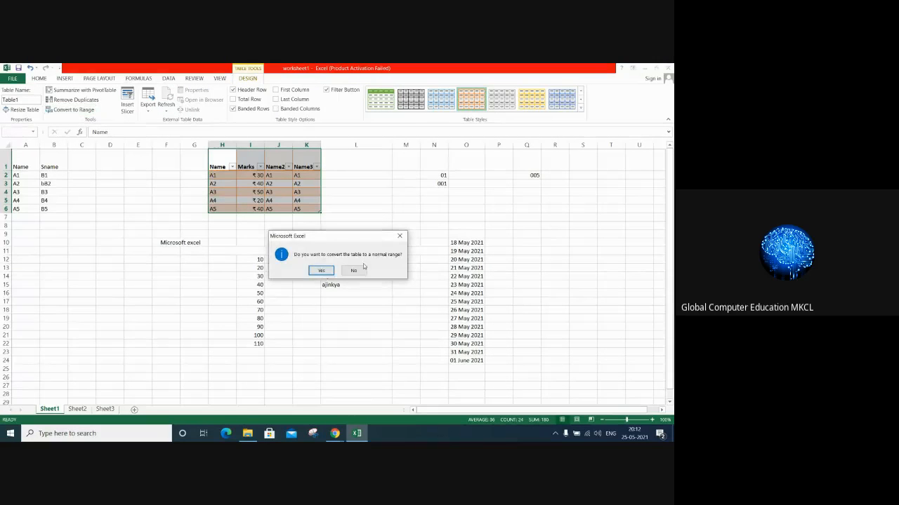
pyautogui.click(318, 270)
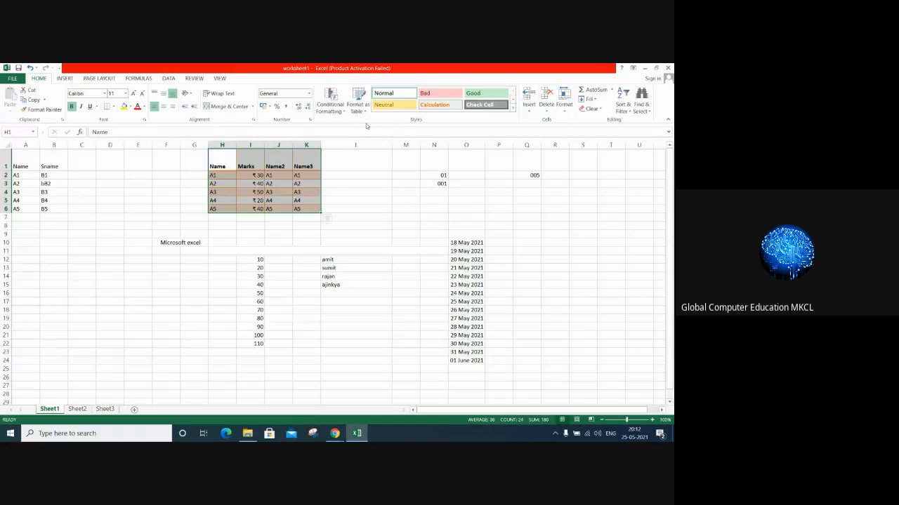
# Apply the Normal cell style to H1:K6 to clear the table formatting.
pyautogui.click(513, 110)
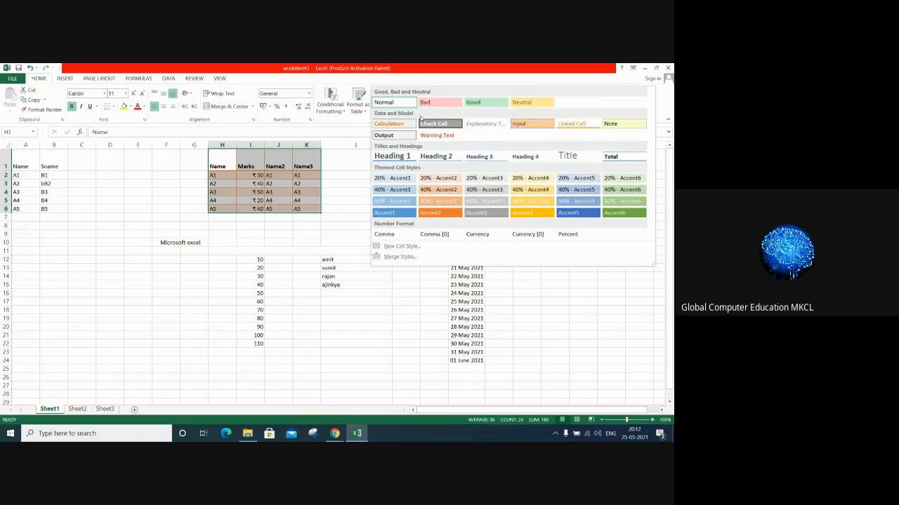
pyautogui.click(384, 102)
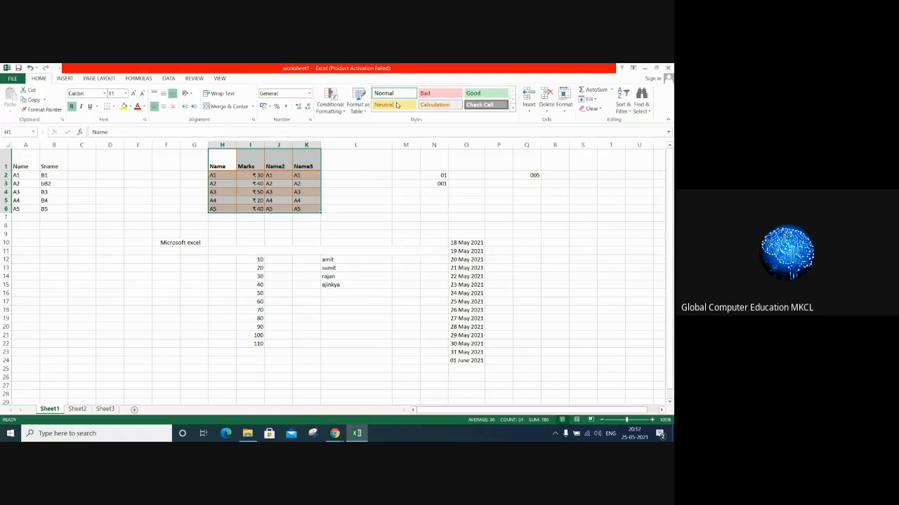
pyautogui.click(364, 219)
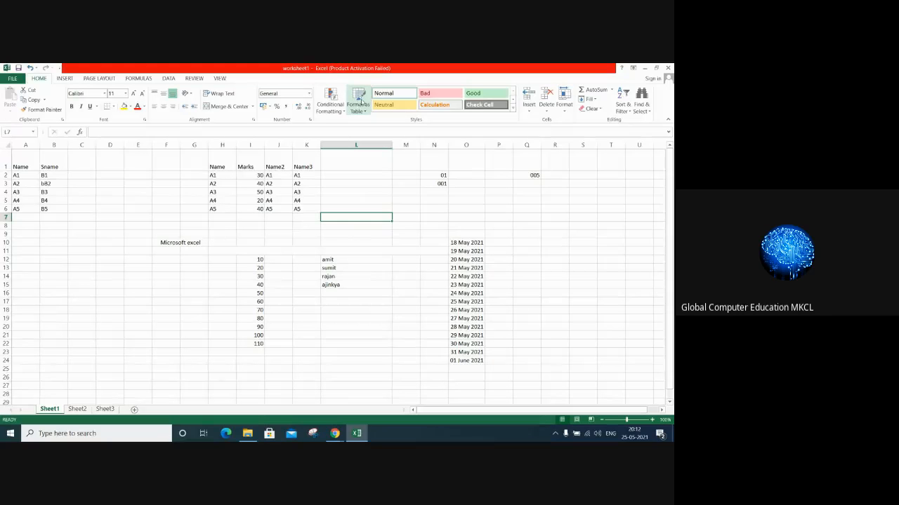
# Apply the 60% - Accent4 cell style to L12.
pyautogui.click(330, 262)
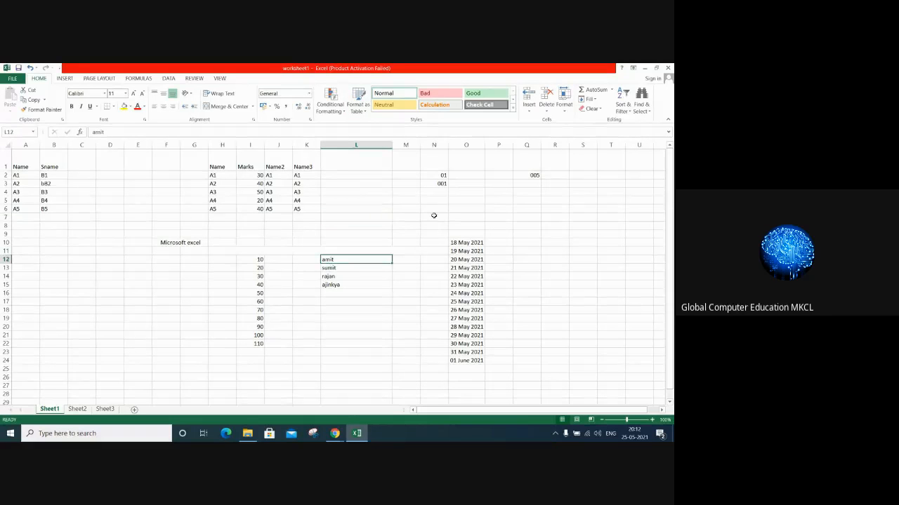
pyautogui.click(512, 109)
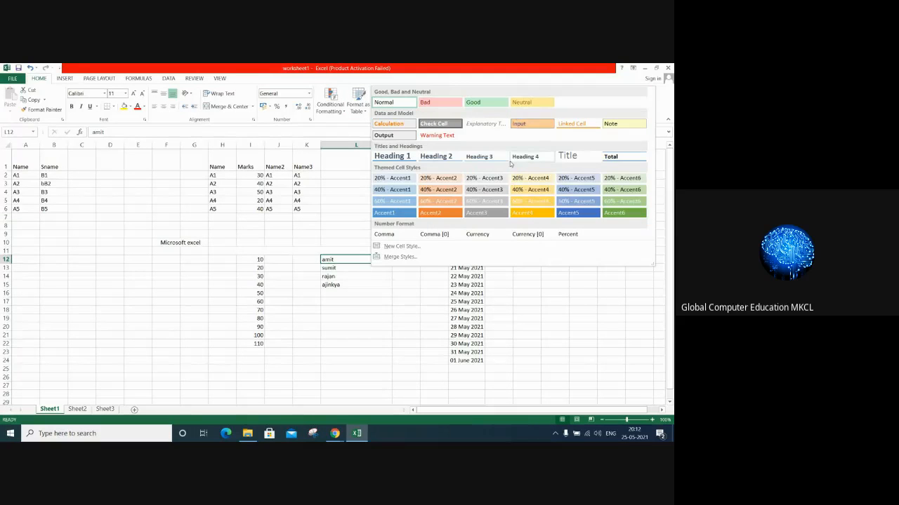
pyautogui.click(529, 205)
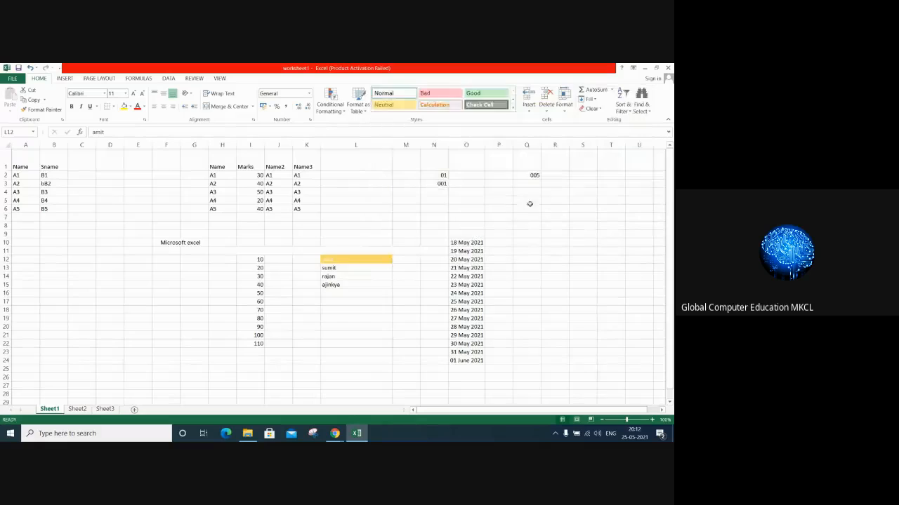
# Apply the Heading 1 cell style to L14.
pyautogui.click(344, 277)
pyautogui.click(512, 109)
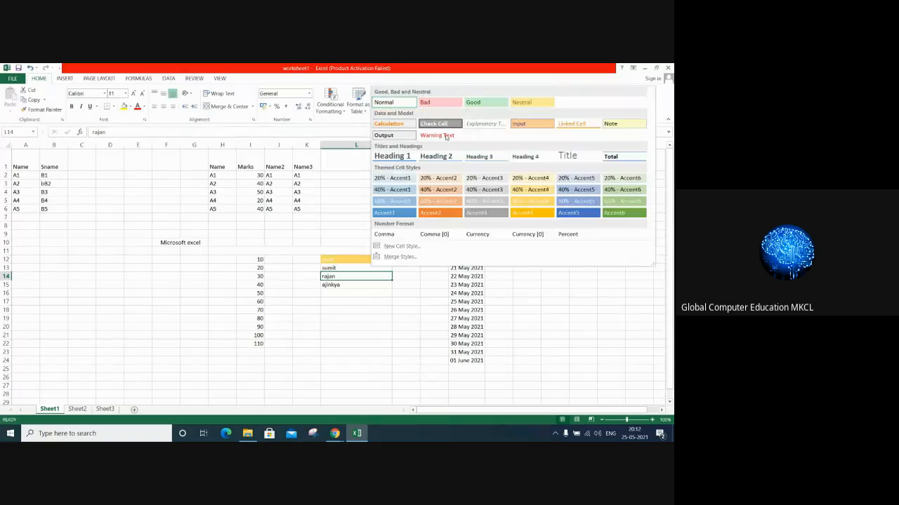
pyautogui.click(409, 158)
pyautogui.click(384, 327)
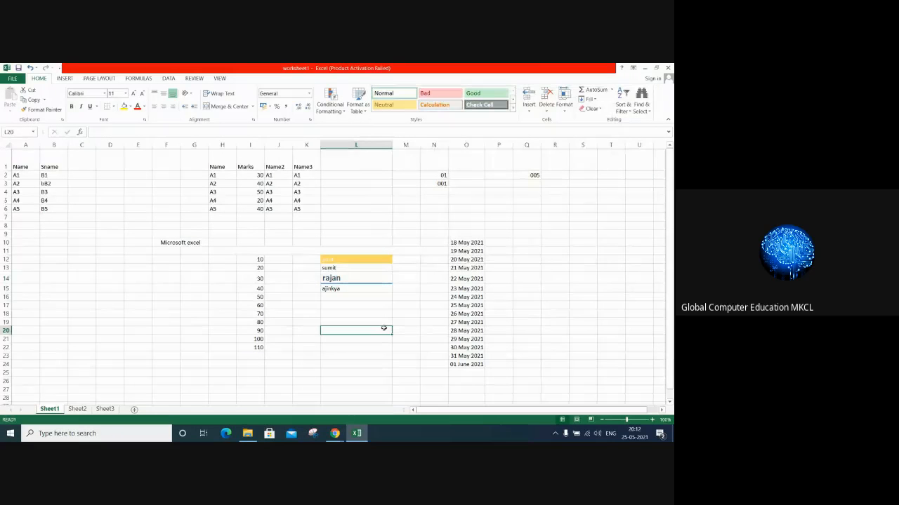
pyautogui.click(513, 110)
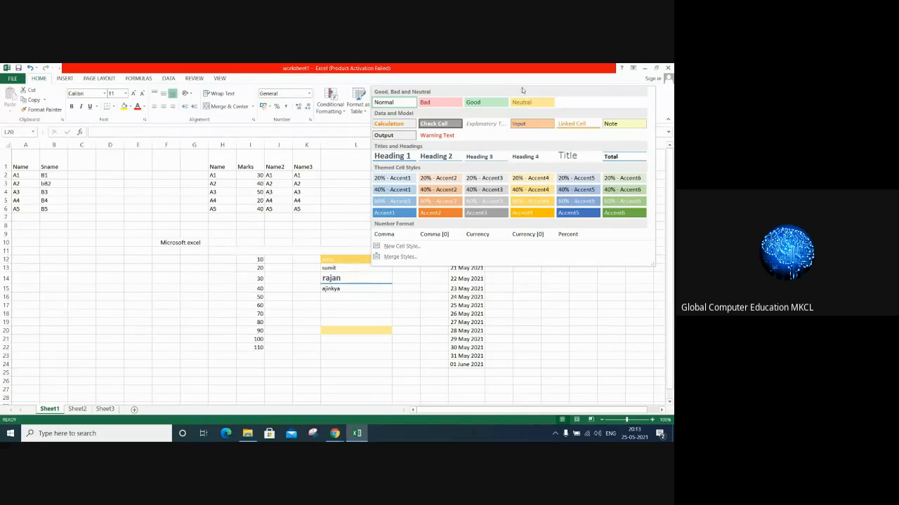
pyautogui.click(344, 189)
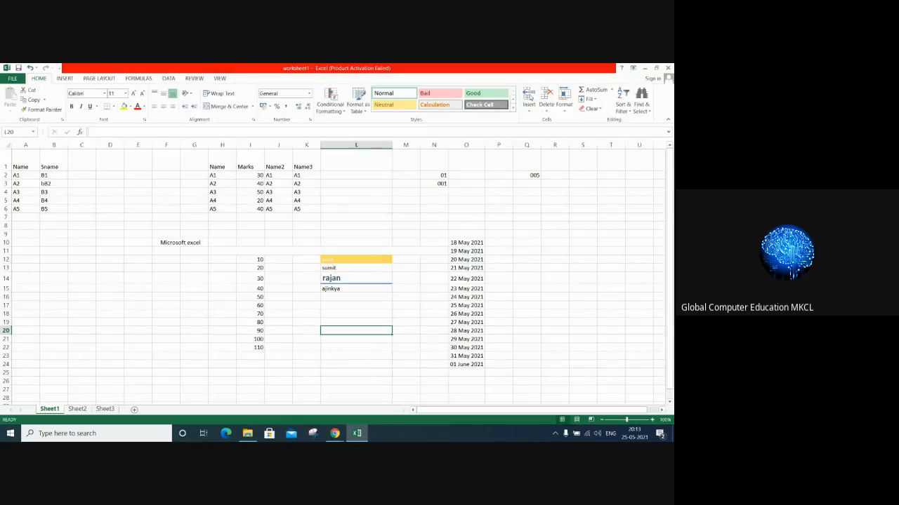
# Insert a blank cell at I4 with the Shift cells right option, and undo the insertion.
pyautogui.click(254, 192)
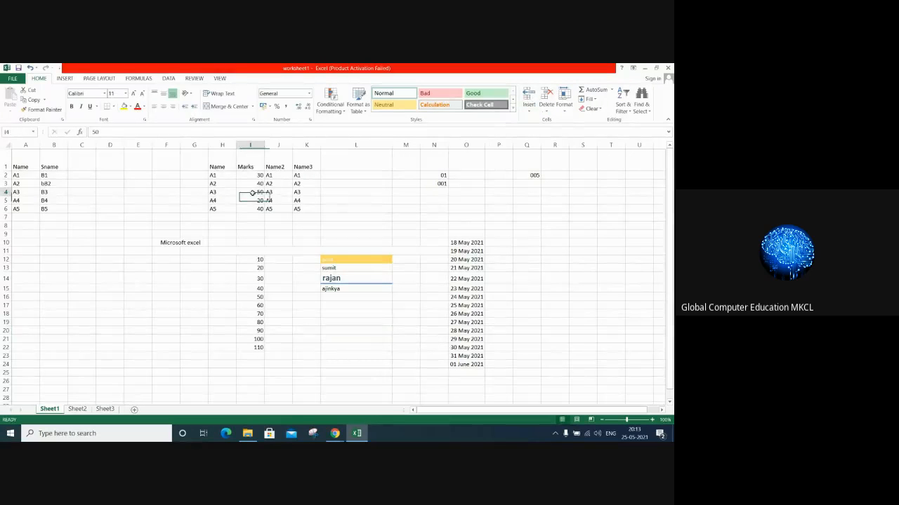
pyautogui.click(529, 107)
pyautogui.click(538, 121)
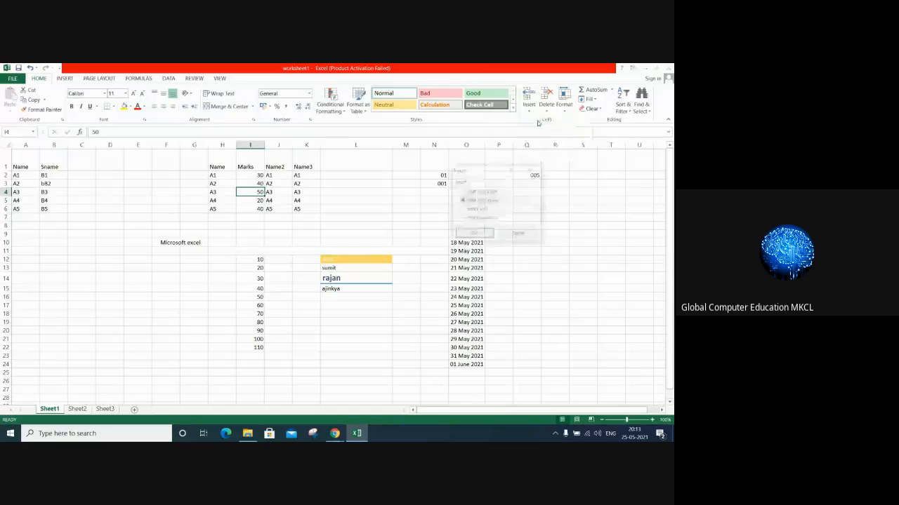
pyautogui.click(493, 192)
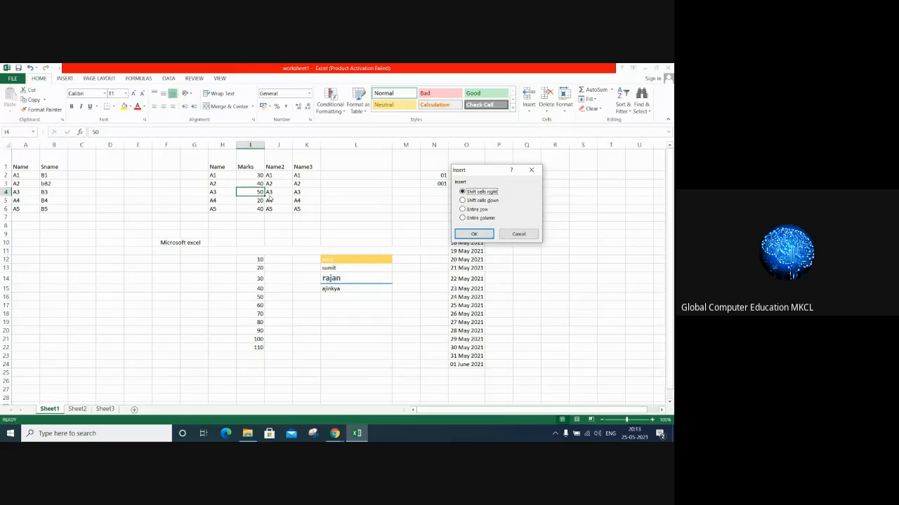
pyautogui.click(474, 234)
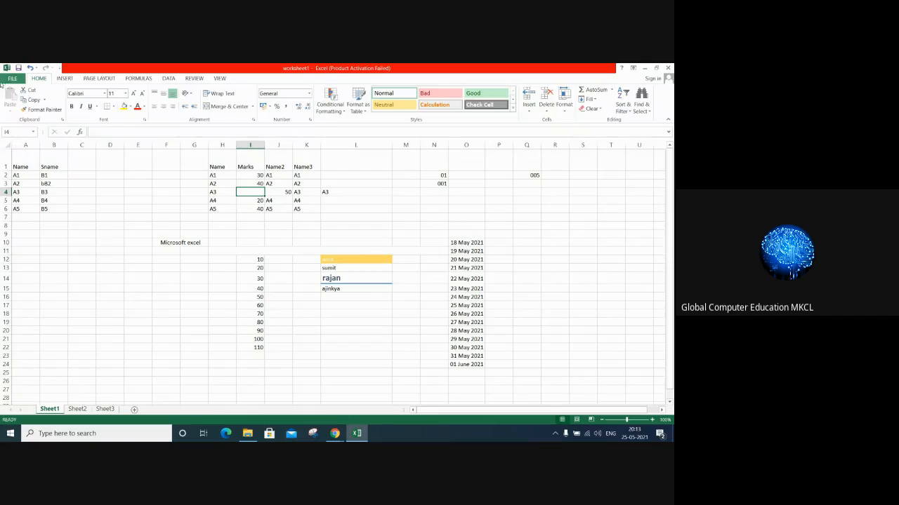
pyautogui.hotkey('ctrl', 'z')
# Insert a blank cell at I4 with the Shift cells down option, and undo the insertion.
pyautogui.click(528, 108)
pyautogui.click(551, 120)
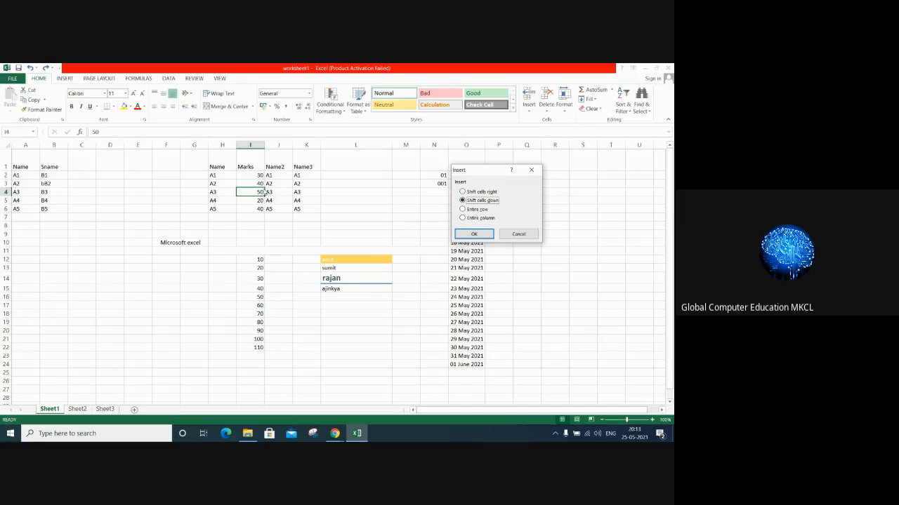
pyautogui.press('Return')
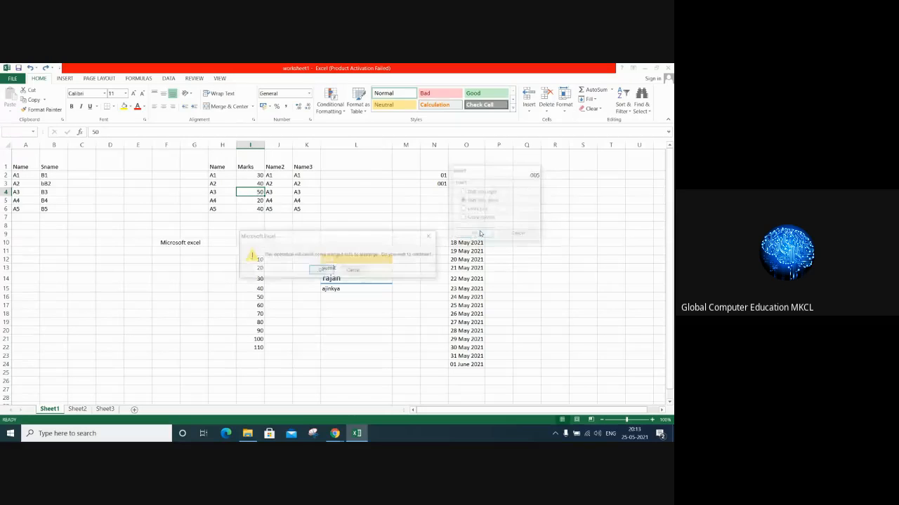
pyautogui.click(328, 269)
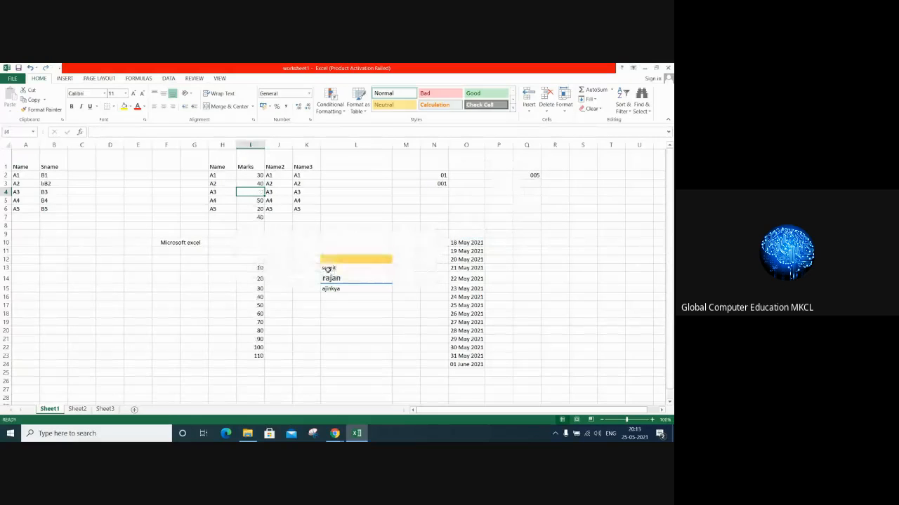
pyautogui.click(30, 68)
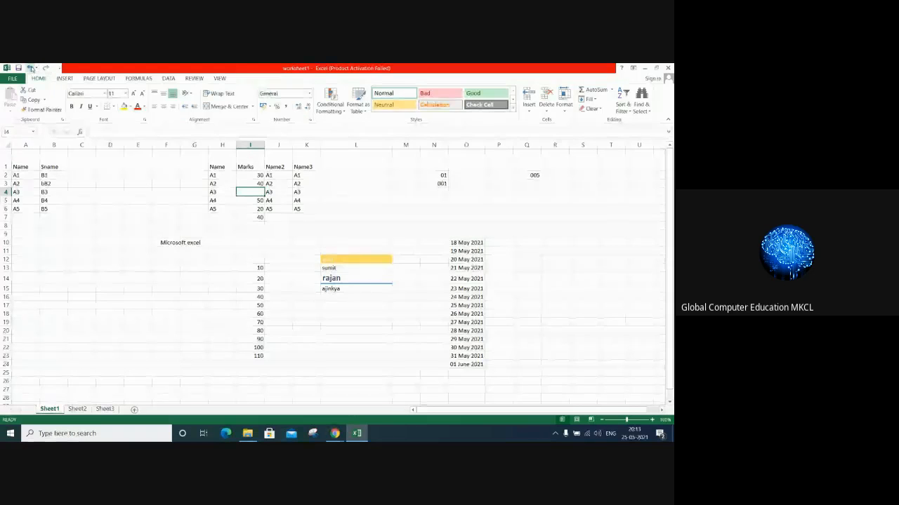
# Insert an entire row at I4 through the Insert Cells options, and undo the insertion.
pyautogui.click(529, 106)
pyautogui.click(532, 122)
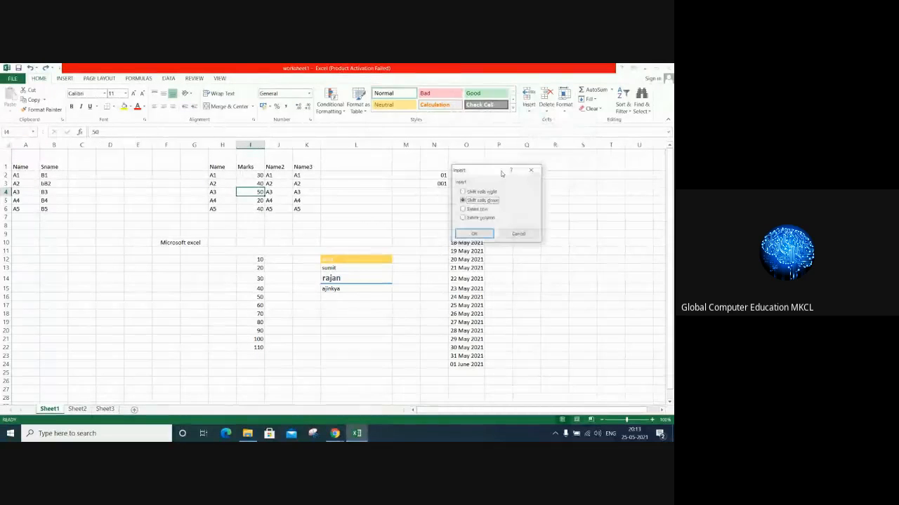
pyautogui.click(463, 210)
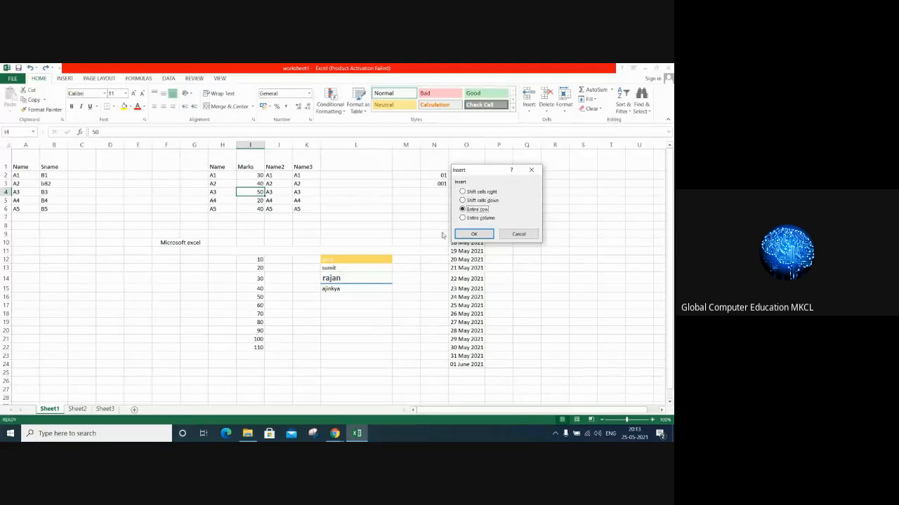
pyautogui.click(458, 233)
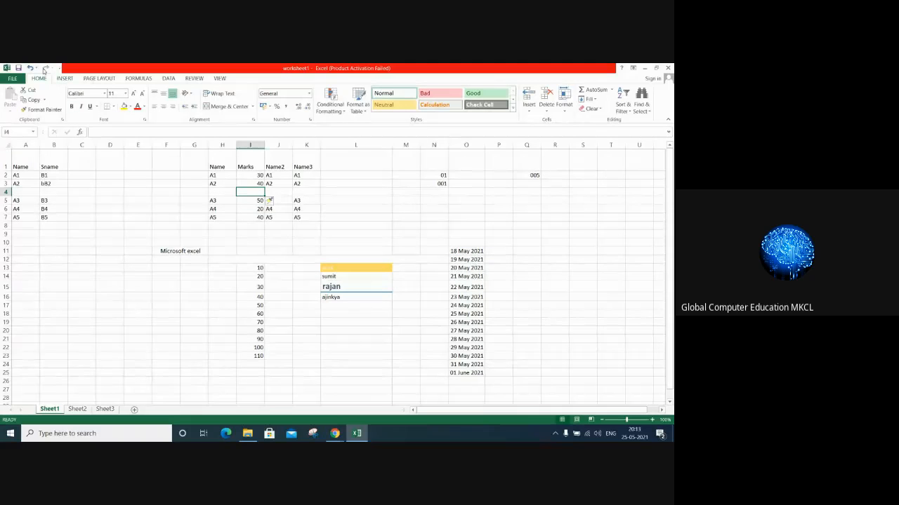
pyautogui.click(29, 68)
# Insert an entire column at I4 through the Insert Cells options, and undo the insertion.
pyautogui.click(529, 105)
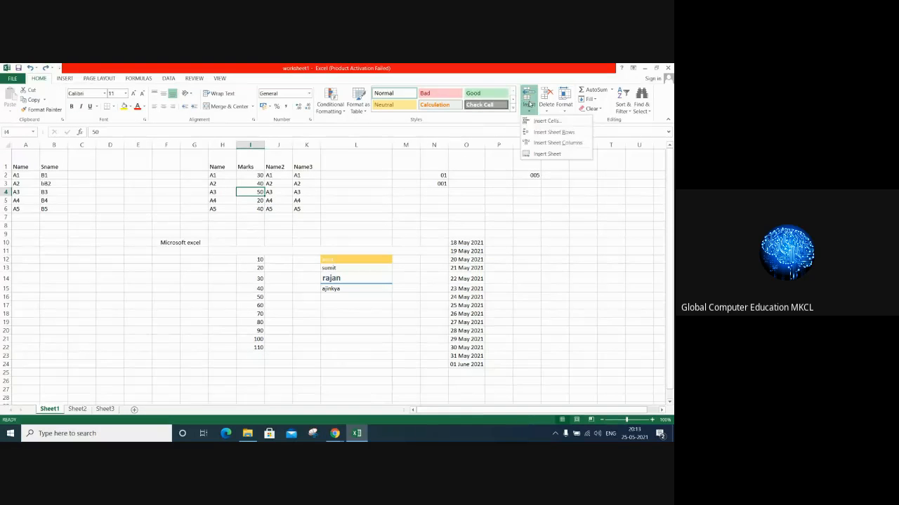
pyautogui.click(544, 121)
pyautogui.click(480, 217)
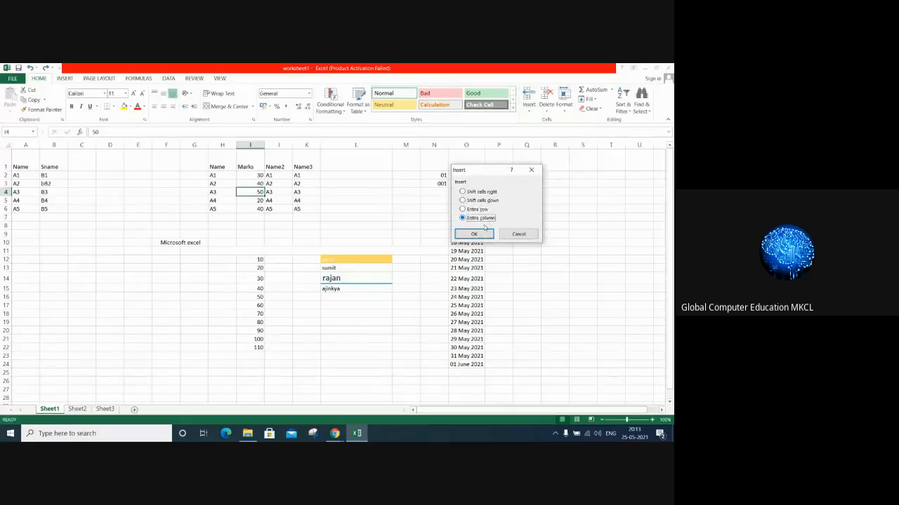
pyautogui.click(471, 233)
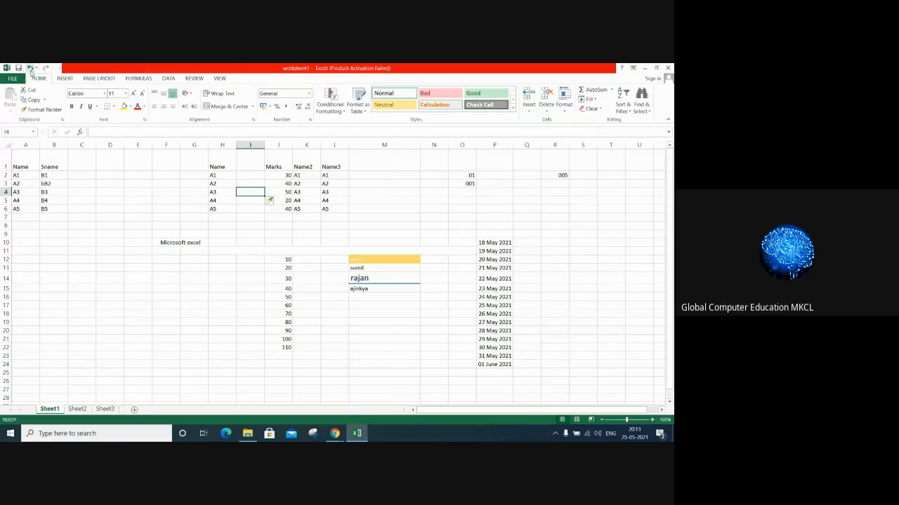
pyautogui.click(30, 69)
# Insert a sheet row at row 4 with Insert Sheet Rows, and undo the insertion.
pyautogui.click(529, 111)
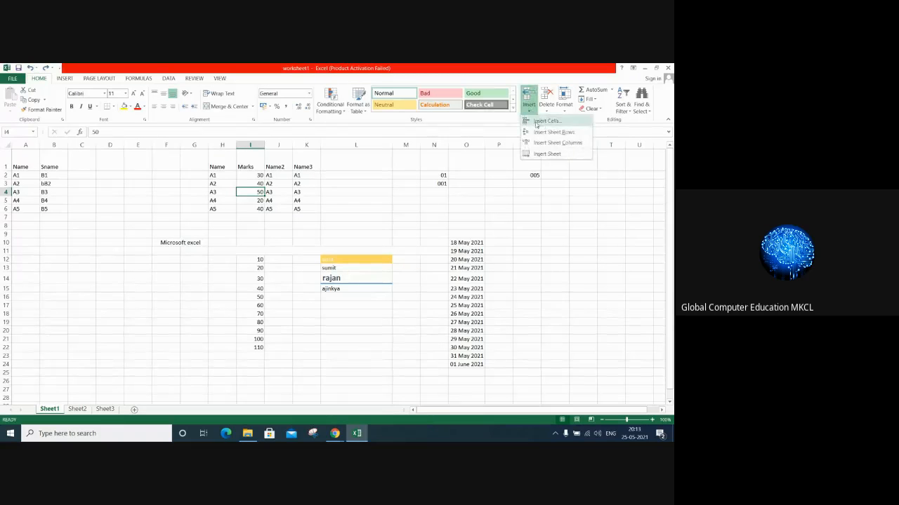
pyautogui.click(540, 134)
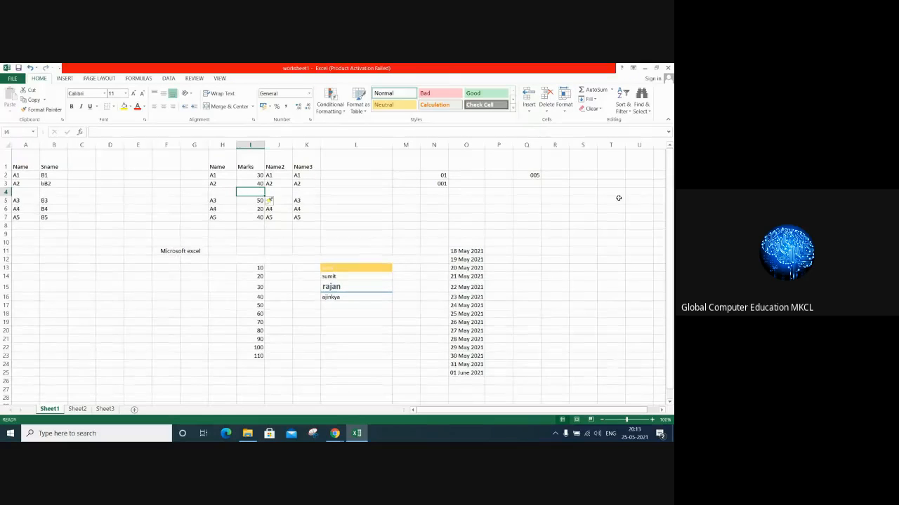
pyautogui.click(29, 68)
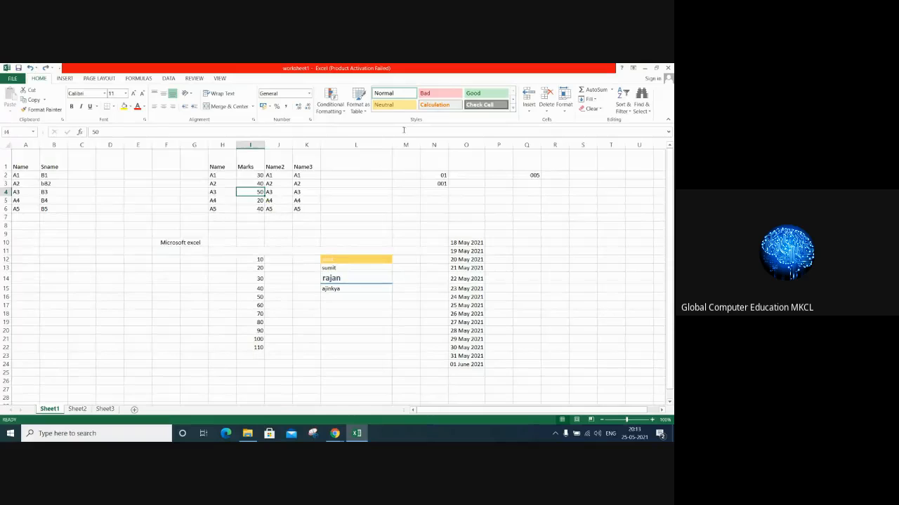
# Insert a sheet column at column I with Insert Sheet Columns, and undo the insertion.
pyautogui.click(529, 110)
pyautogui.click(539, 142)
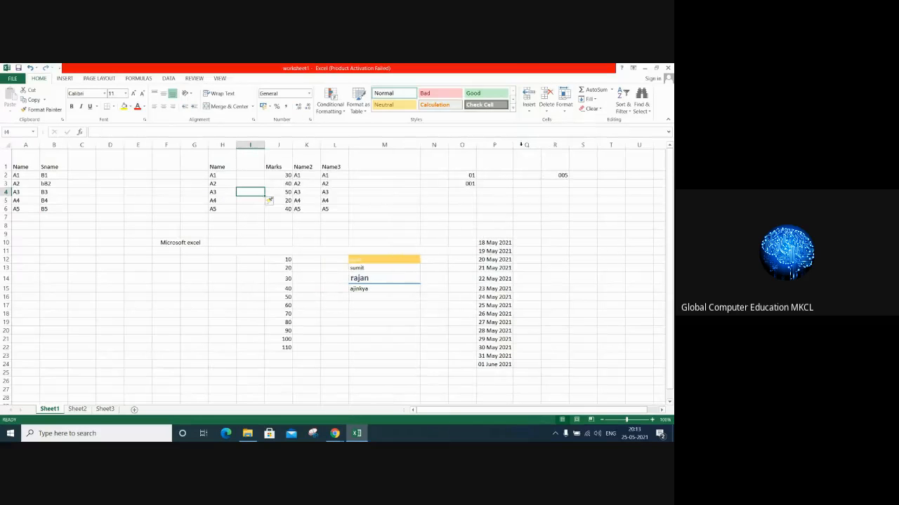
pyautogui.click(29, 68)
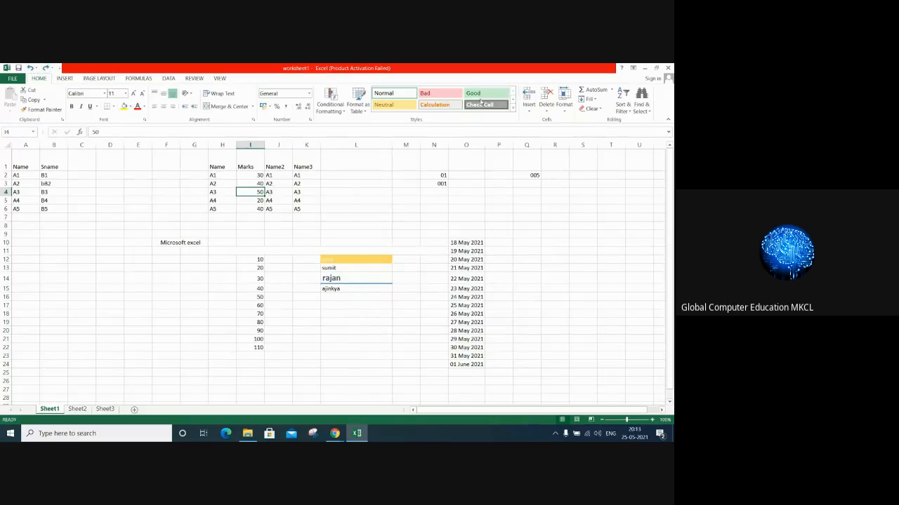
# Add two new blank worksheets to the workbook and return to Sheet1.
pyautogui.click(528, 110)
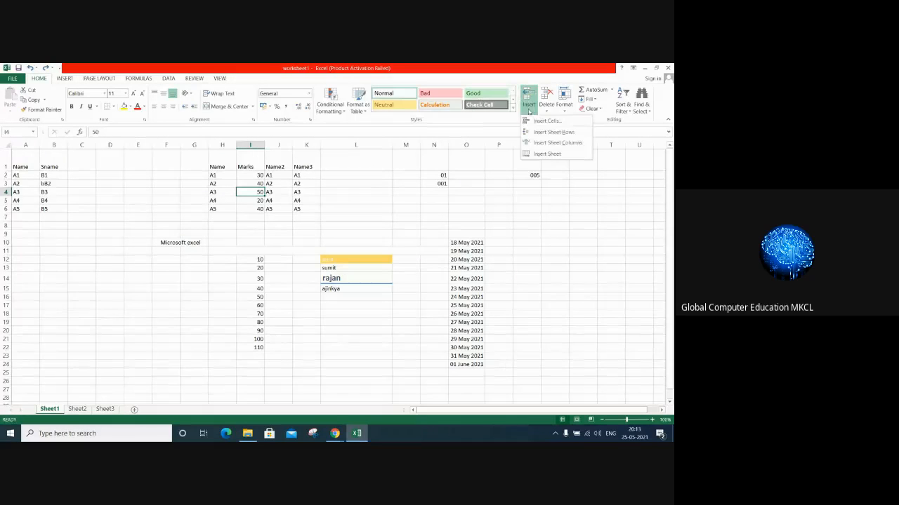
pyautogui.click(545, 154)
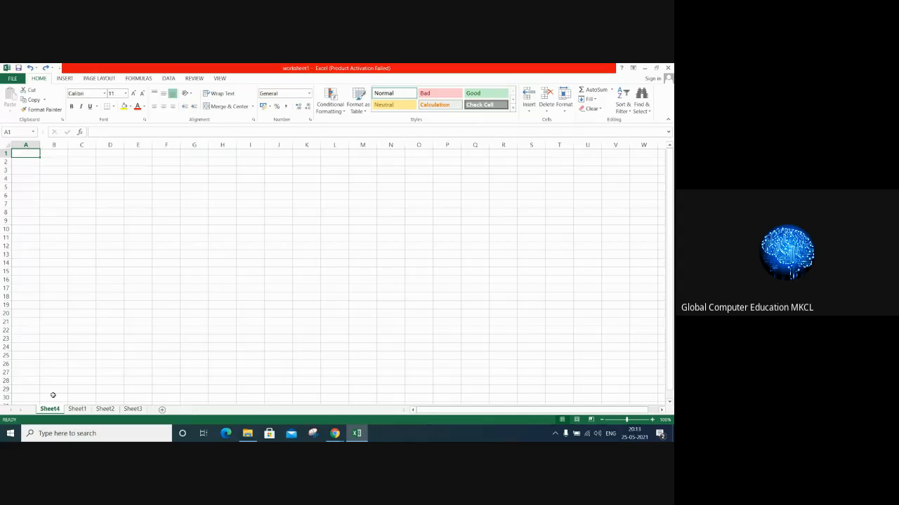
pyautogui.click(162, 410)
pyautogui.click(56, 410)
pyautogui.click(105, 410)
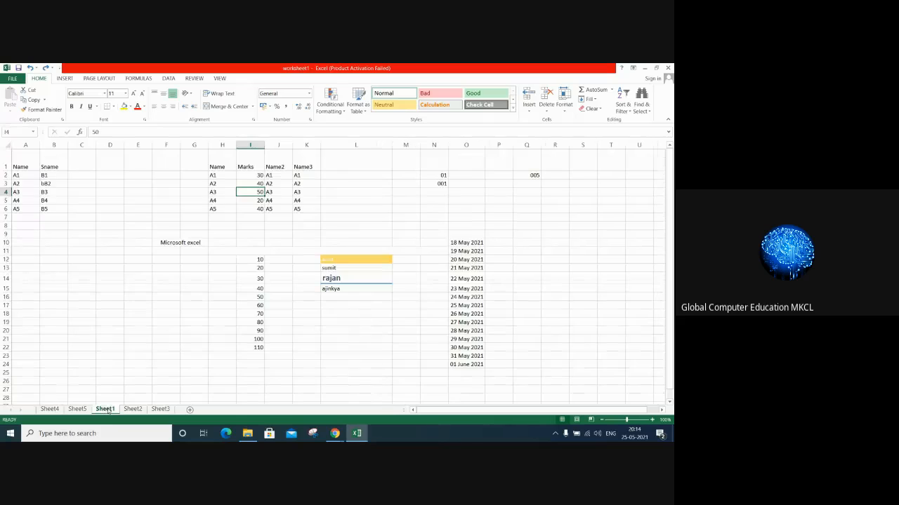
# Delete cell I4 with the Shift cells left option, and undo the deletion.
pyautogui.click(536, 107)
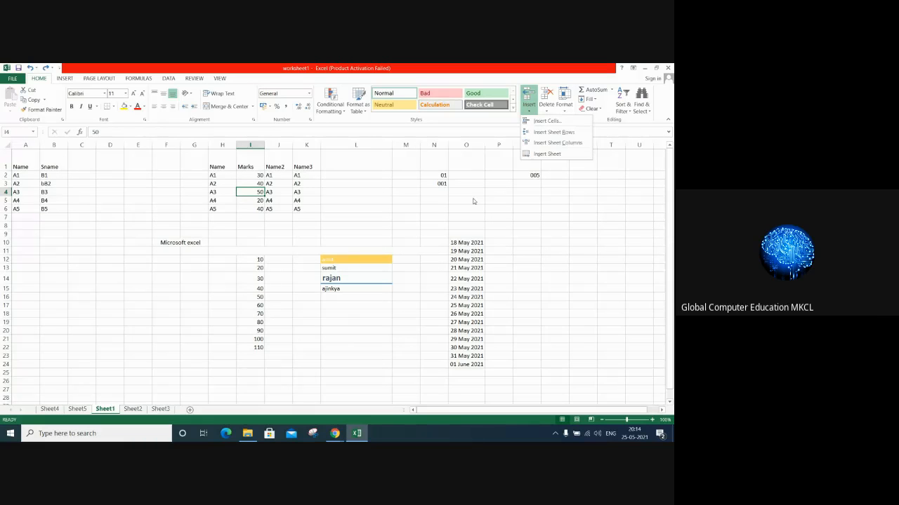
pyautogui.click(547, 107)
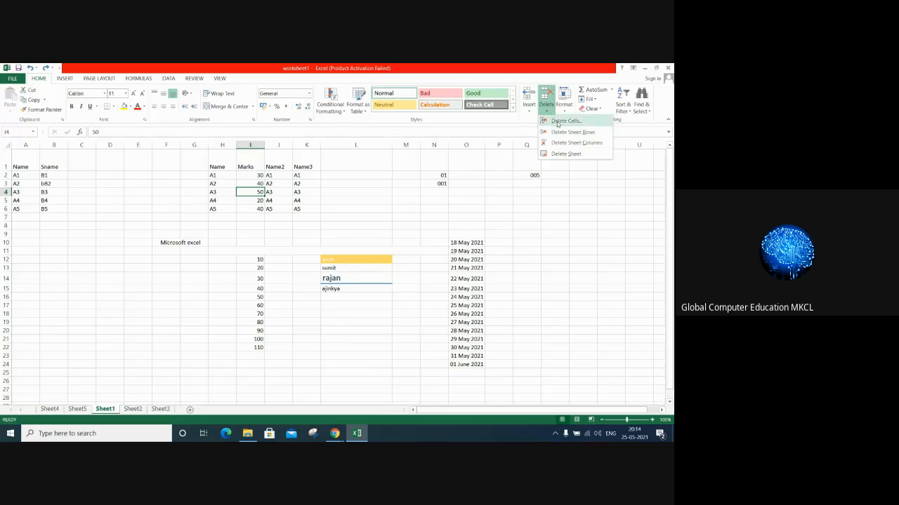
pyautogui.click(555, 121)
pyautogui.click(480, 191)
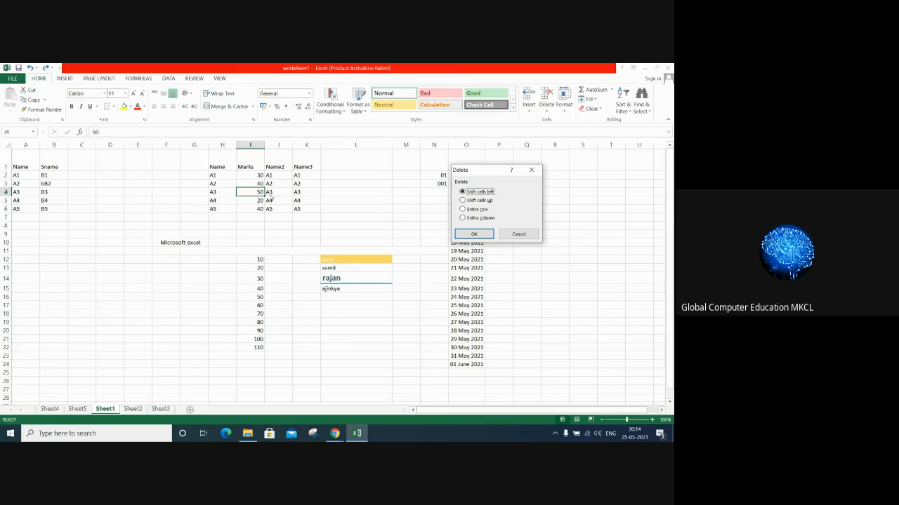
pyautogui.click(474, 235)
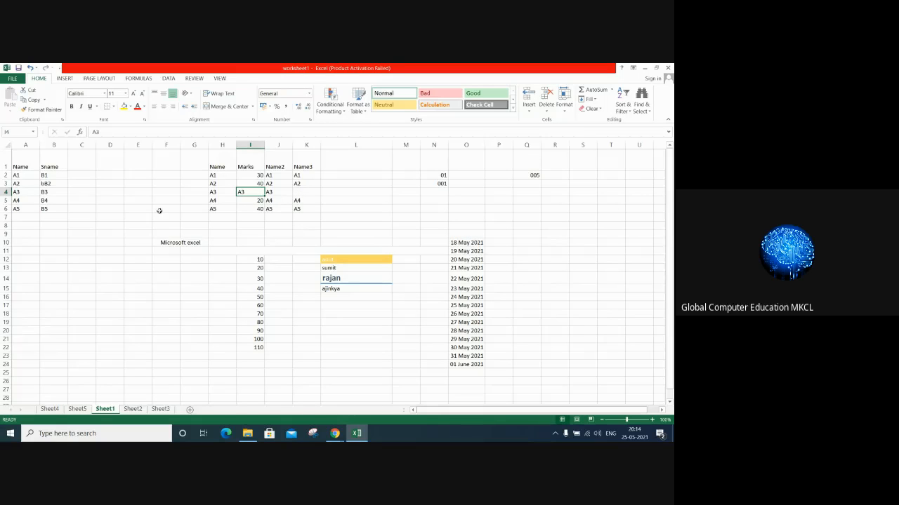
pyautogui.click(29, 68)
# Delete cell I4 with the Shift cells up option, and undo the deletion.
pyautogui.click(546, 107)
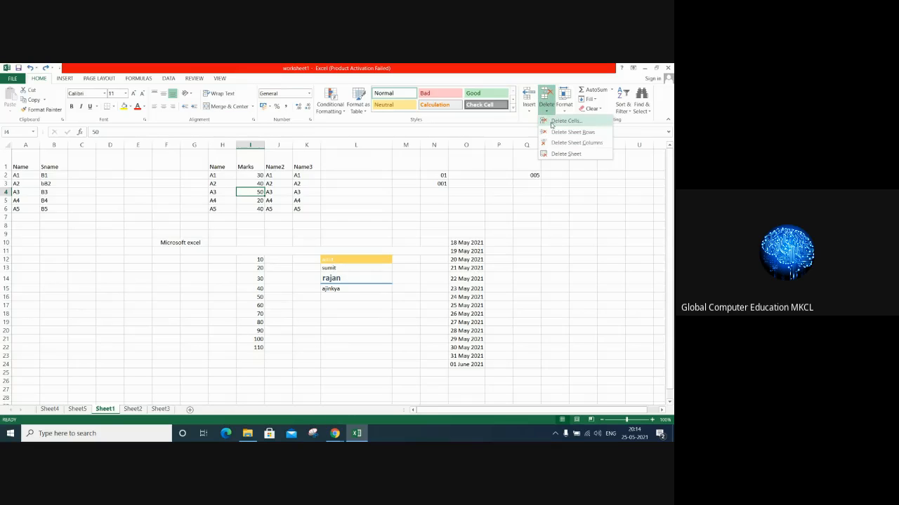
pyautogui.click(552, 121)
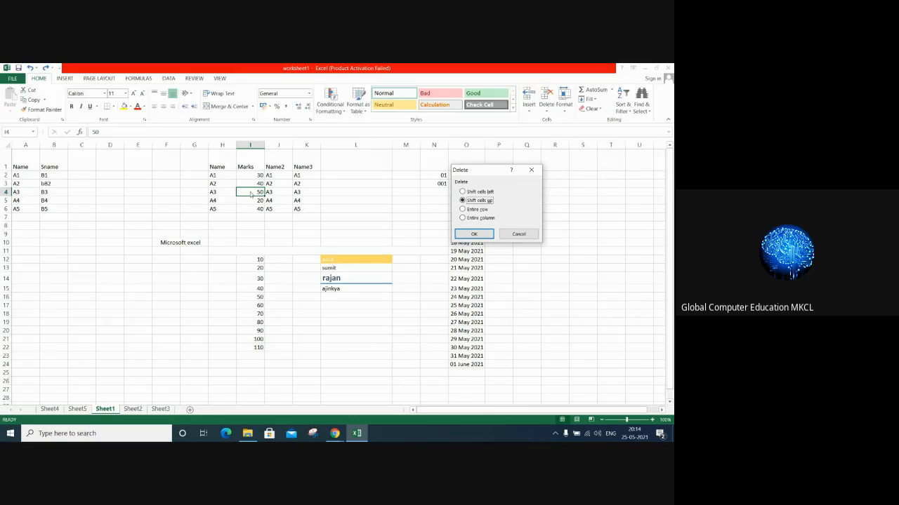
pyautogui.click(466, 234)
pyautogui.click(328, 273)
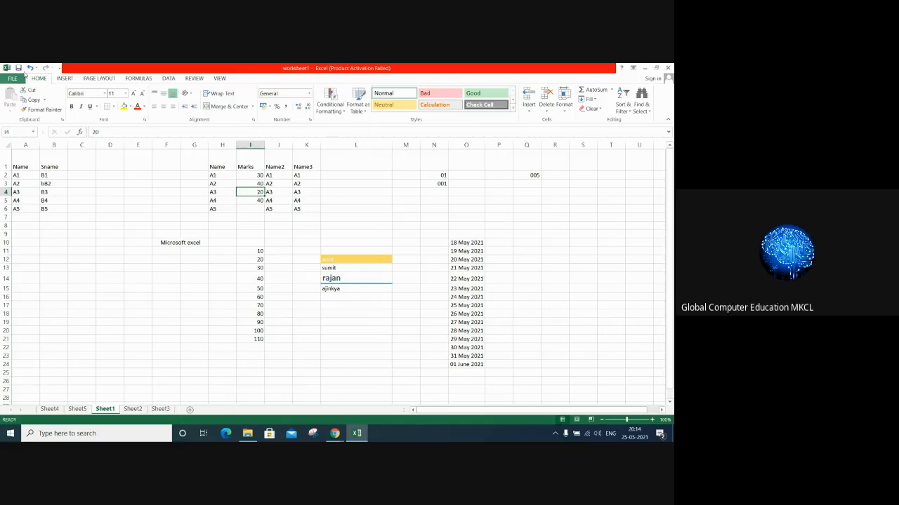
pyautogui.click(29, 67)
# Delete the entire row of I4 through the Delete Cells options, and undo the deletion.
pyautogui.click(546, 107)
pyautogui.click(560, 122)
pyautogui.click(478, 209)
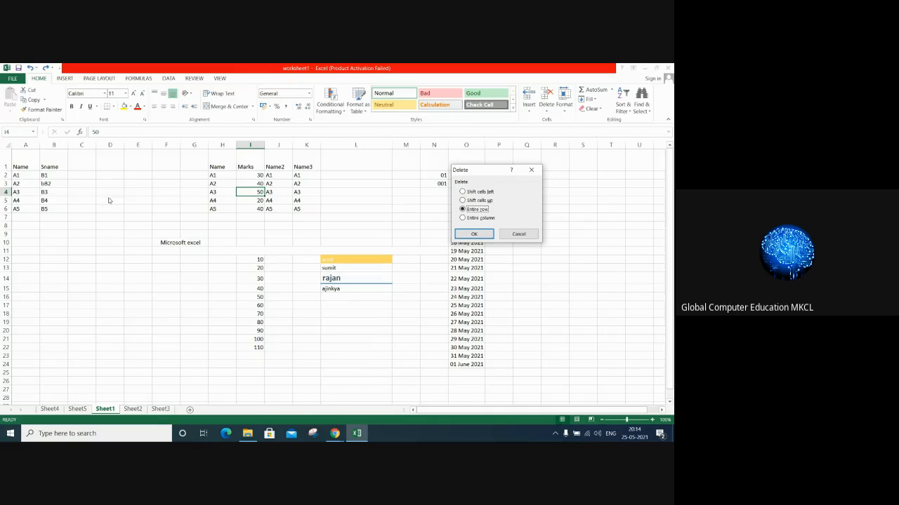
pyautogui.click(477, 233)
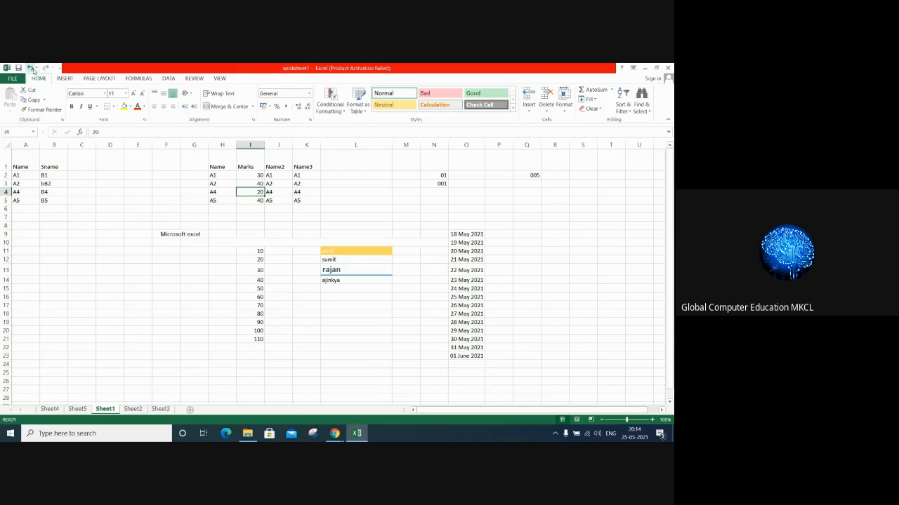
pyautogui.click(32, 70)
# Delete the entire column of I4 through the Delete Cells options, and undo the deletion.
pyautogui.click(548, 111)
pyautogui.click(552, 122)
pyautogui.click(477, 219)
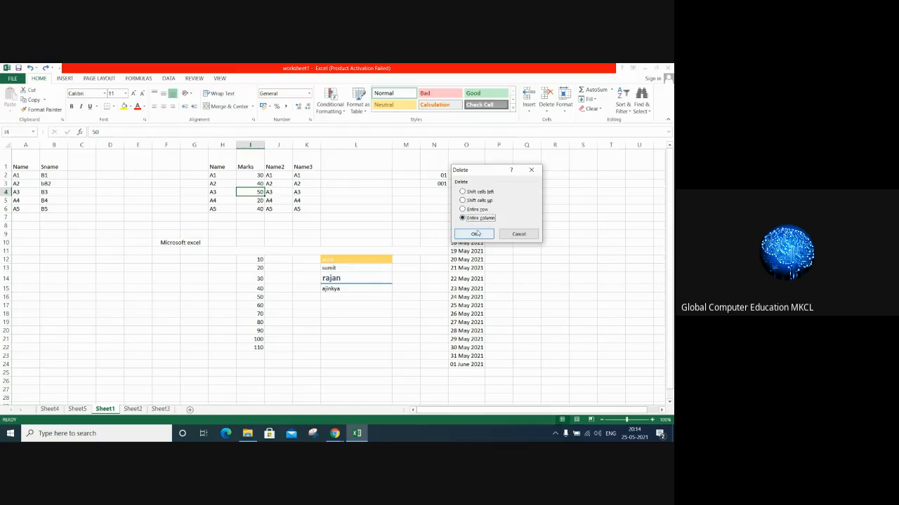
pyautogui.click(474, 235)
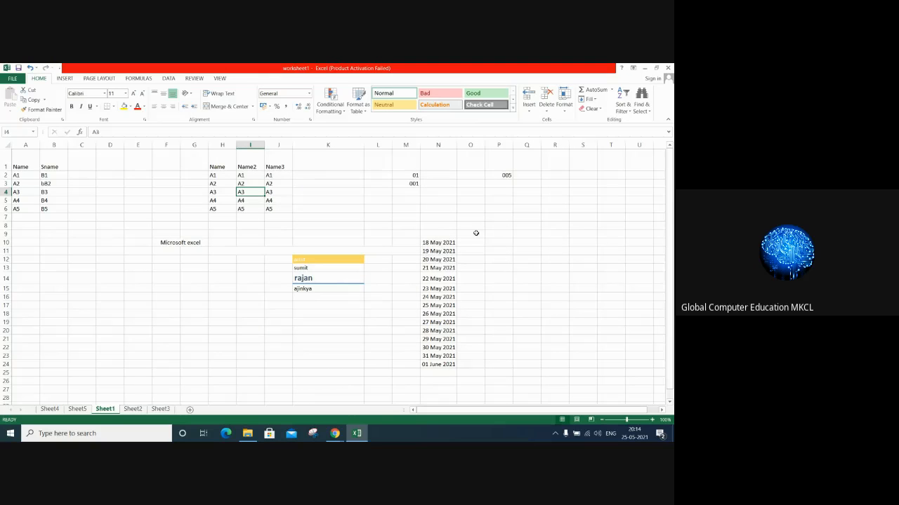
pyautogui.click(30, 68)
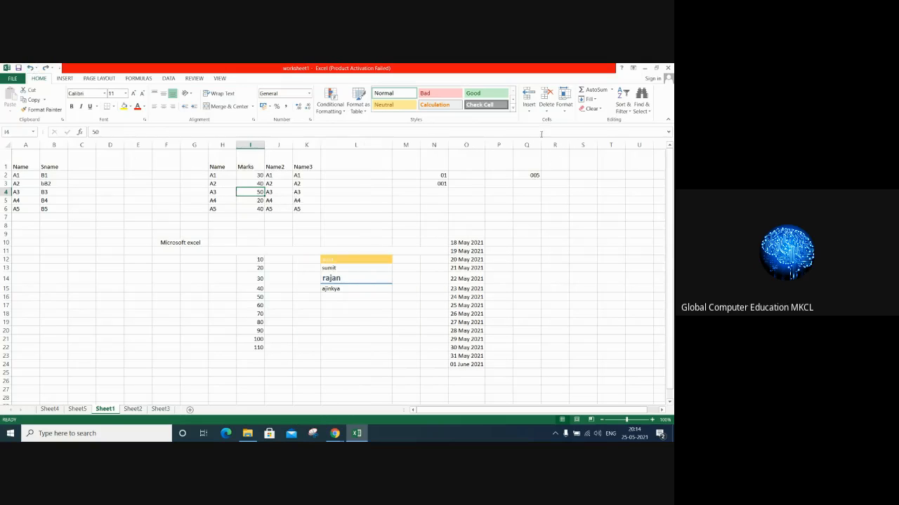
# Start deleting Sheet1 with Delete Sheet, and cancel the deletion.
pyautogui.click(546, 113)
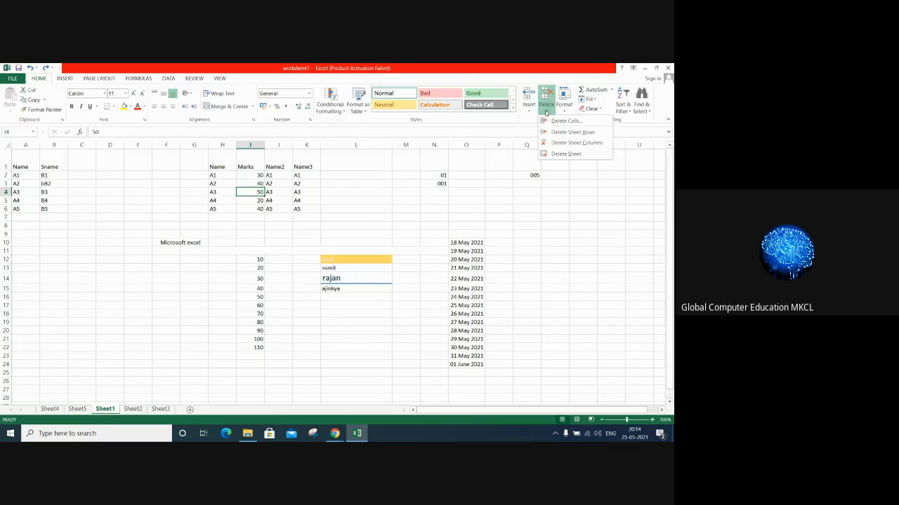
pyautogui.click(580, 154)
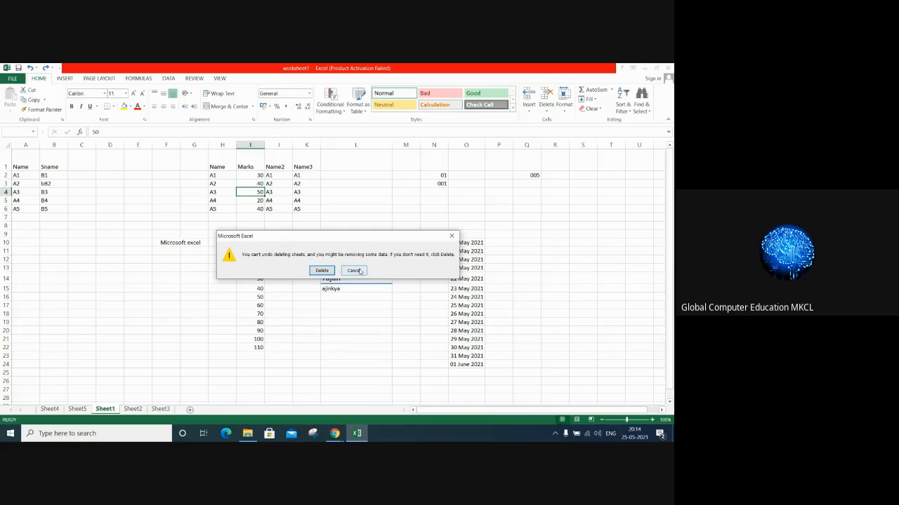
pyautogui.click(356, 271)
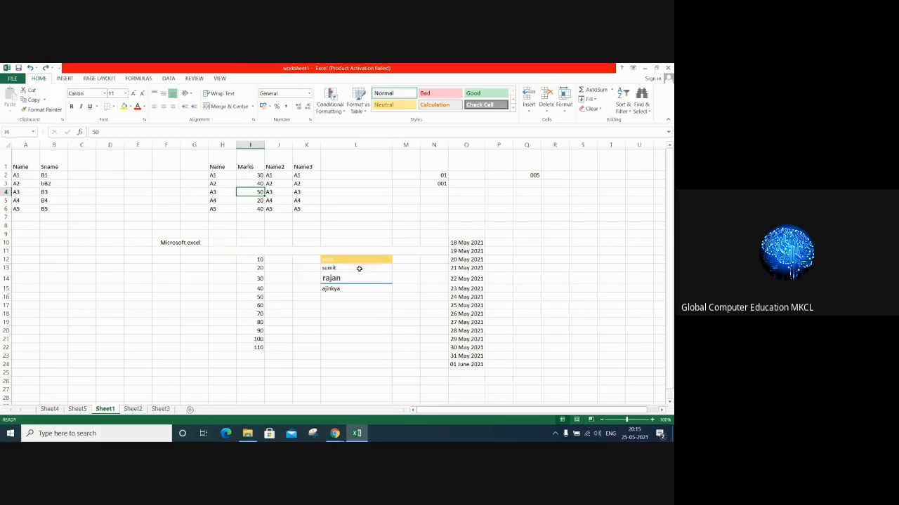
# On Sheet4, enter sample text zxczac in F10, dfsadavcv in K9, cv in K18, vsc in O17 and svsvf in N11.
pyautogui.click(50, 409)
pyautogui.write('zxczac')
pyautogui.click(306, 221)
pyautogui.write('dfsadavcv')
pyautogui.moveTo(306, 297); pyautogui.dragTo(309, 311)
pyautogui.write('cv')
pyautogui.moveTo(415, 288); pyautogui.dragTo(400, 280)
pyautogui.write('vsc')
pyautogui.click(396, 238)
pyautogui.write('svsvf')
pyautogui.click(394, 205)
# Delete Sheet4 together with its data and return to cell L6 on Sheet1.
pyautogui.click(546, 106)
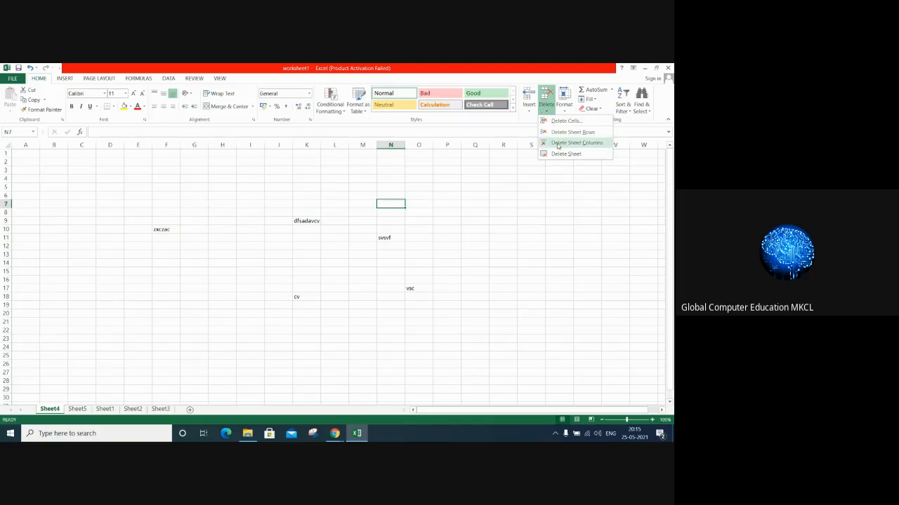
pyautogui.click(558, 153)
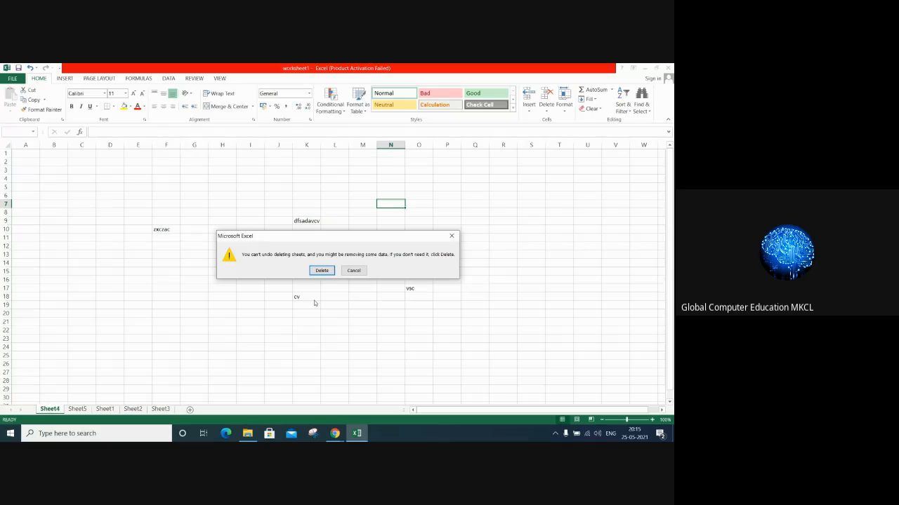
pyautogui.click(321, 270)
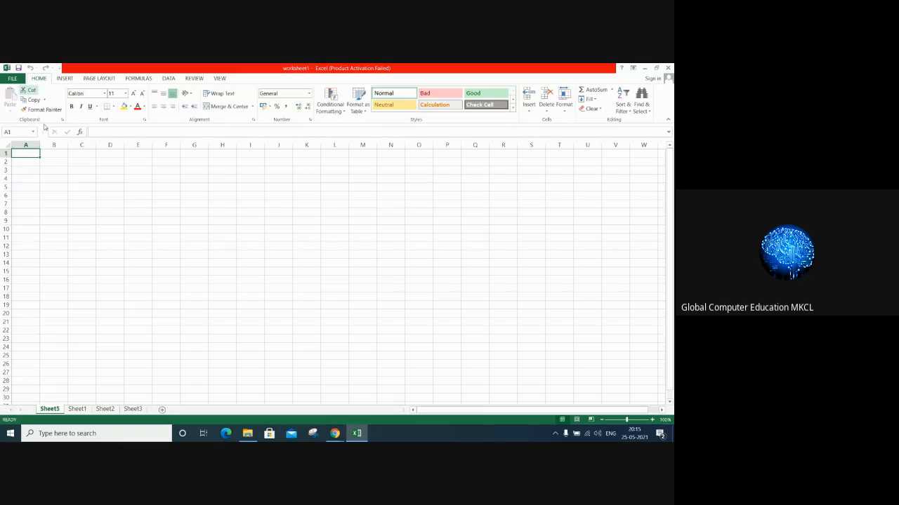
pyautogui.click(78, 409)
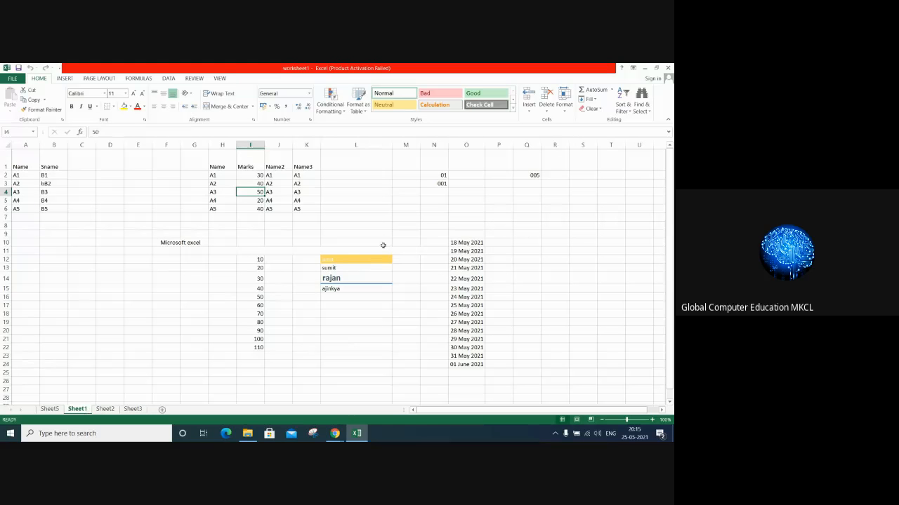
pyautogui.click(377, 208)
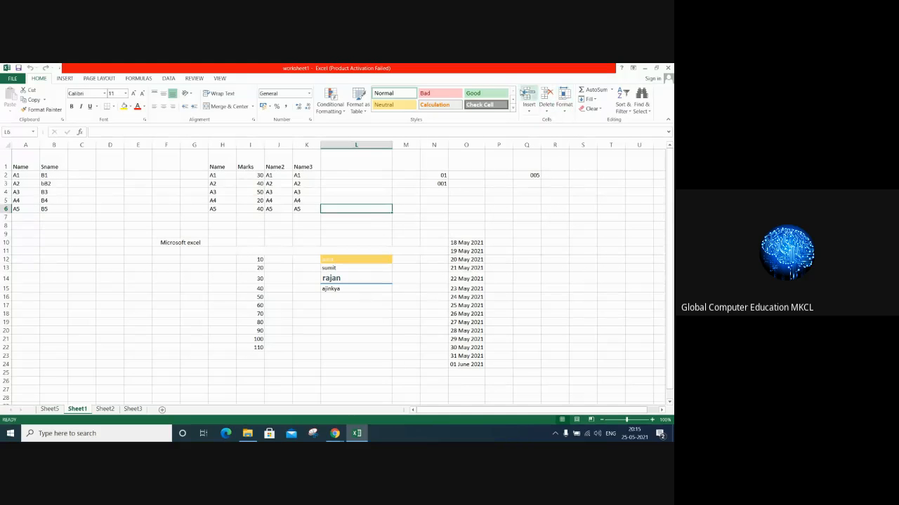
# Switch to the Google Meet call in Chrome and choose to stop the meeting recording.
pyautogui.moveTo(336, 435)
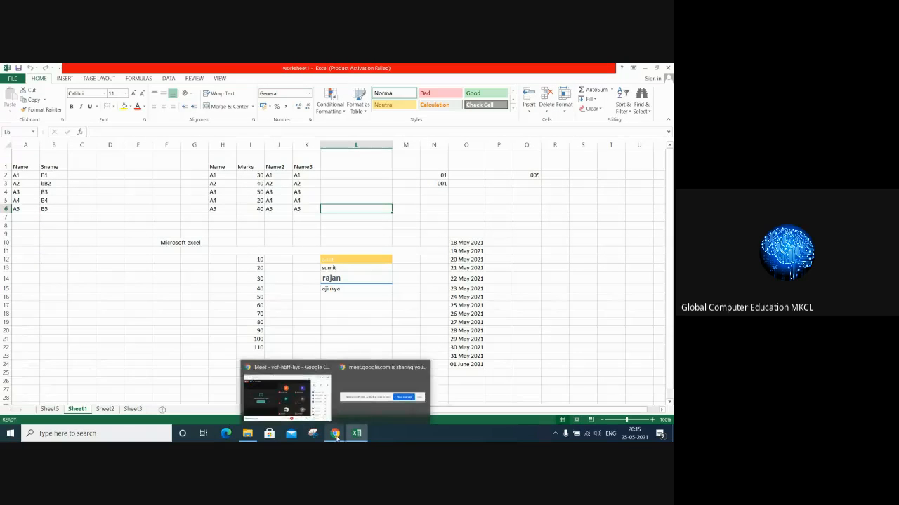
pyautogui.click(288, 393)
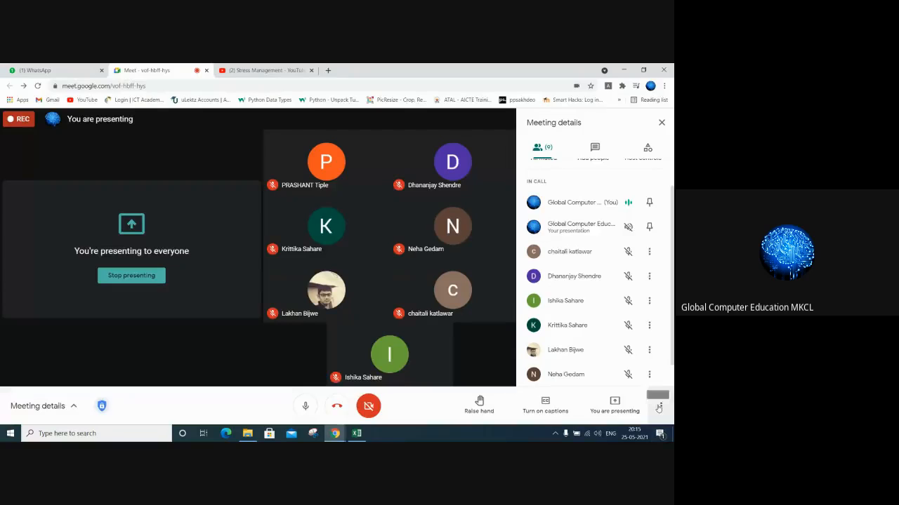
pyautogui.click(659, 407)
pyautogui.click(608, 194)
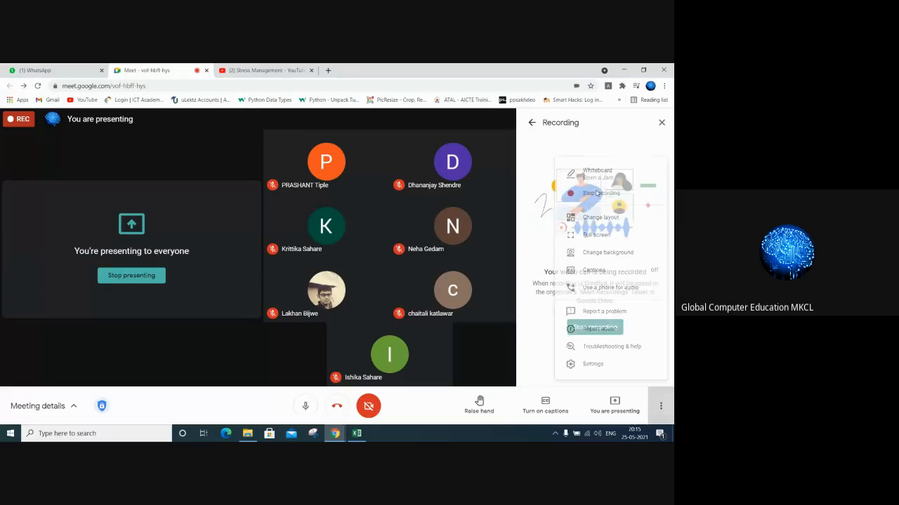